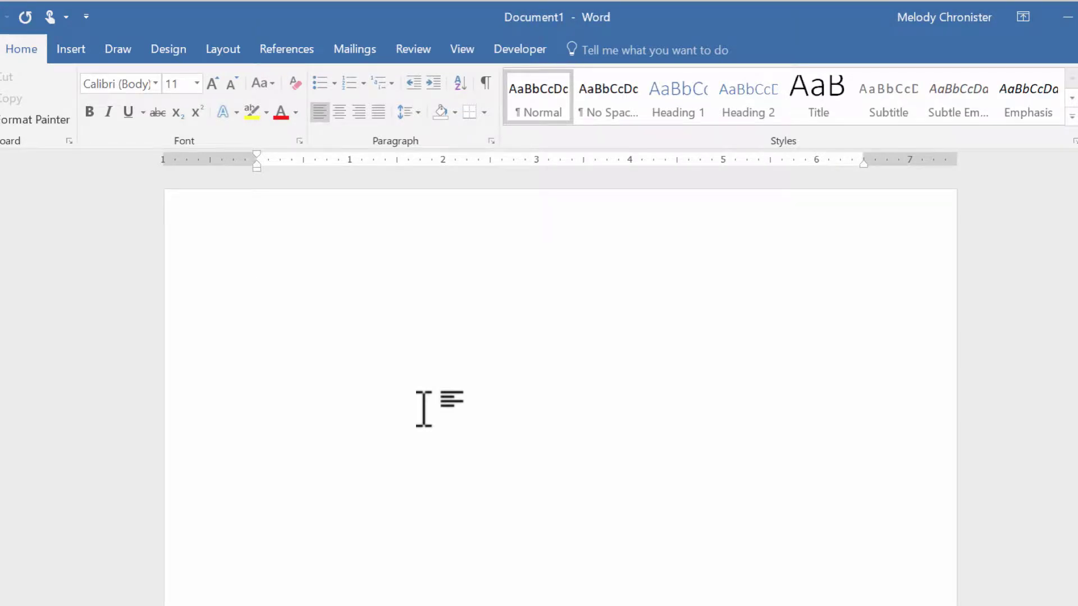
Step: Create a new blank document
left_click(47, 63)
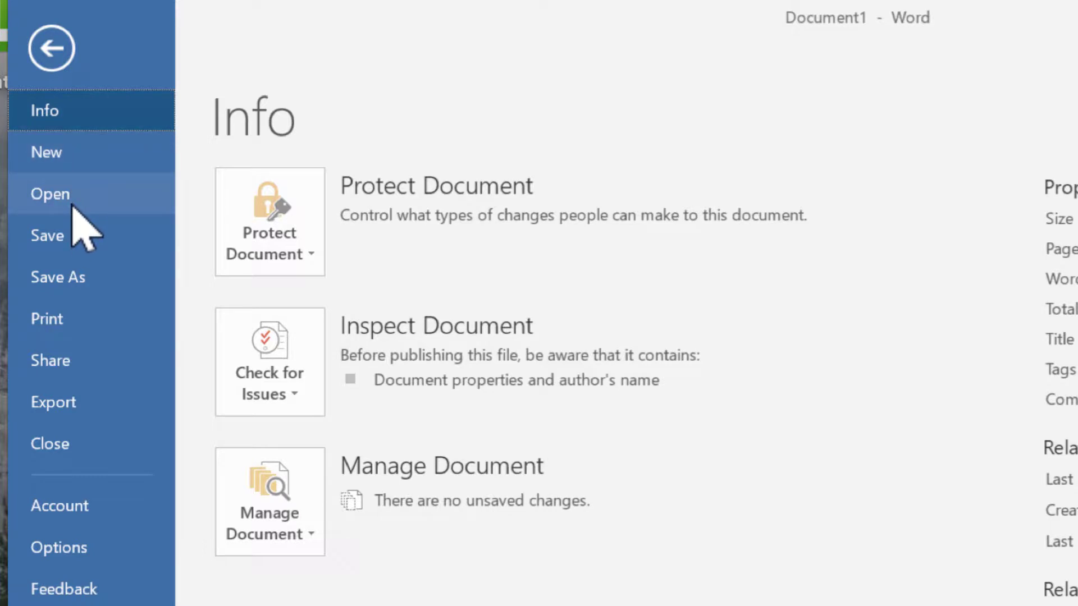
left_click(69, 149)
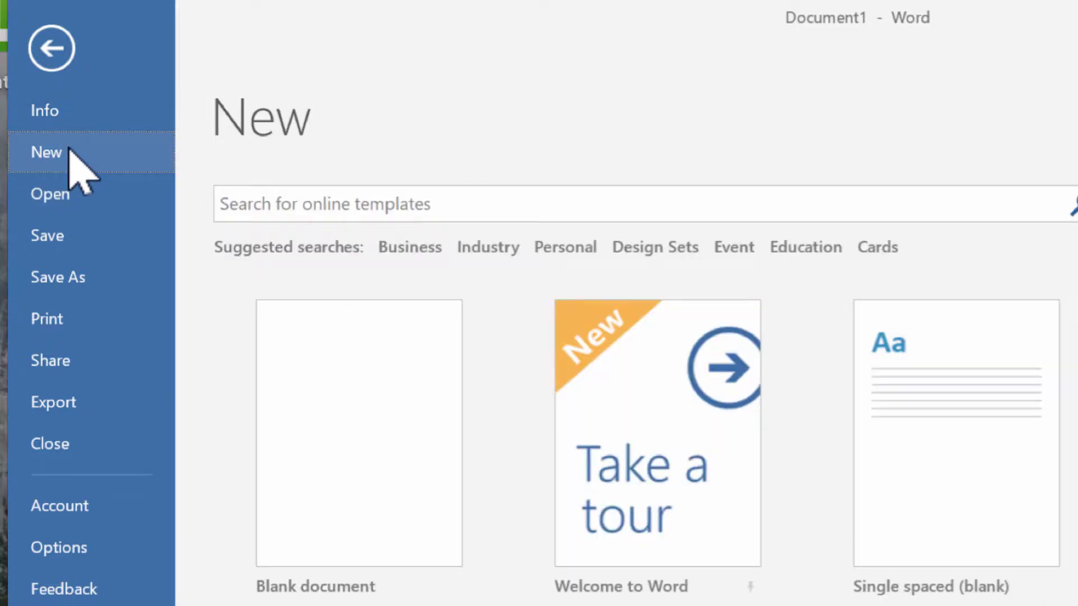
left_click(363, 391)
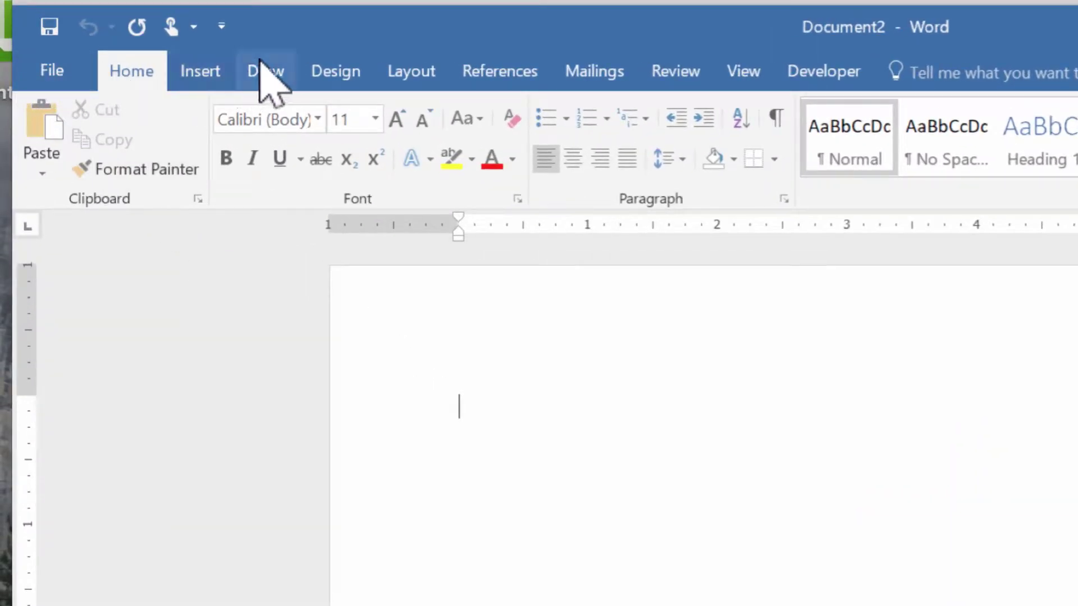
Step: Examine the file management options and the ribbon's commands for inserting, drawing, design, layout, references, mailings, review, view and developer tasks
left_click(52, 71)
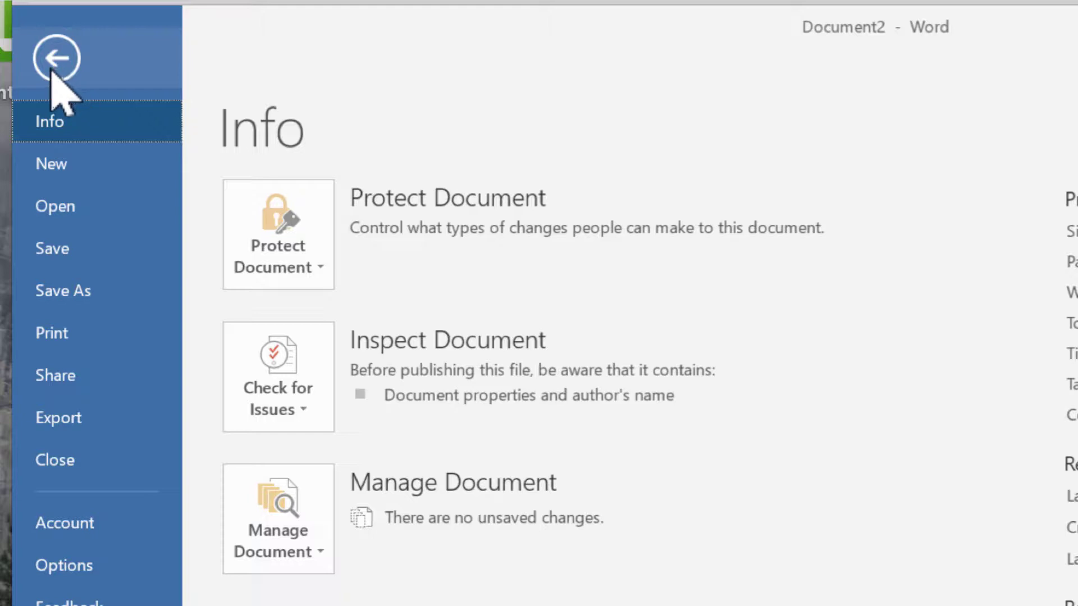
left_click(54, 66)
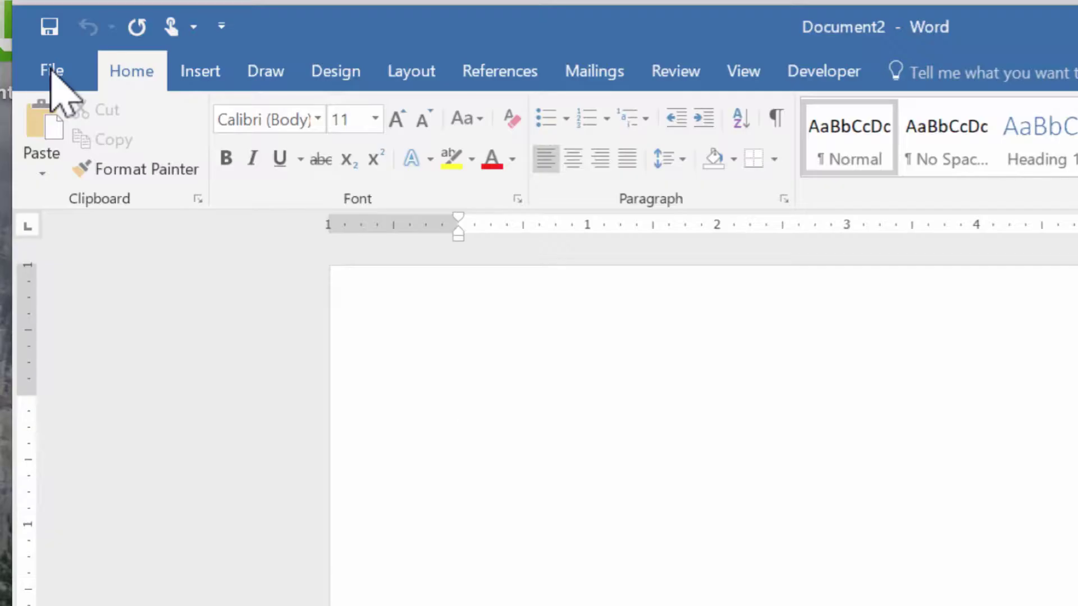
left_click(204, 63)
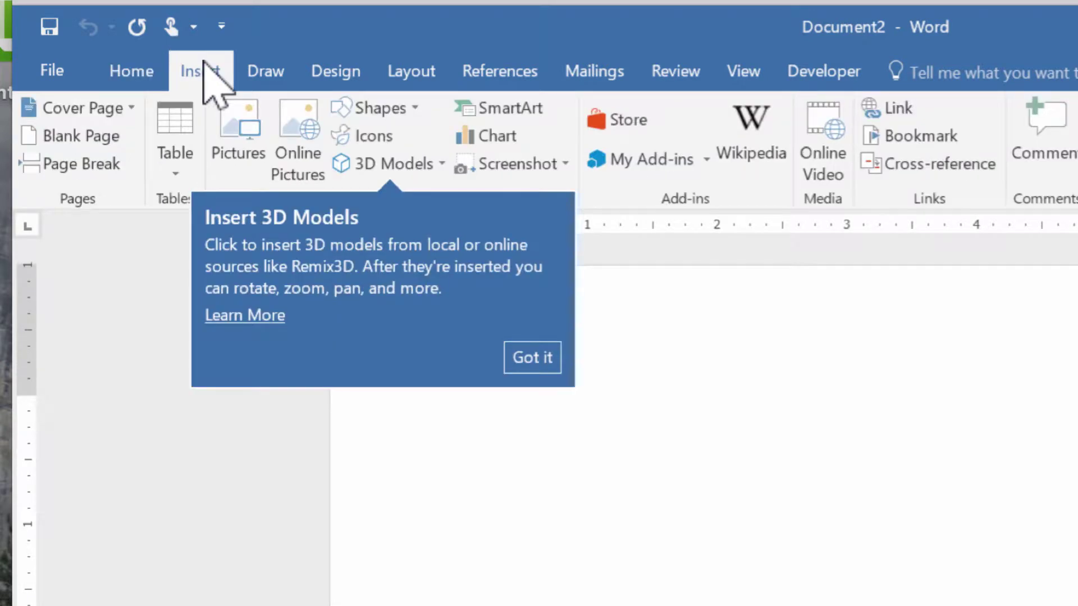
left_click(271, 72)
left_click(359, 71)
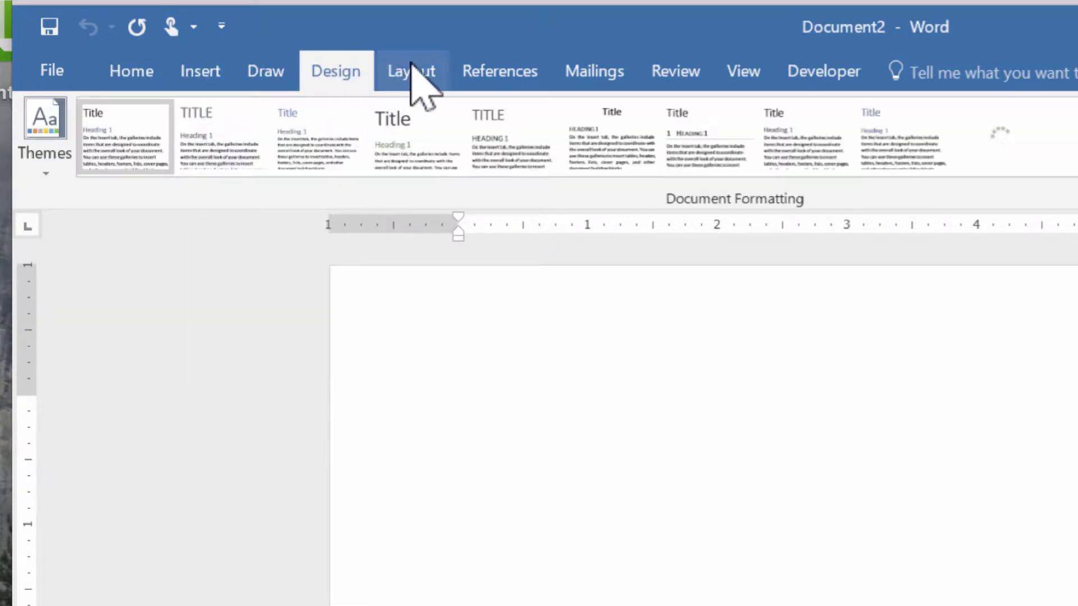
left_click(411, 71)
left_click(494, 67)
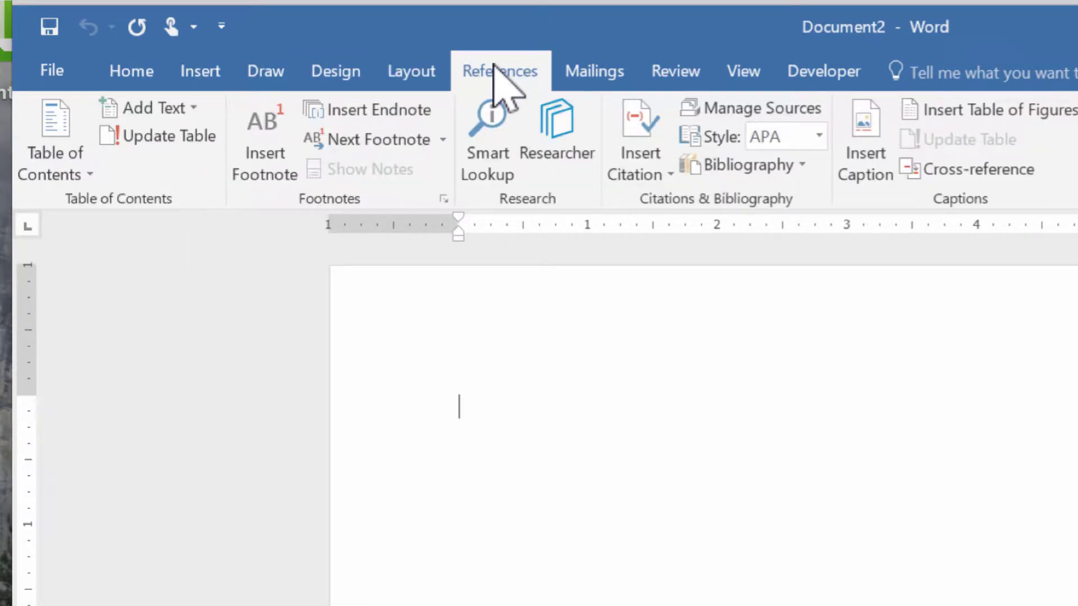
left_click(601, 72)
left_click(679, 70)
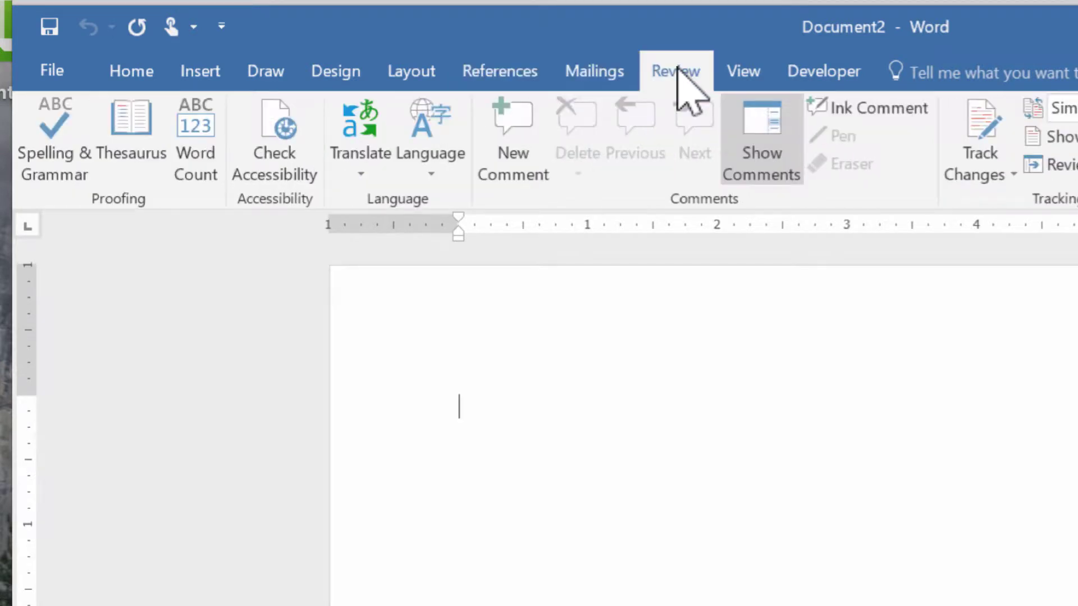
left_click(740, 78)
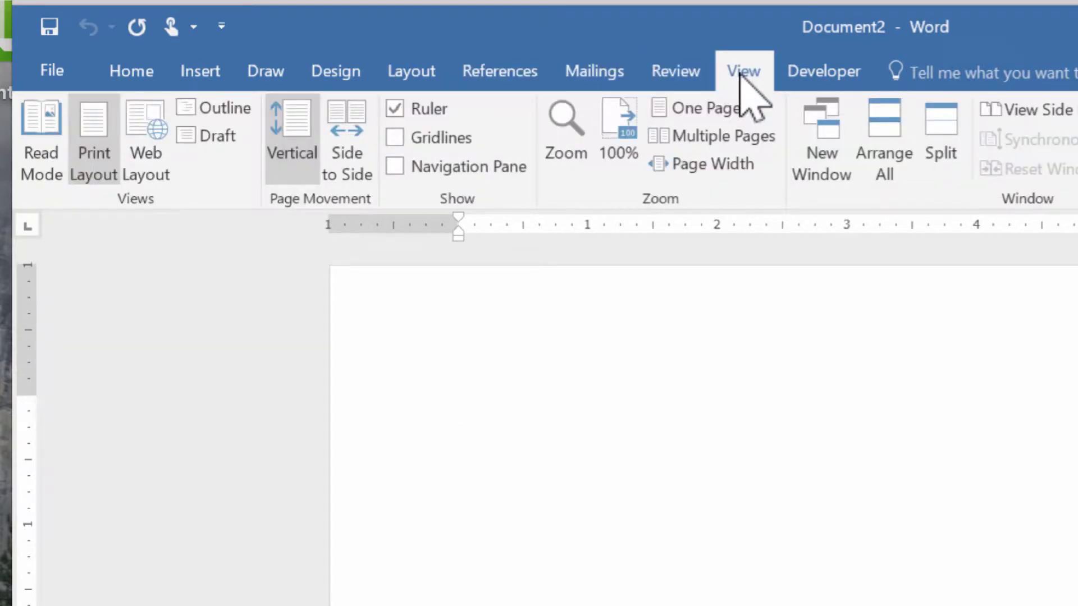
left_click(844, 73)
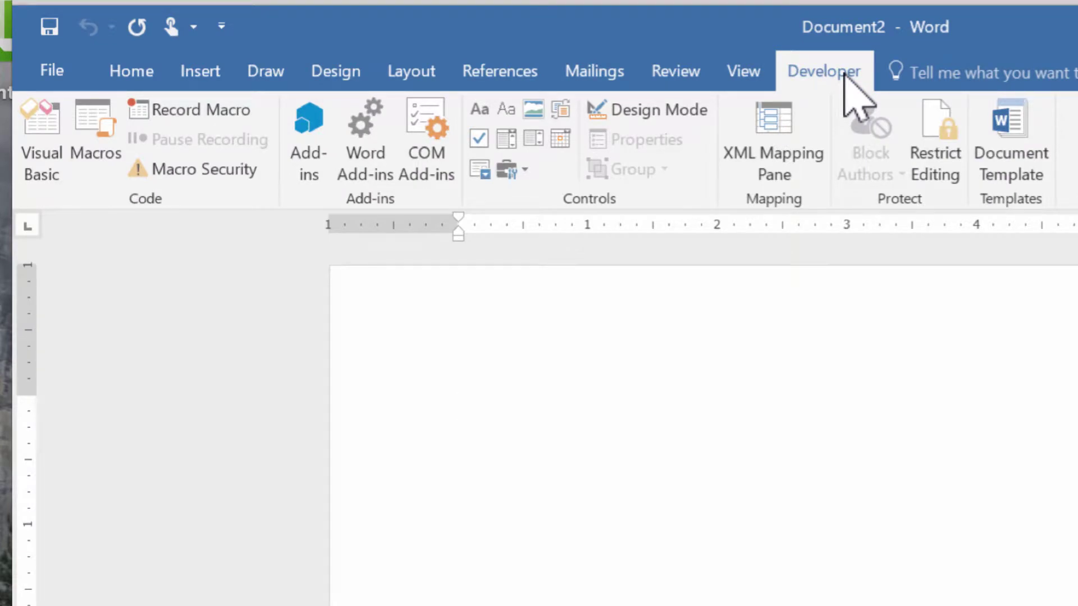
left_click(133, 76)
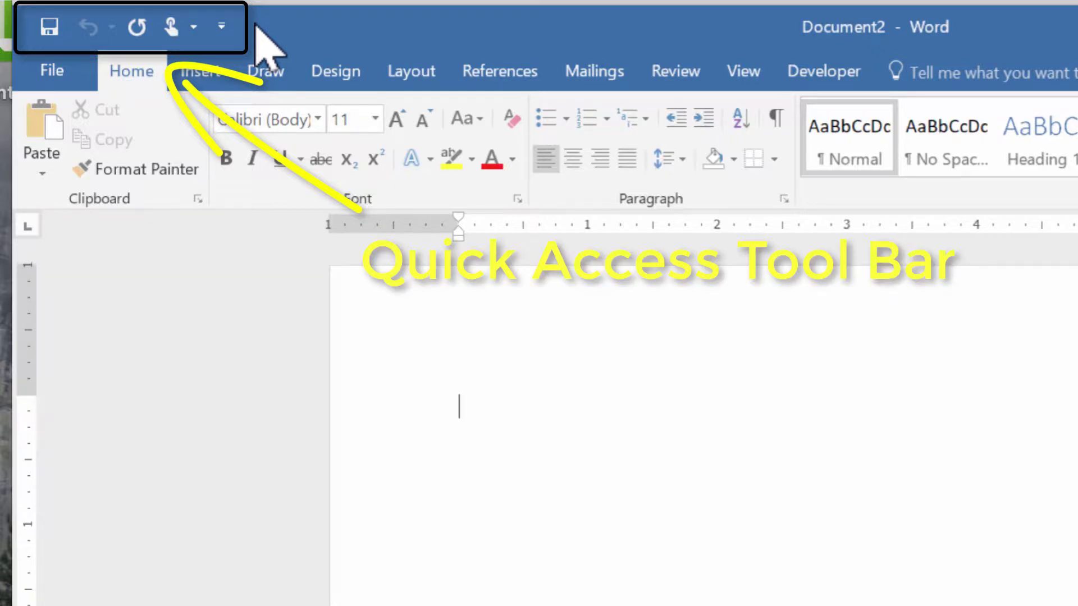
Step: Add the New command to the Quick Access Toolbar and use it to create another blank document
left_click(222, 27)
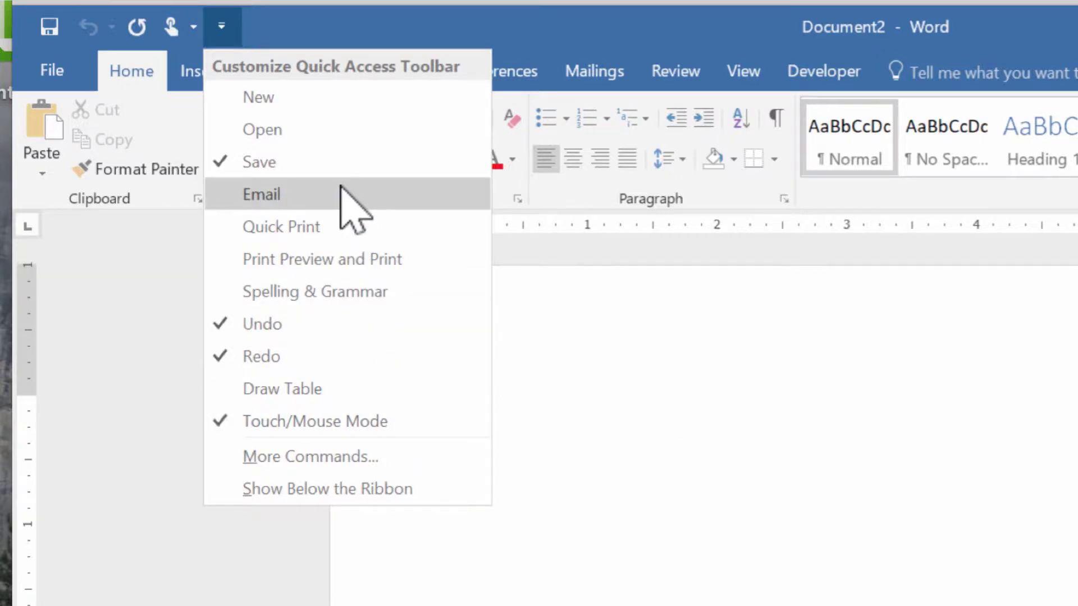
left_click(273, 96)
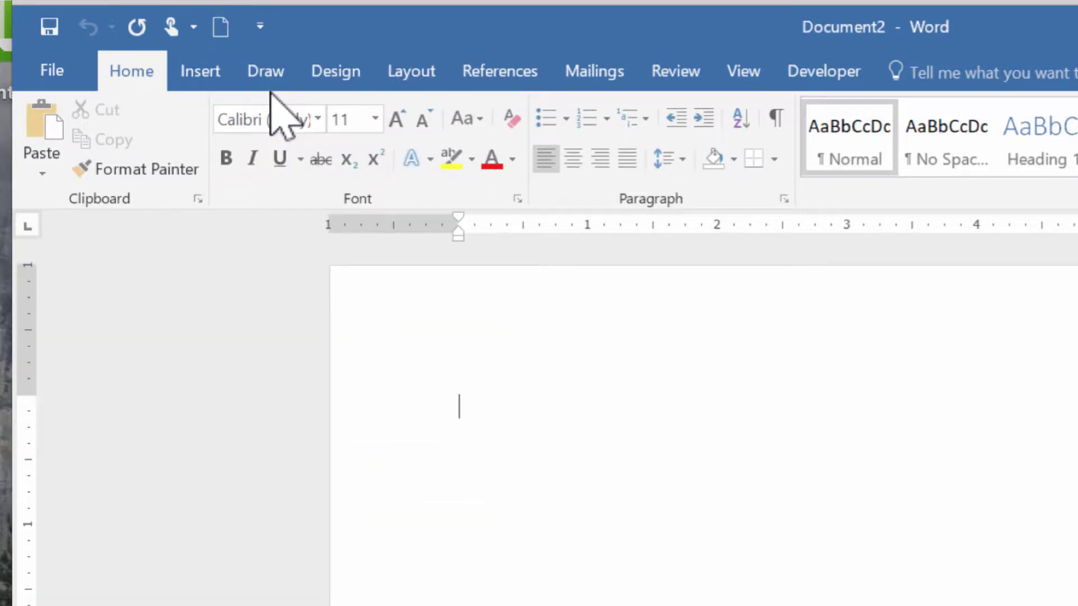
left_click(214, 38)
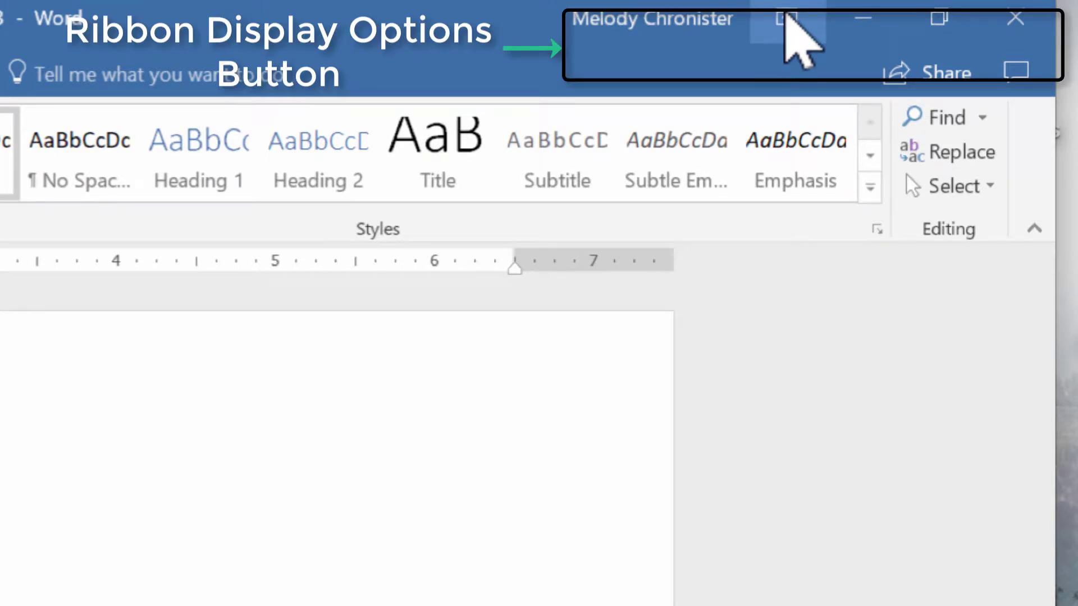
Step: Set the ribbon display option to Show Tabs and Commands
left_click(787, 19)
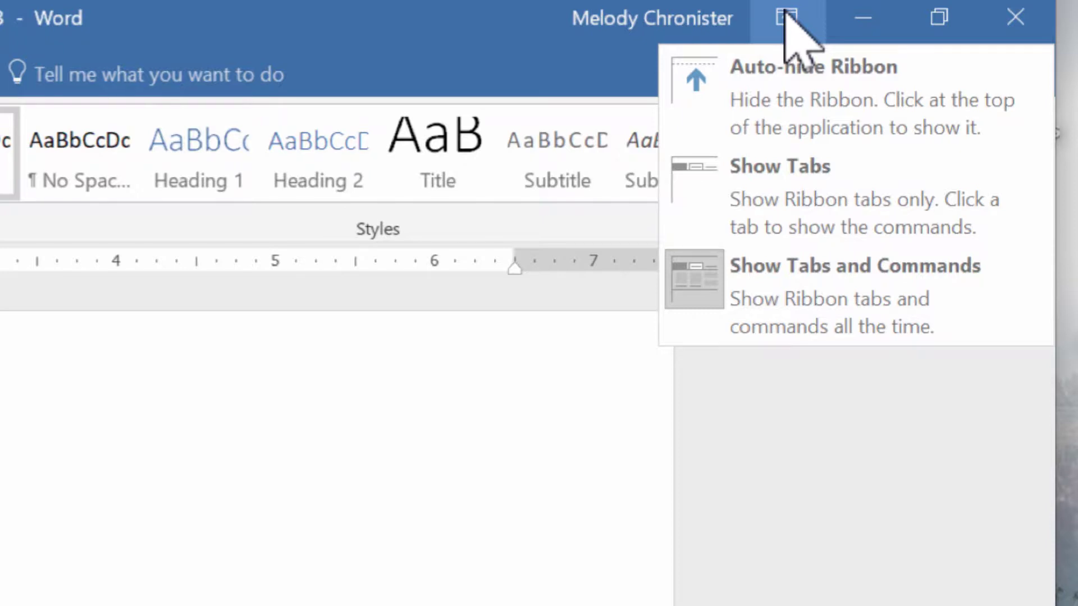
left_click(854, 275)
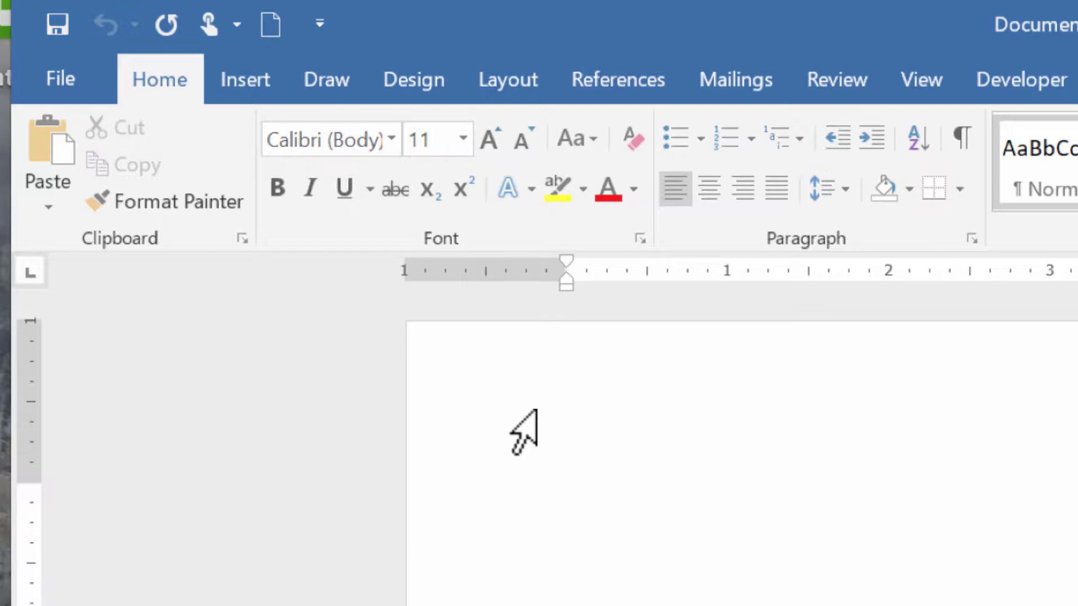
left_click(239, 84)
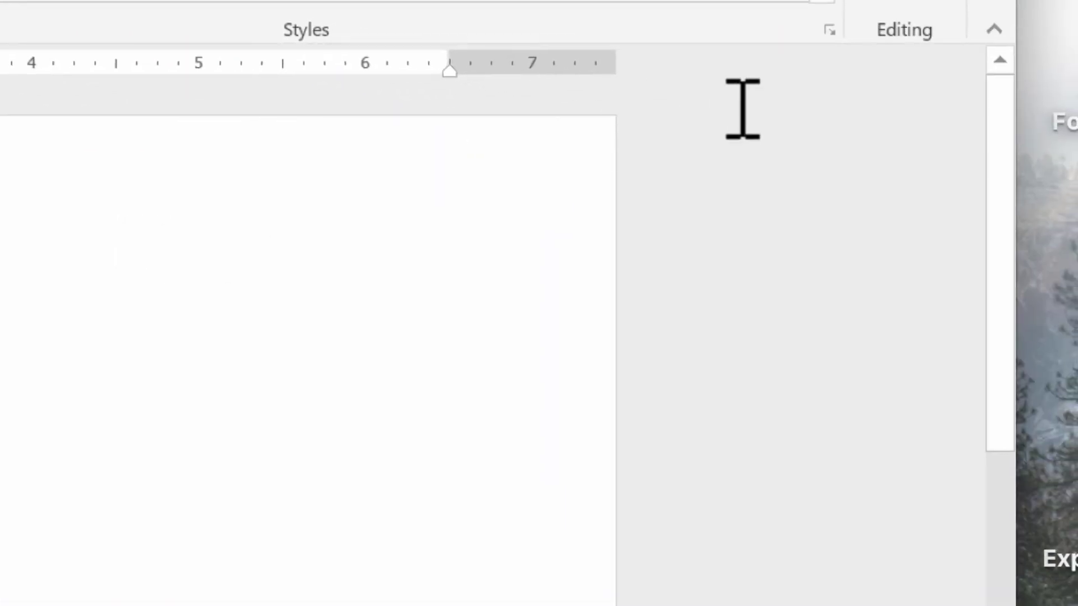
Step: Increase the document zoom to 110%
left_click_drag(1008, 212, 994, 133)
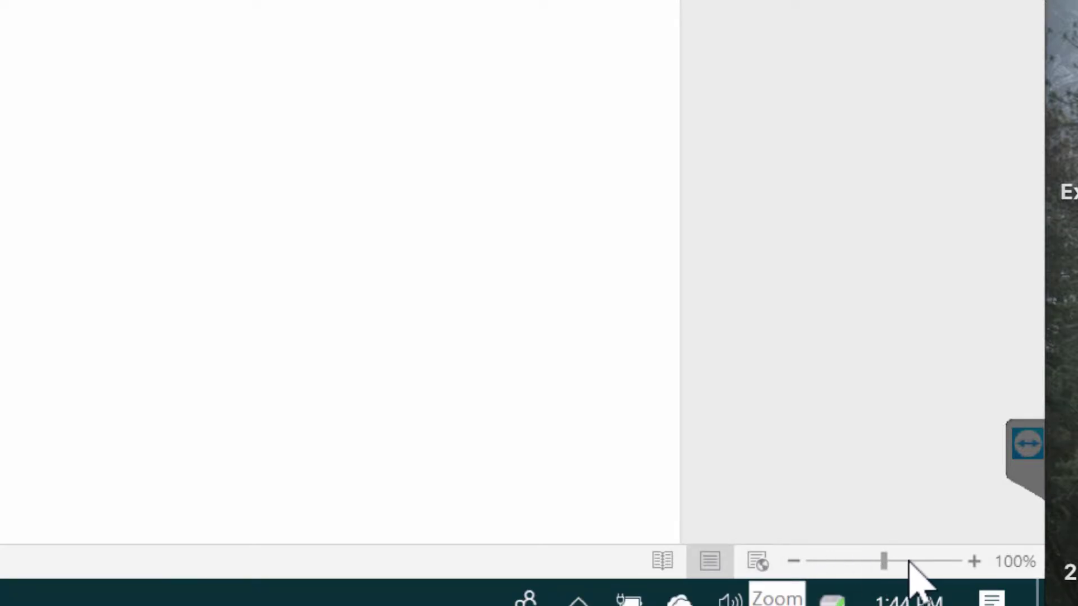
left_click(973, 560)
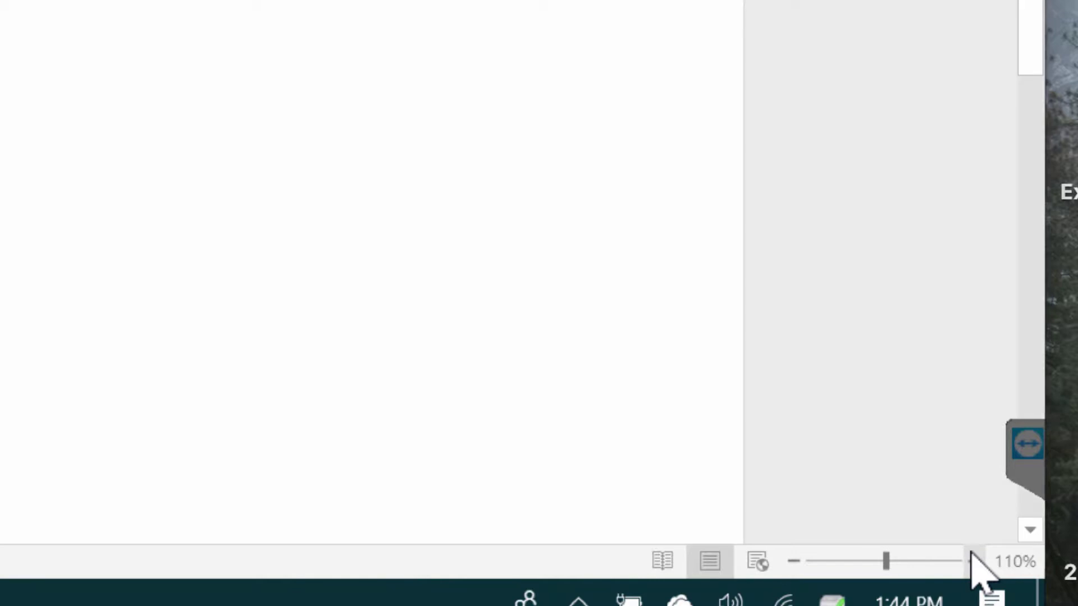
left_click(973, 560)
left_click(973, 560)
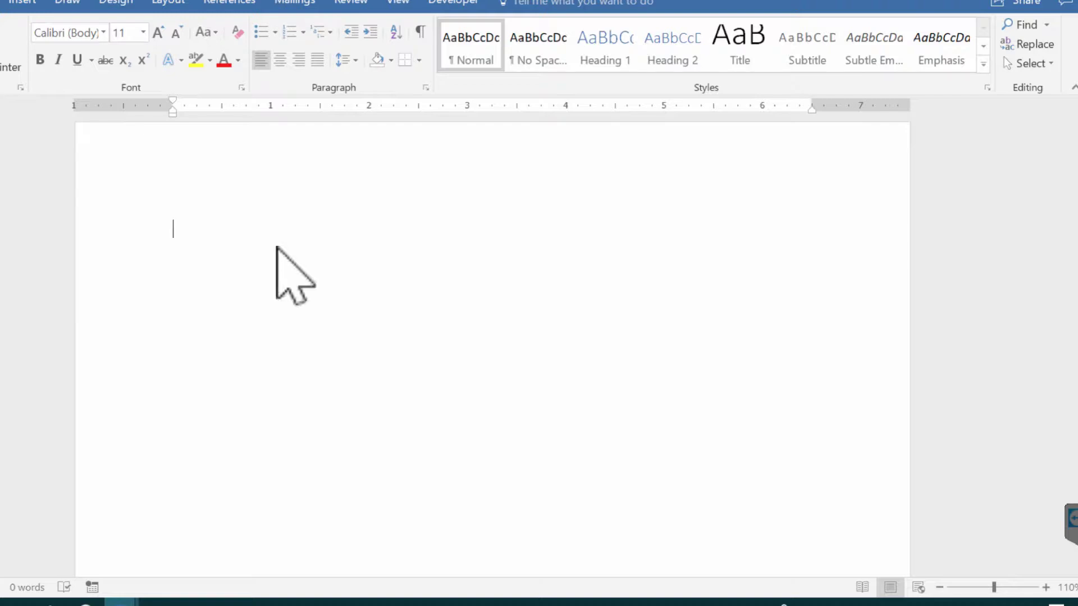
Step: Enter the memo heading "Quest Specialty Travel" and, after a blank line, start the recipient line with "TO:" followed by two tabs
type("Ques")
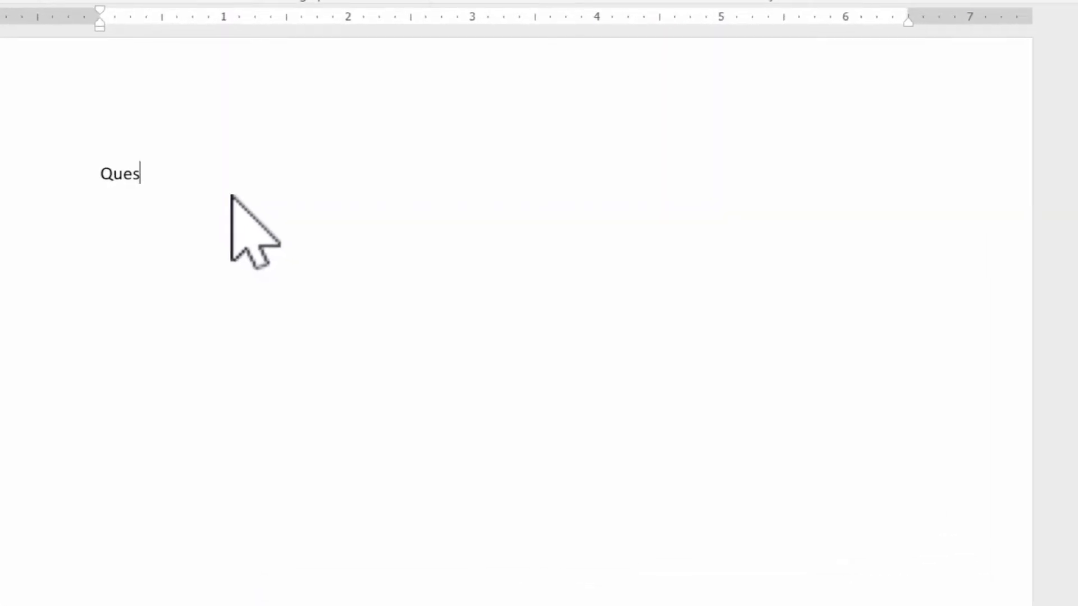
type("t Specialty Travel")
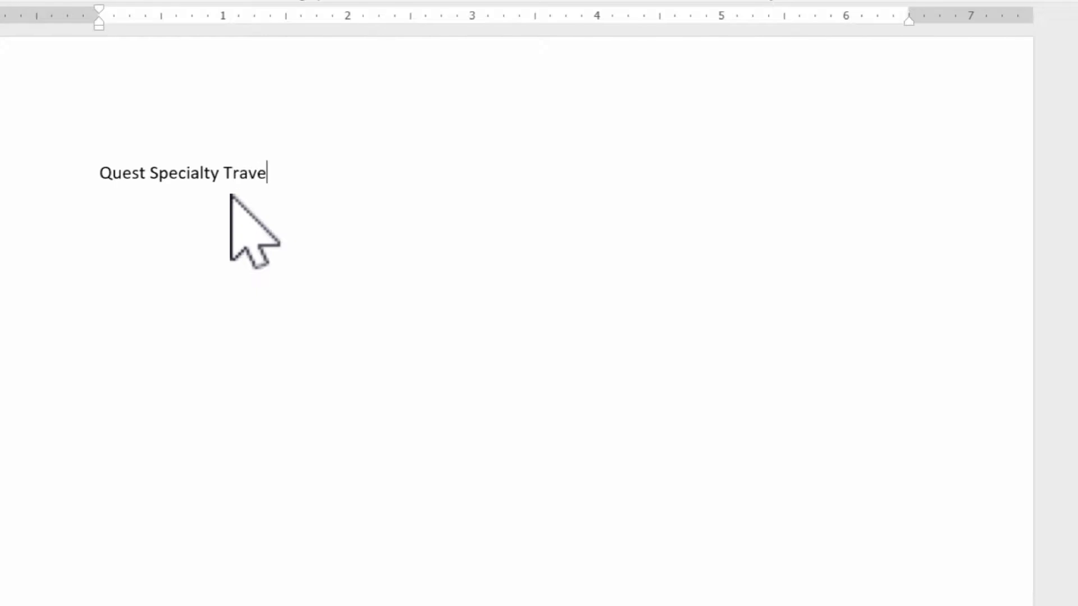
key("Return")
key("Return")
type("TO:")
key("Tab")
key("Tab")
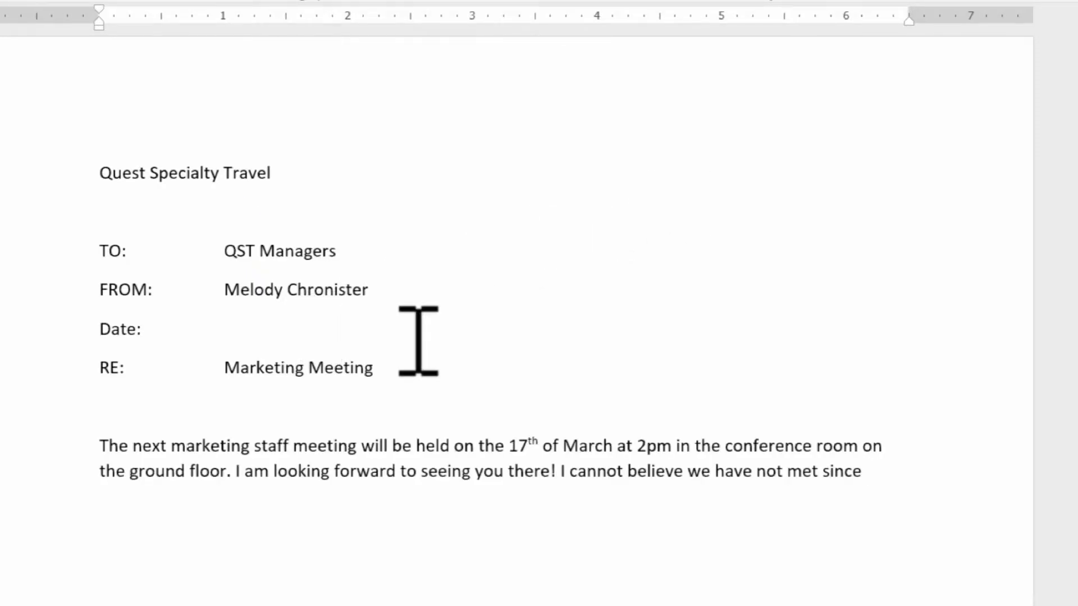
Step: Fill in the memo's Date line with February 11, 2018, using the AutoComplete suggestions for the month and the full date
left_click(269, 329)
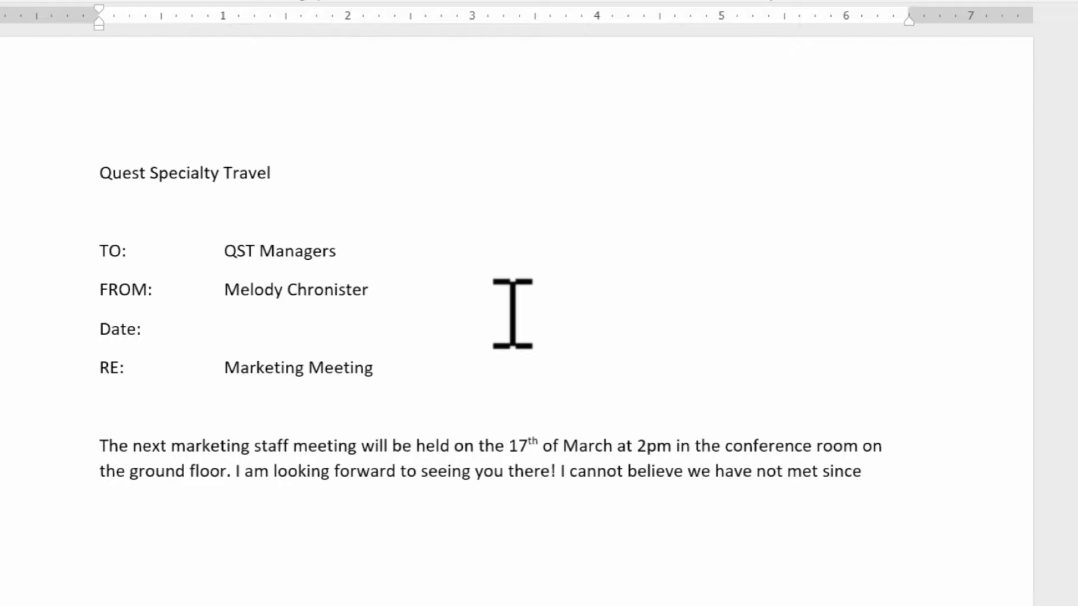
type("Fe")
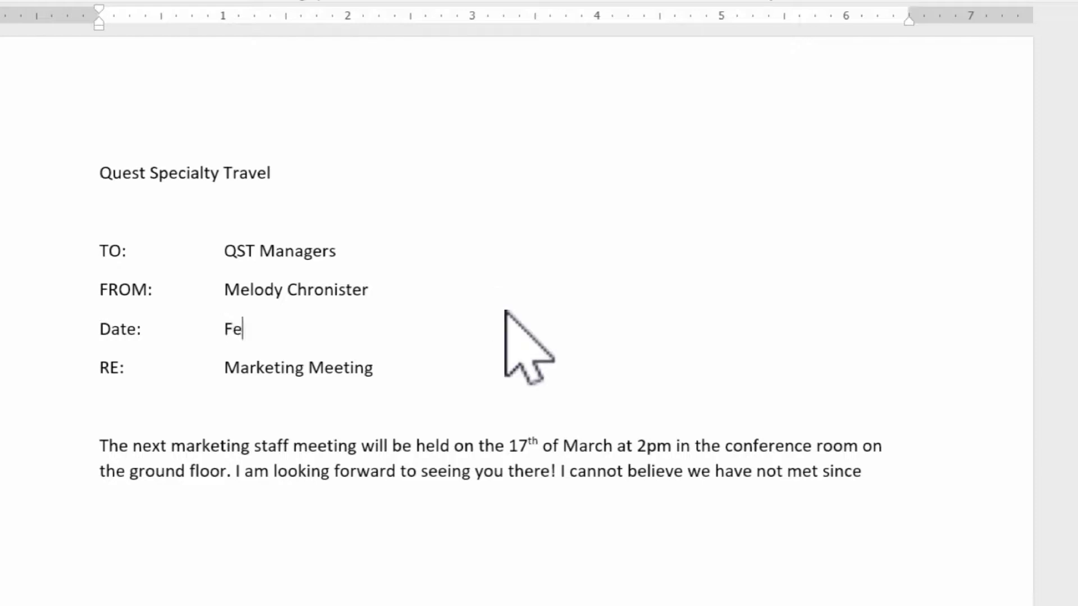
type("br")
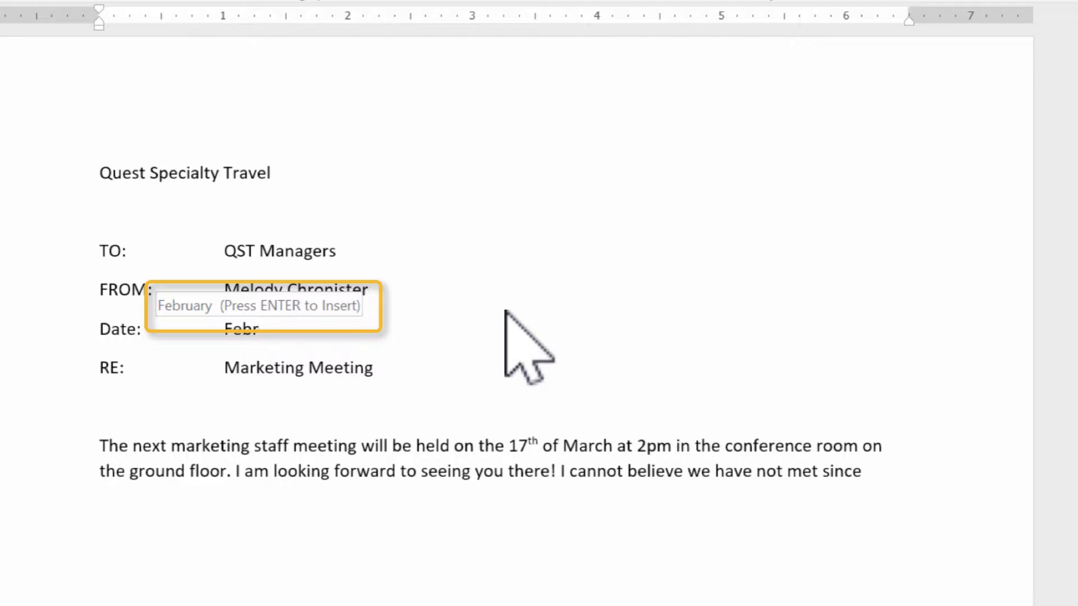
key("Return")
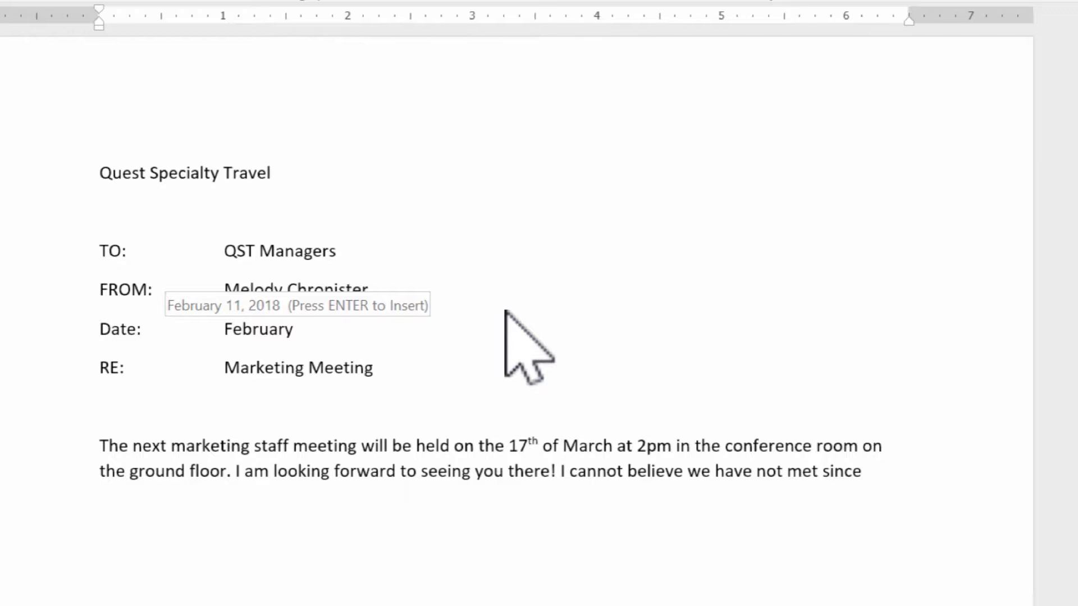
key("Return")
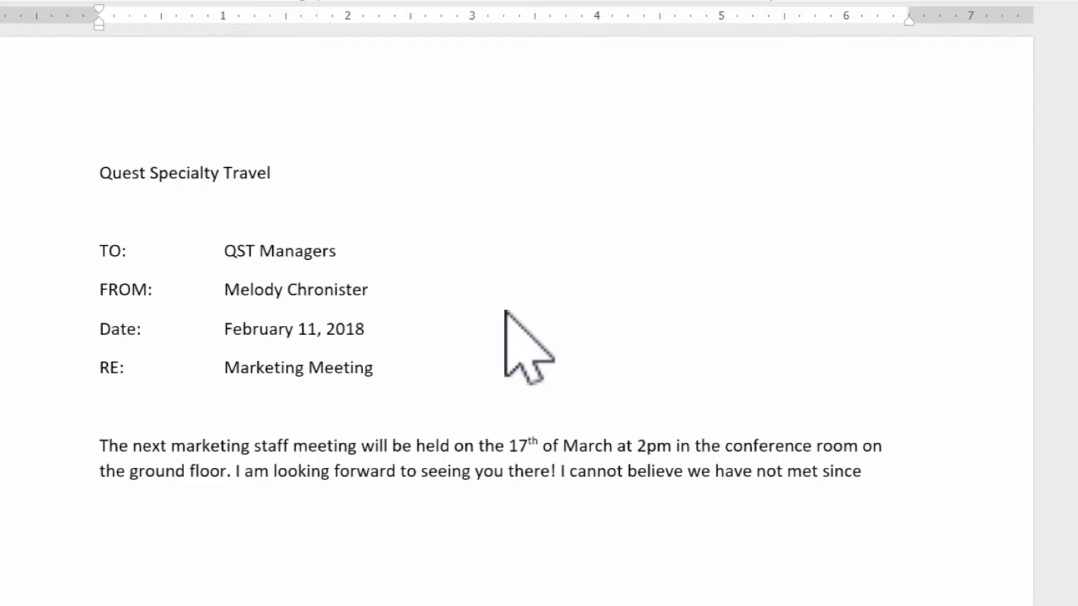
left_click(308, 328)
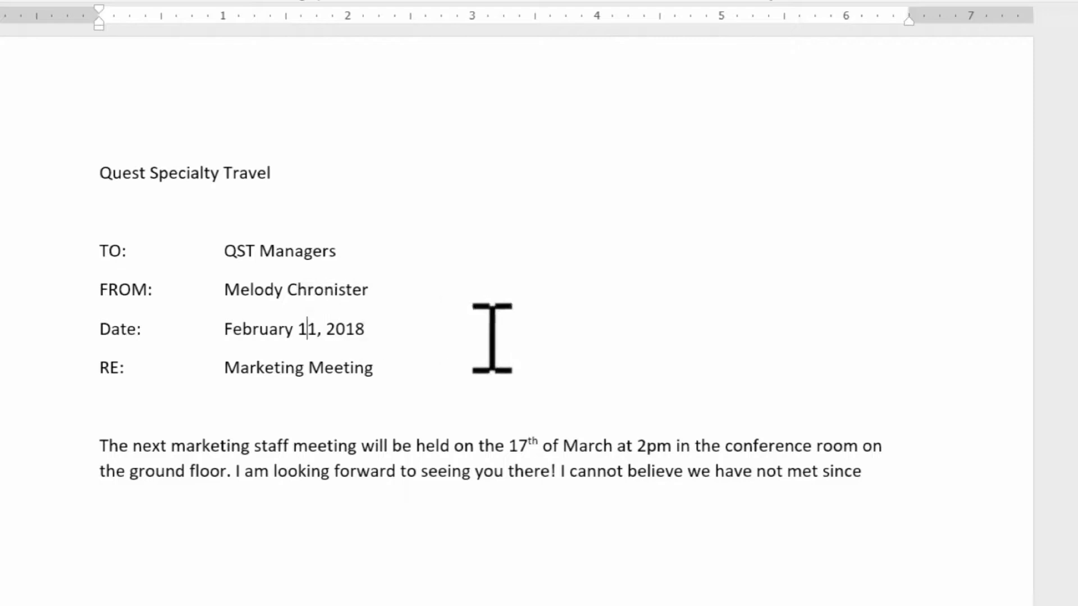
left_click(456, 339)
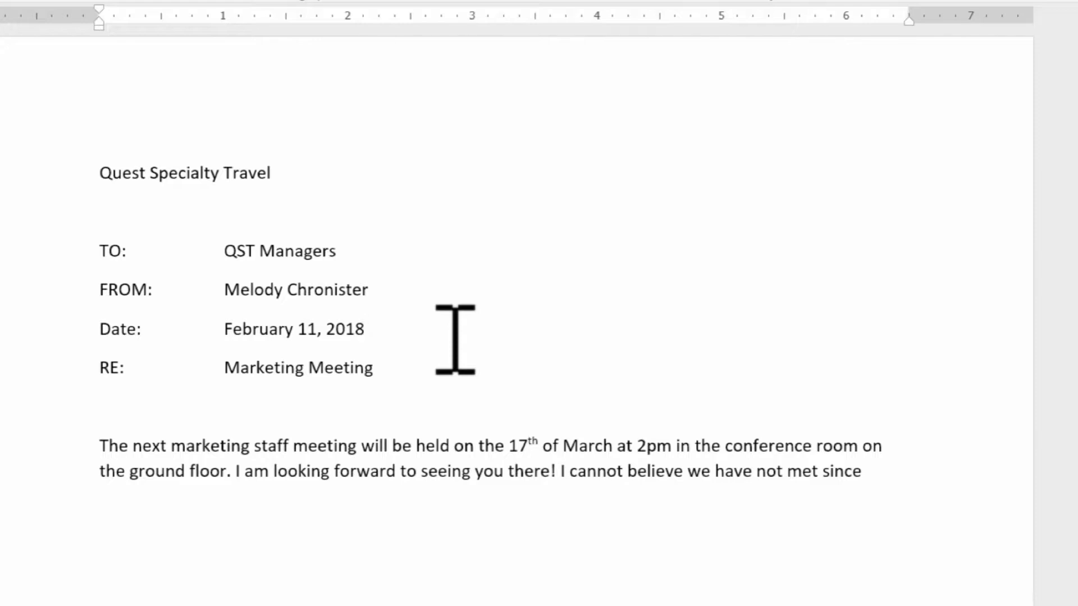
Step: Complete the memo's last body sentence, ending in "since", with "December."
left_click(912, 465)
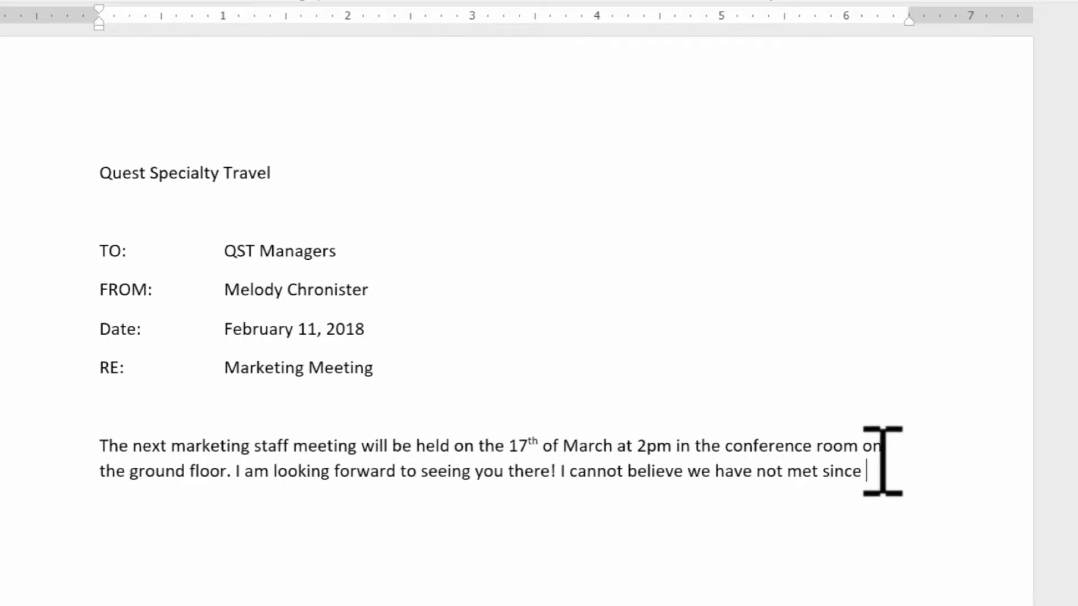
type("December")
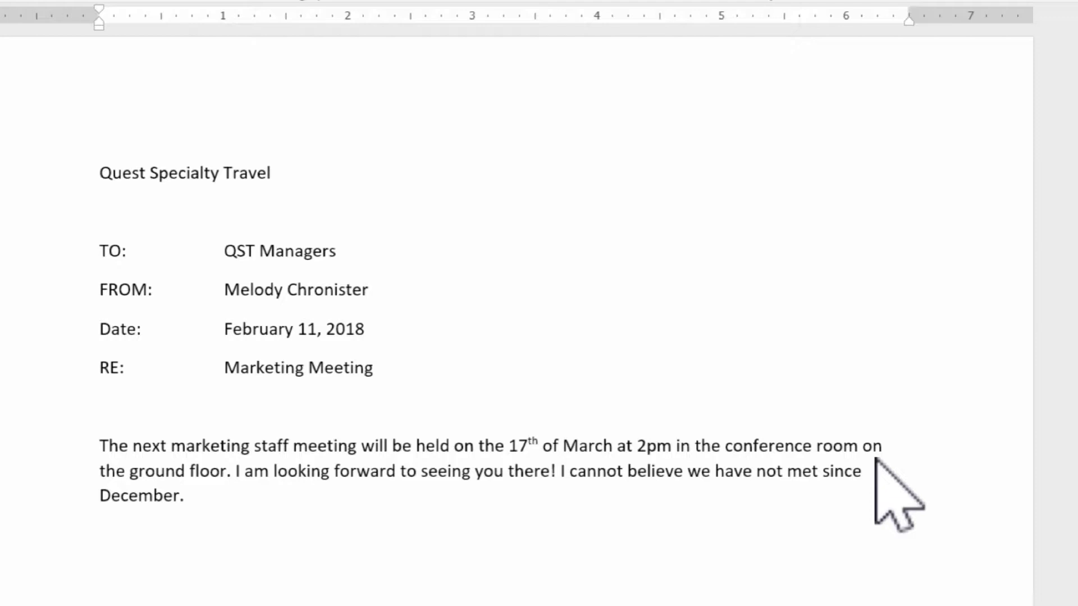
type(".")
Step: Add a new paragraph below the memo body reading "This is because, Word is applying the normal style to this text."
key("Return")
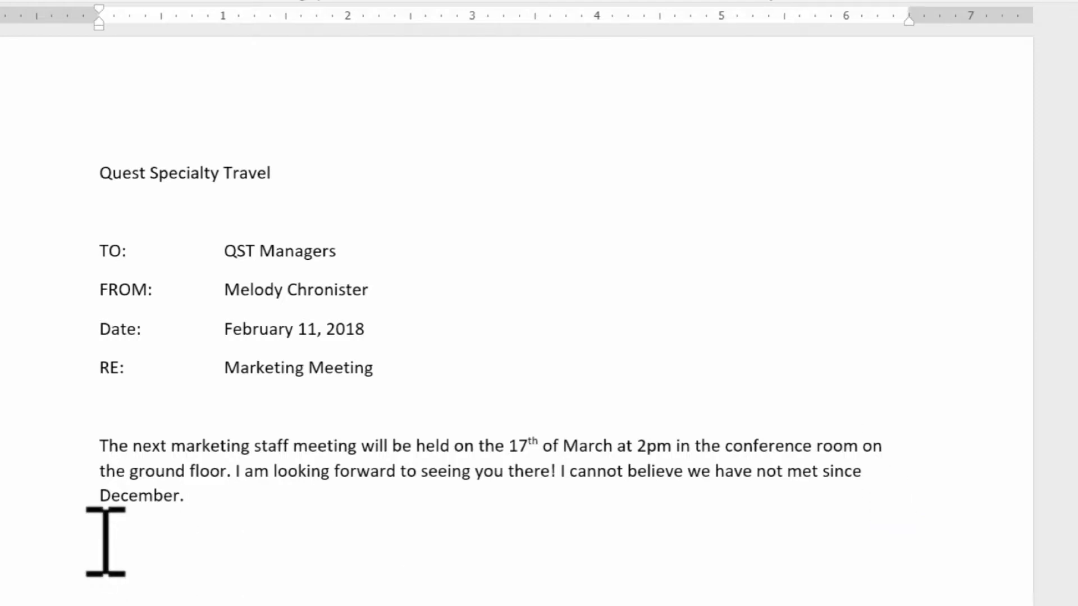
type("This is bec")
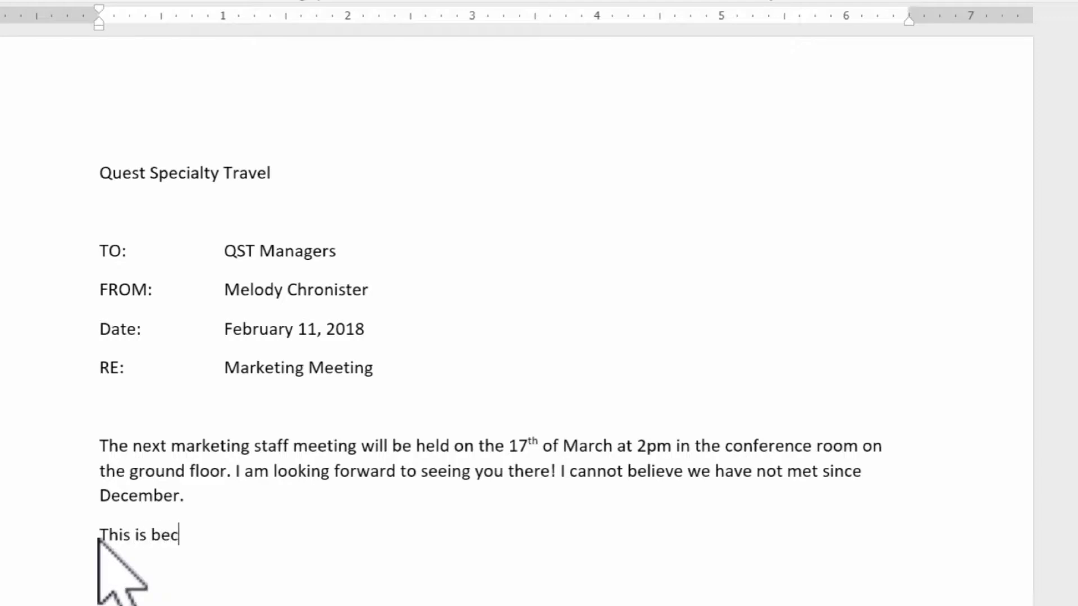
type("ause, Word is app")
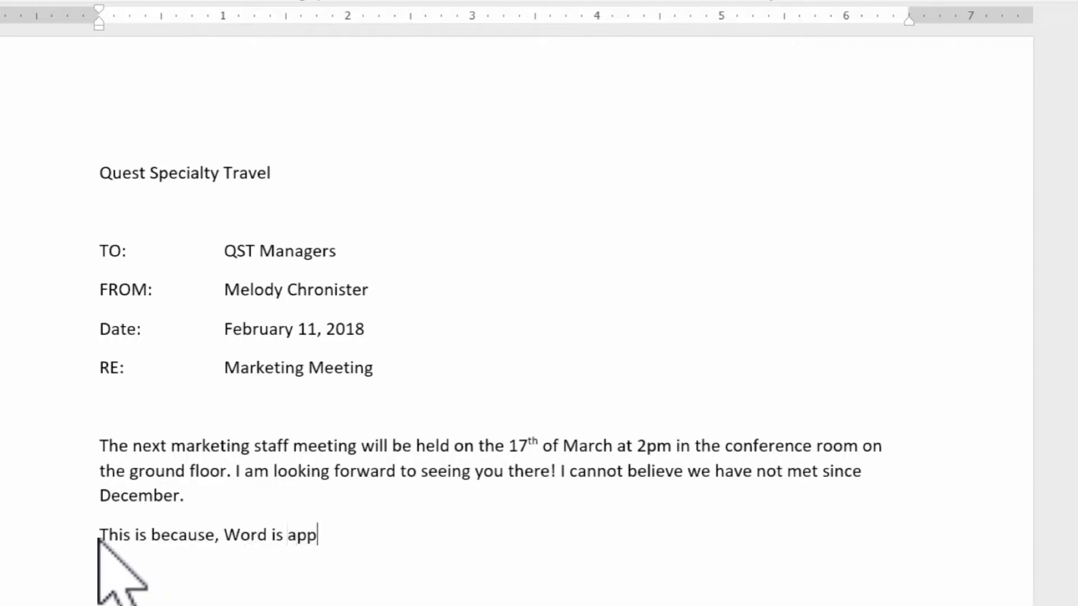
type("lying the normal styl")
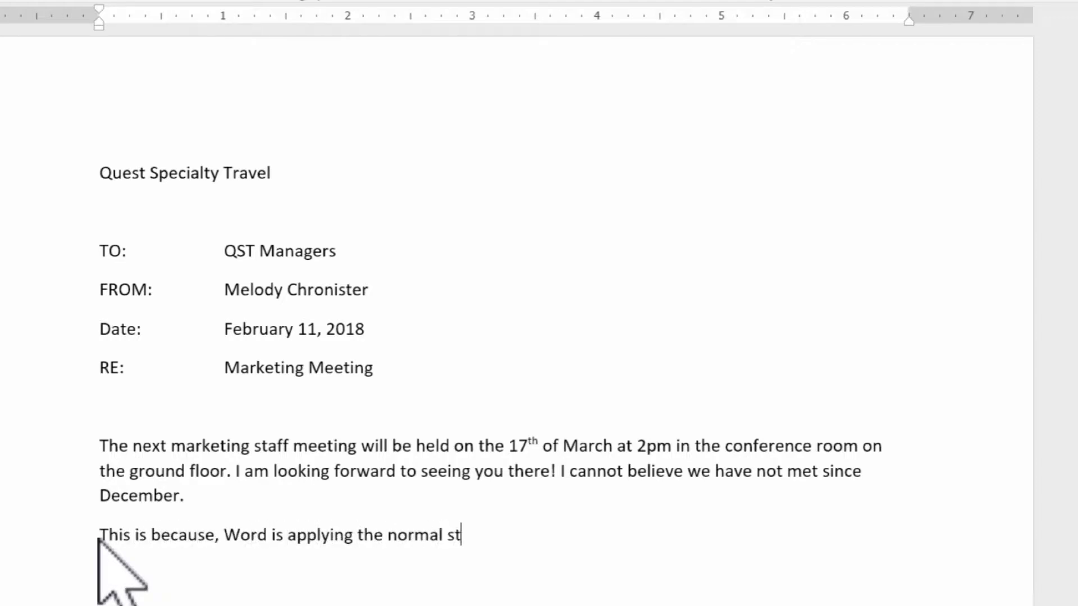
type("e to this text.")
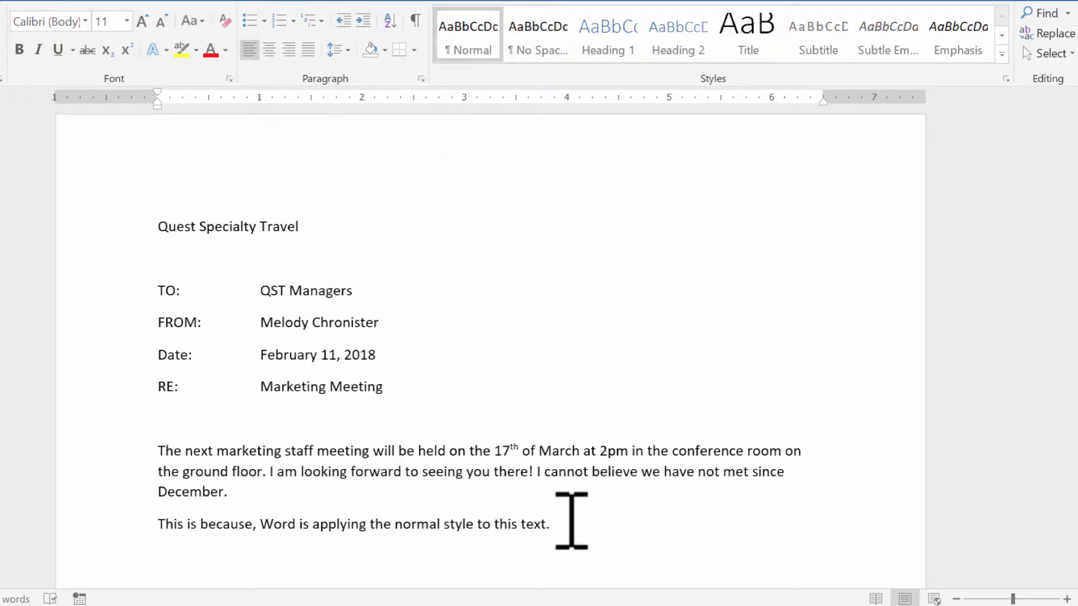
Step: Set the spacing after the last two body paragraphs to 0 pt
left_click_drag(570, 520, 187, 498)
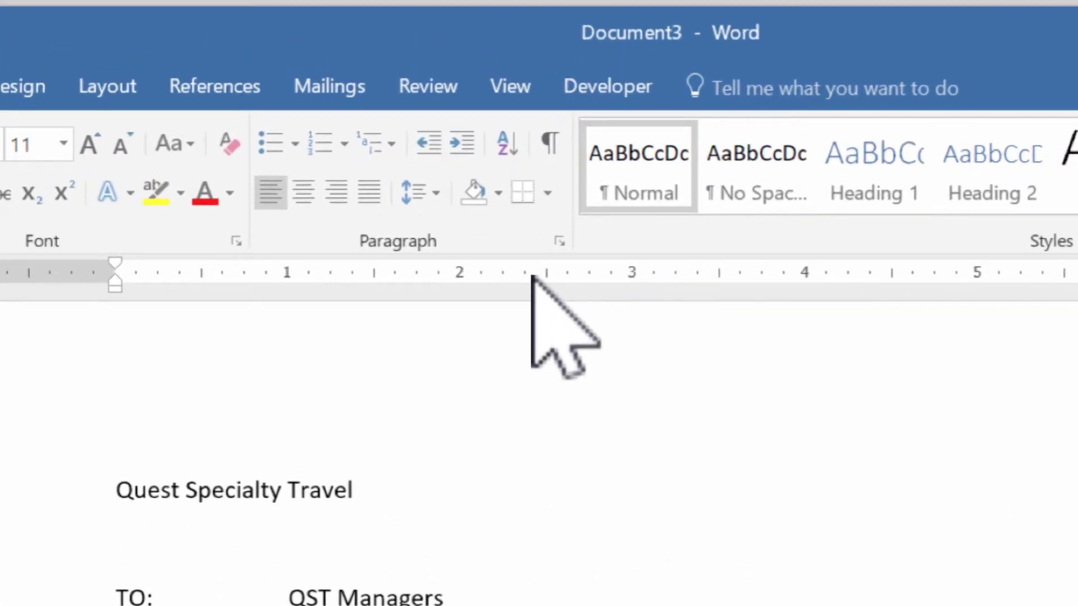
left_click(559, 241)
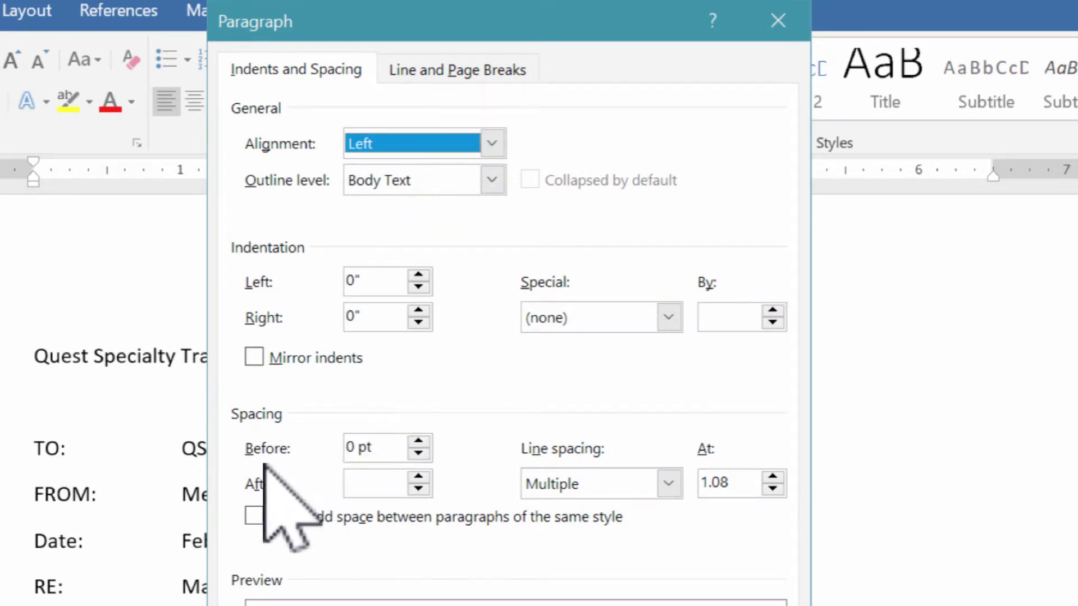
left_click(361, 486)
type("0")
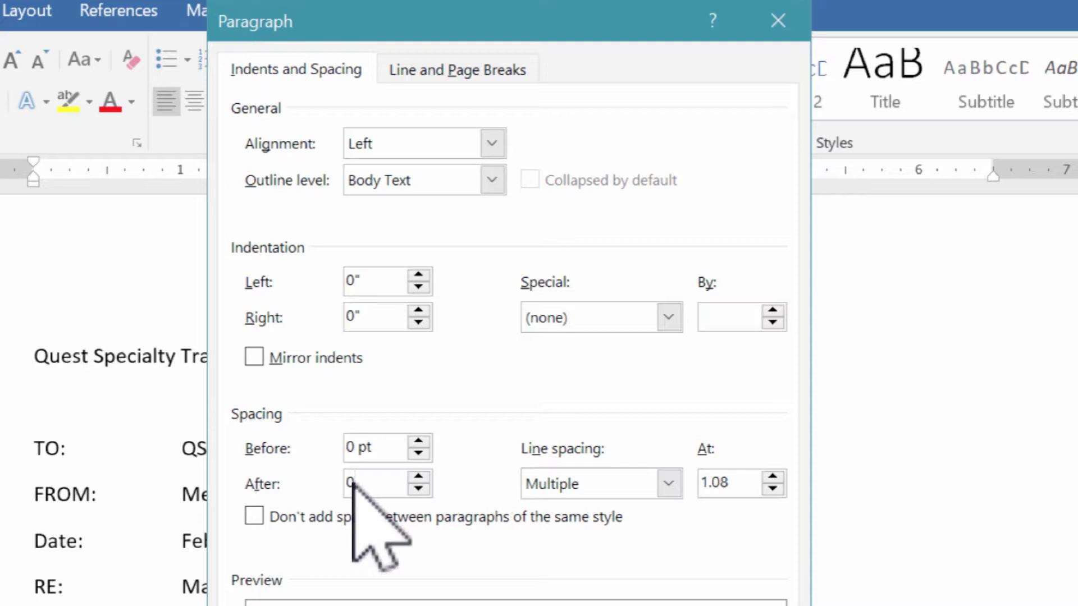
type(" pt")
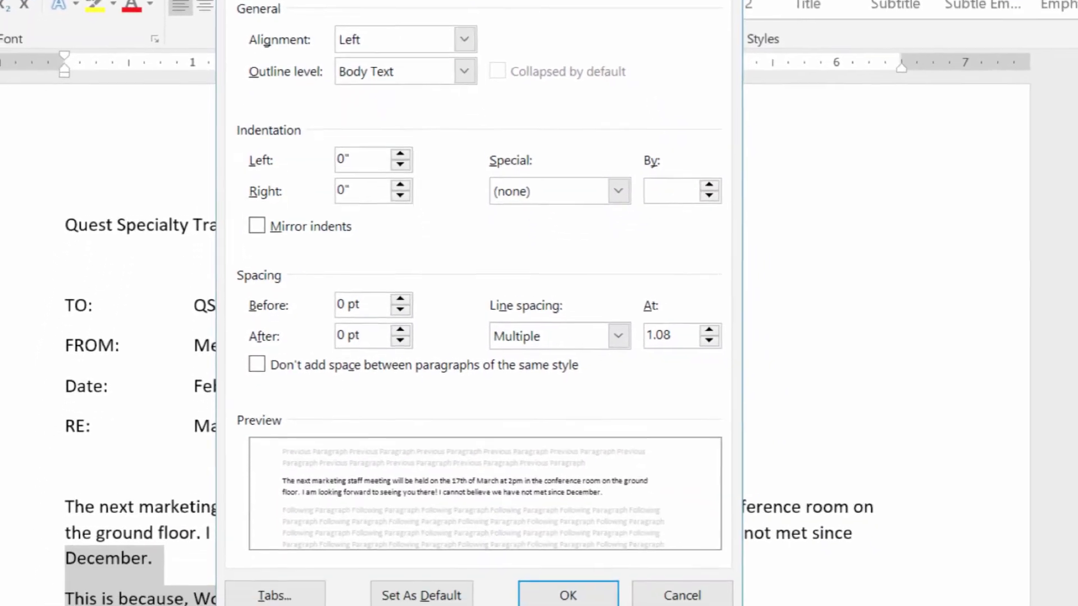
left_click(578, 594)
left_click(91, 597)
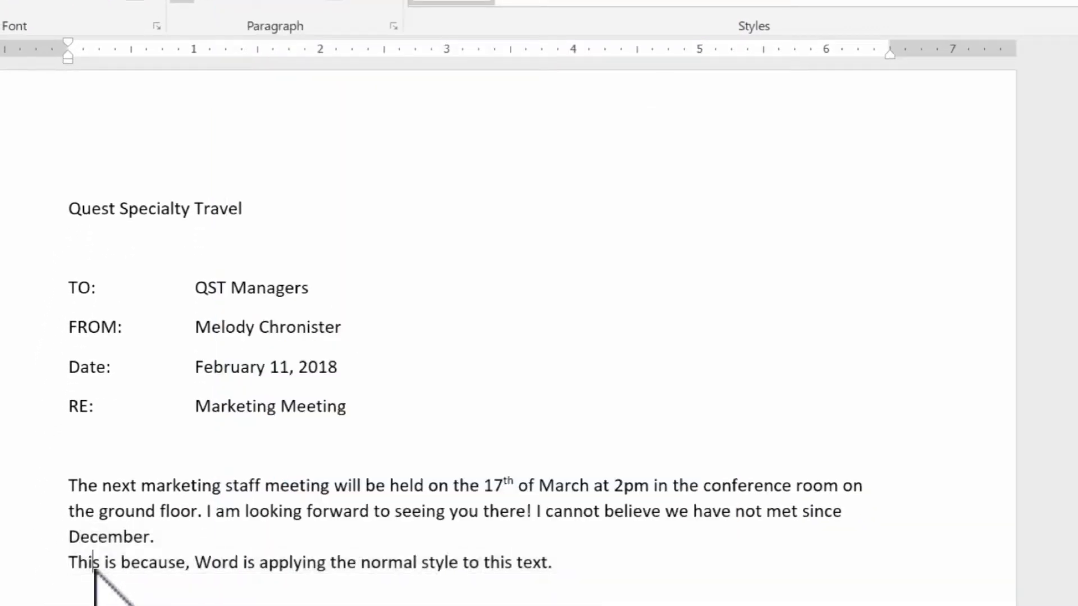
Step: Append the deliberately misspelled sentence "So I am purplsy going to type a word wrong." to the last paragraph
left_click(571, 562)
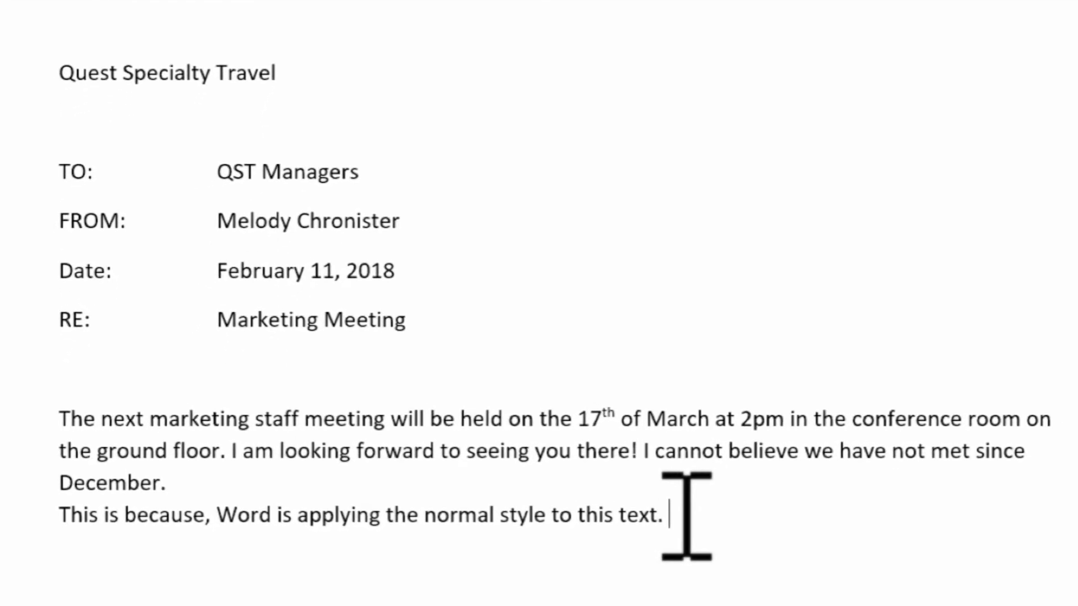
type("So I am purp")
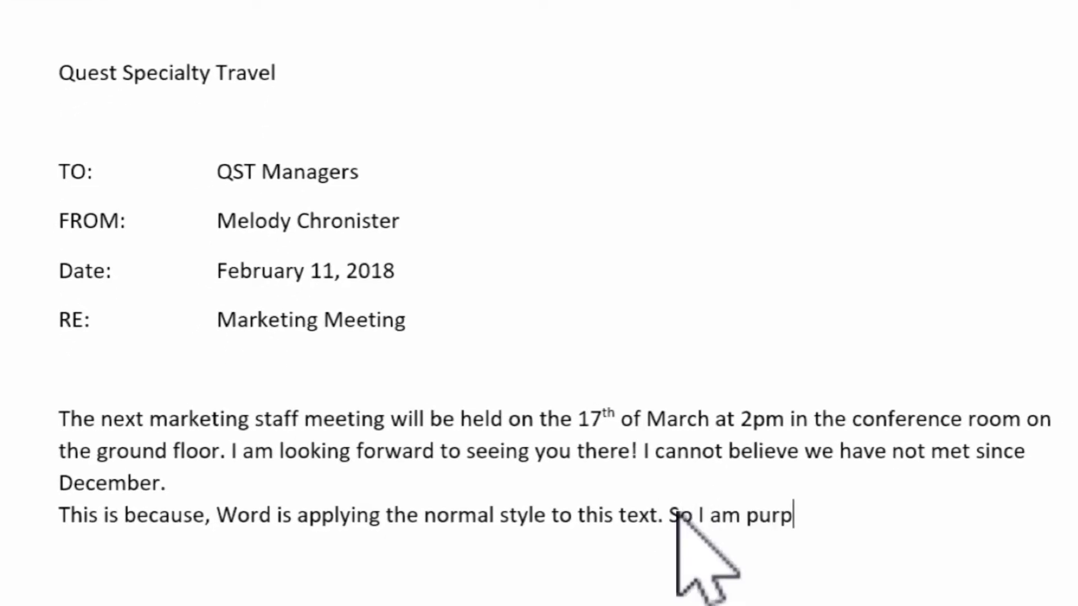
type("lsy going to ")
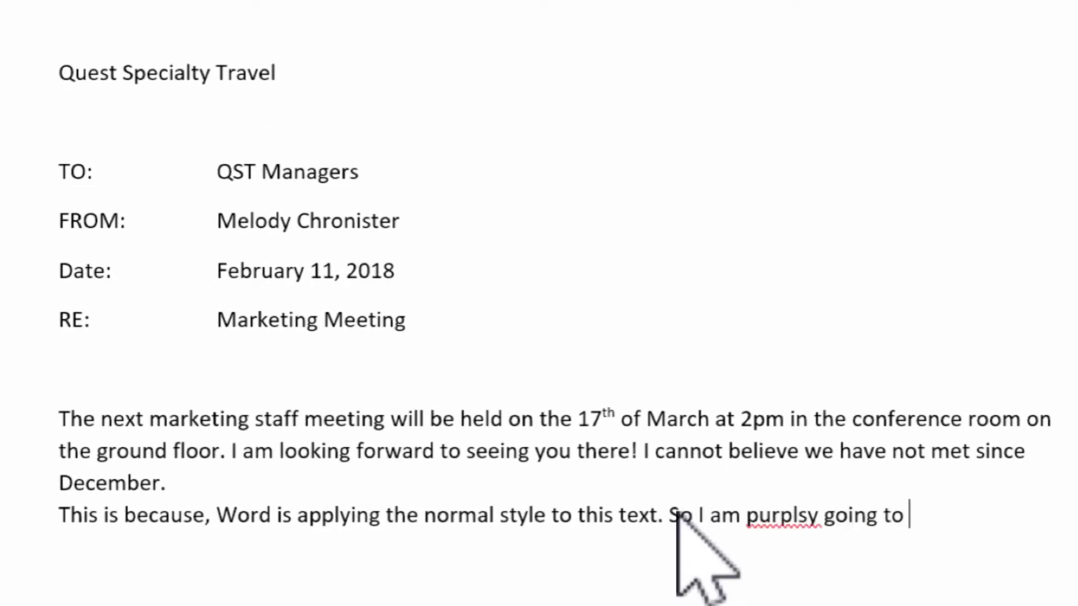
type("type a word ")
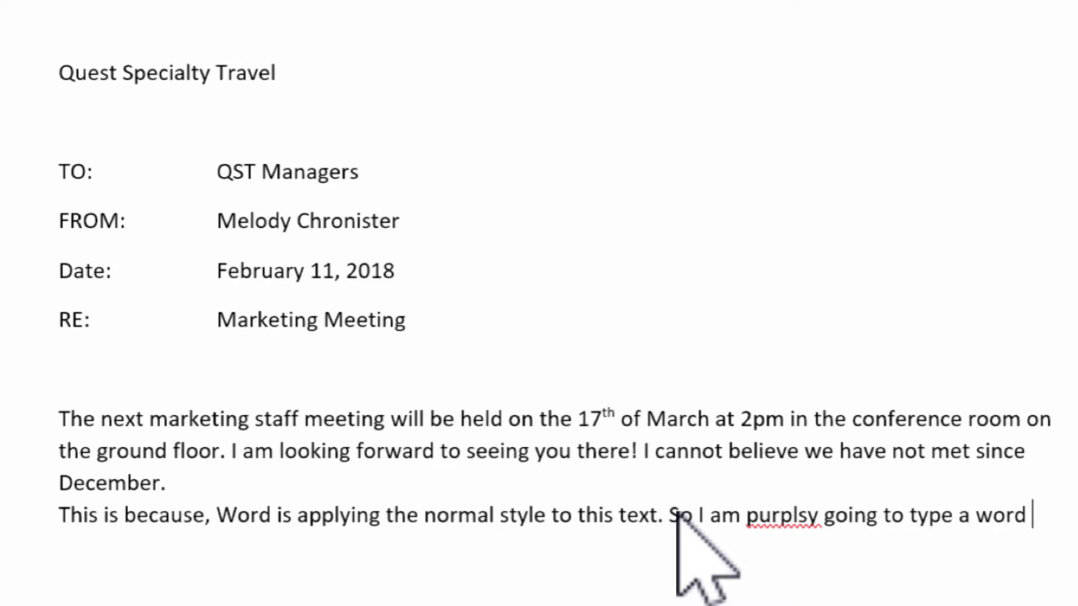
type("wrong.")
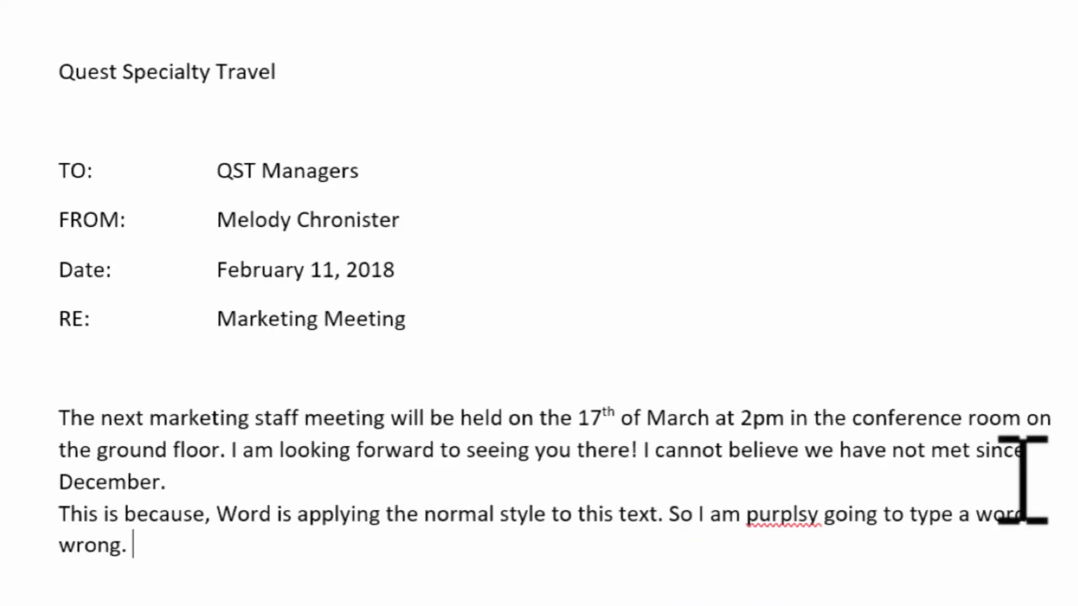
Step: Correct "purplsy" in the last paragraph by editing it to "purposly" and accepting the spelling suggestion "purposely"
scroll(1022, 480, "down", 1)
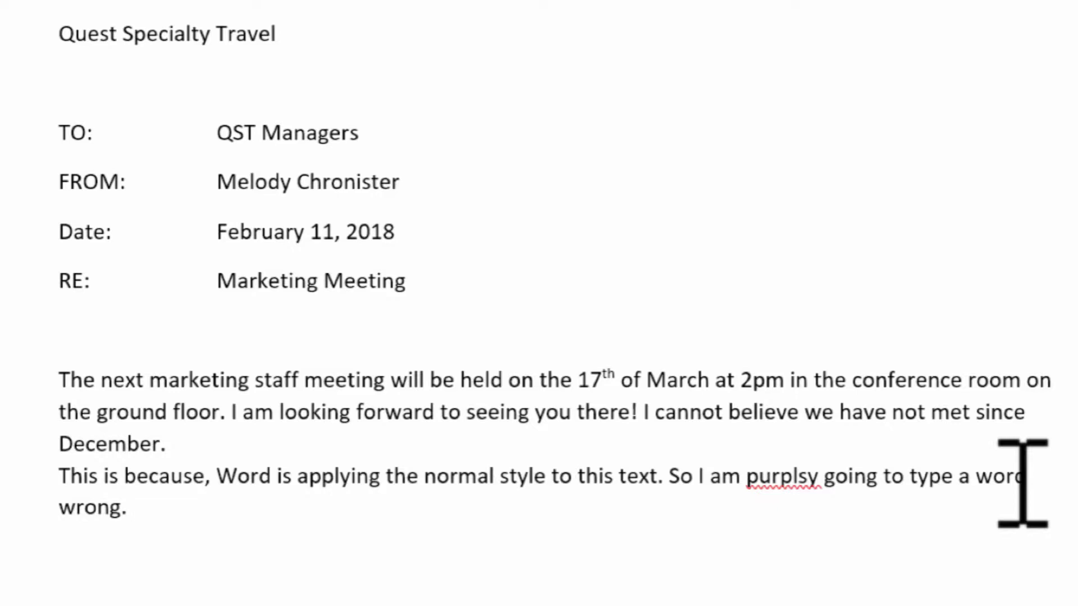
right_click(785, 476)
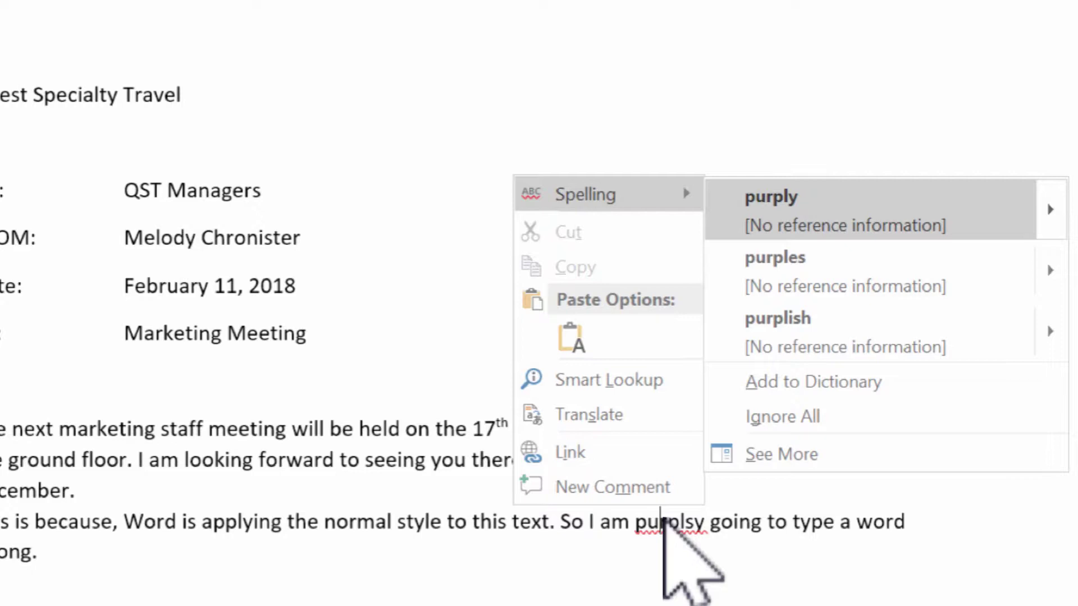
left_click(709, 522)
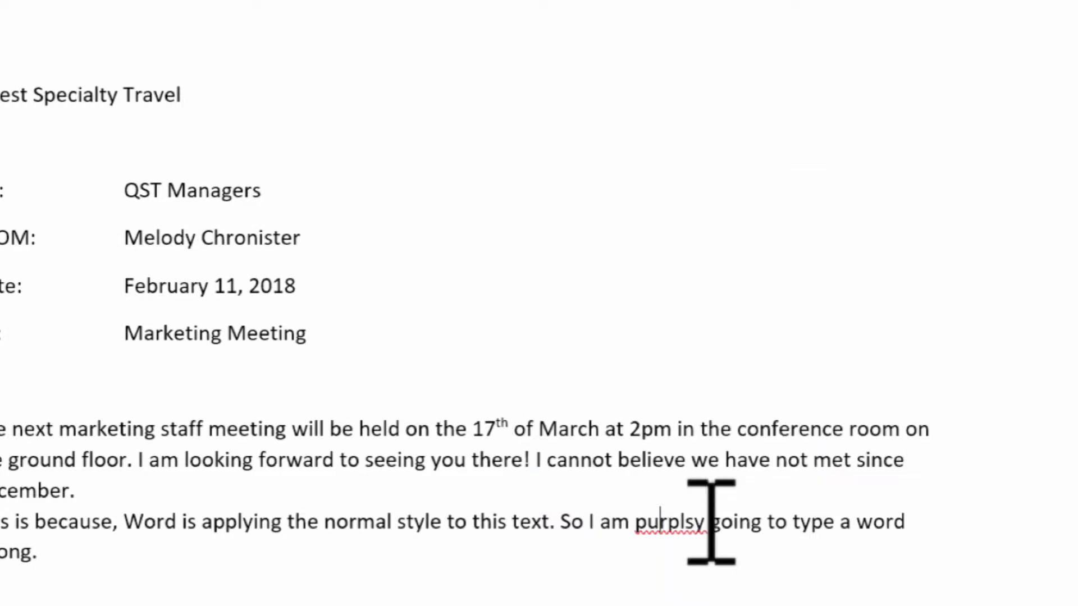
left_click(689, 522)
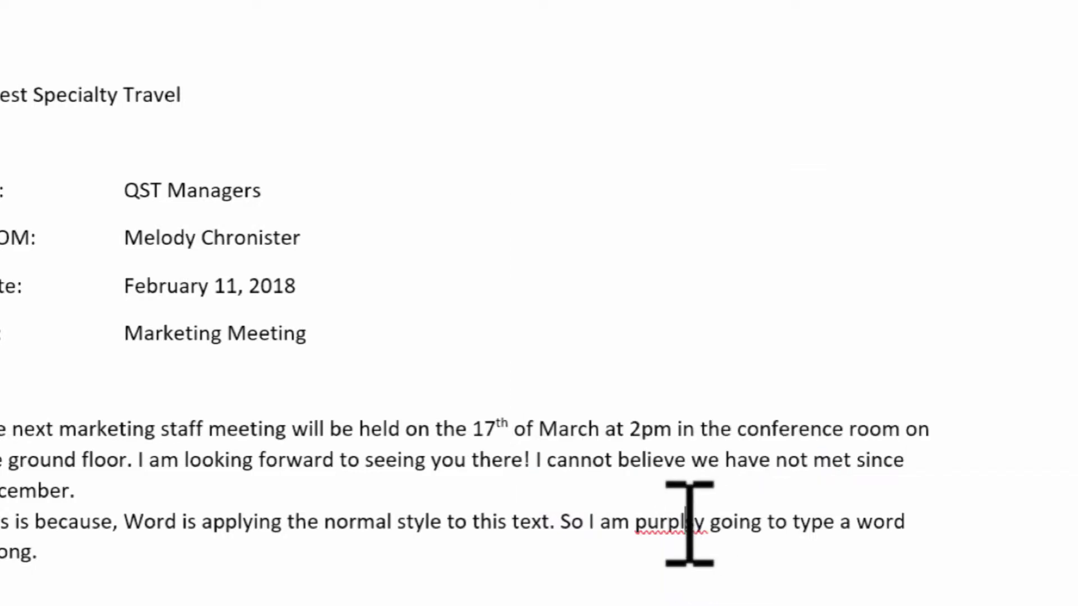
key("BackSpace")
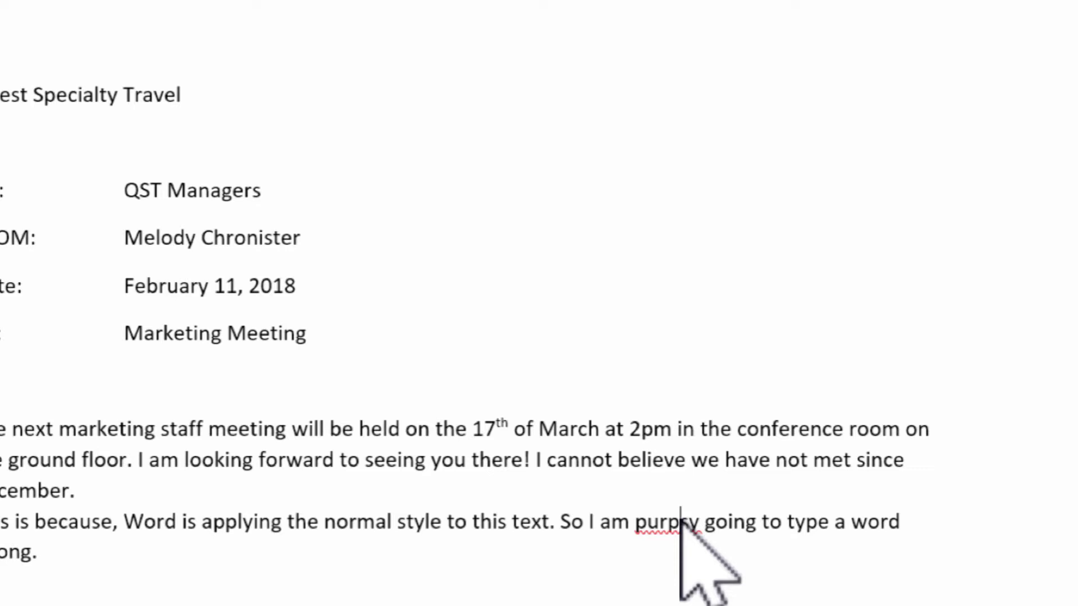
type("o")
key("Right")
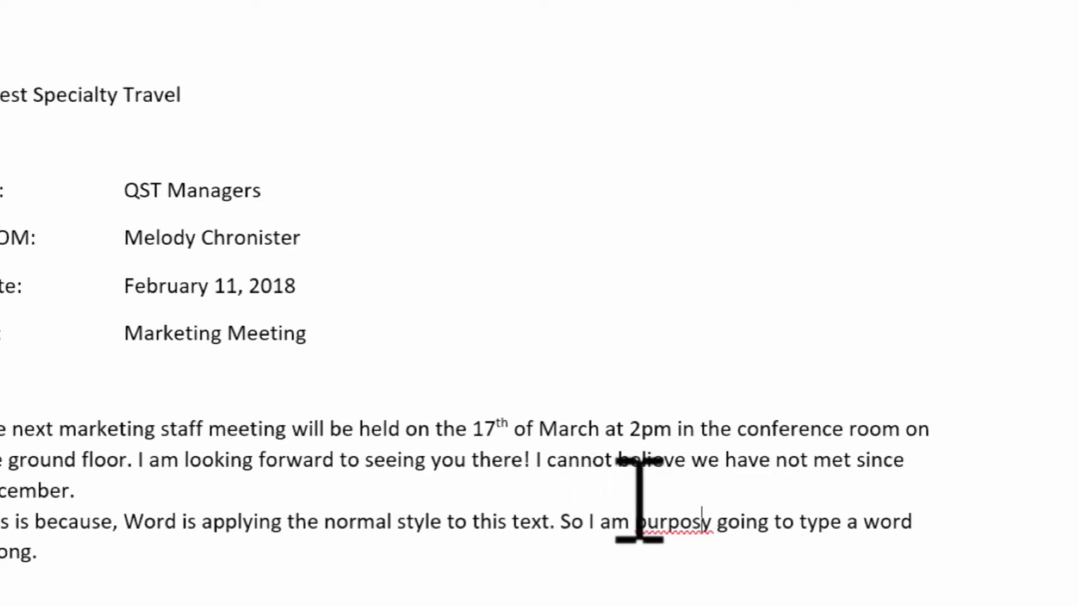
type("l")
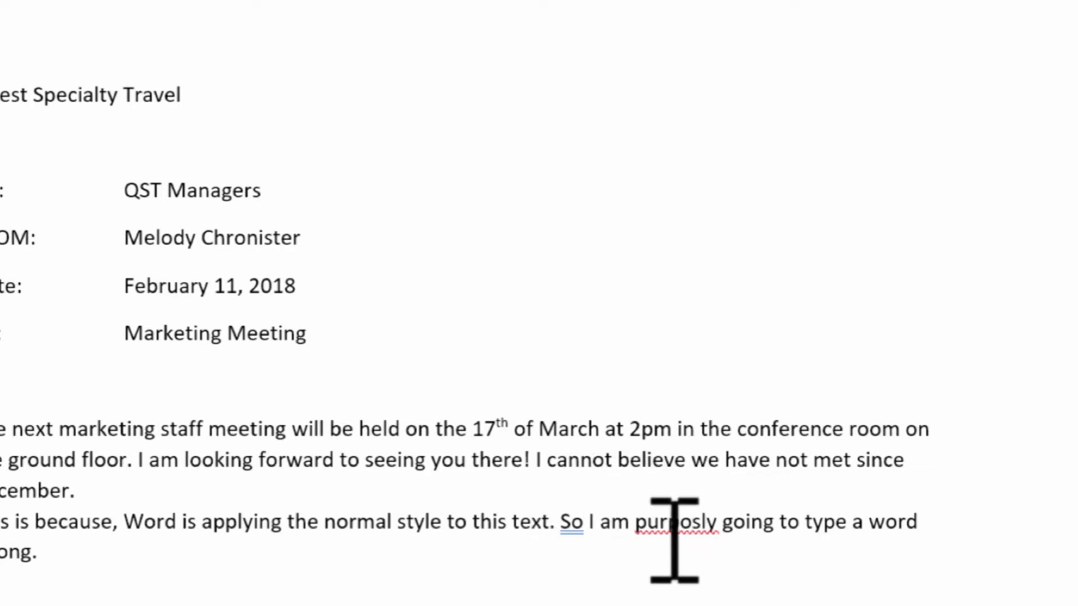
right_click(685, 532)
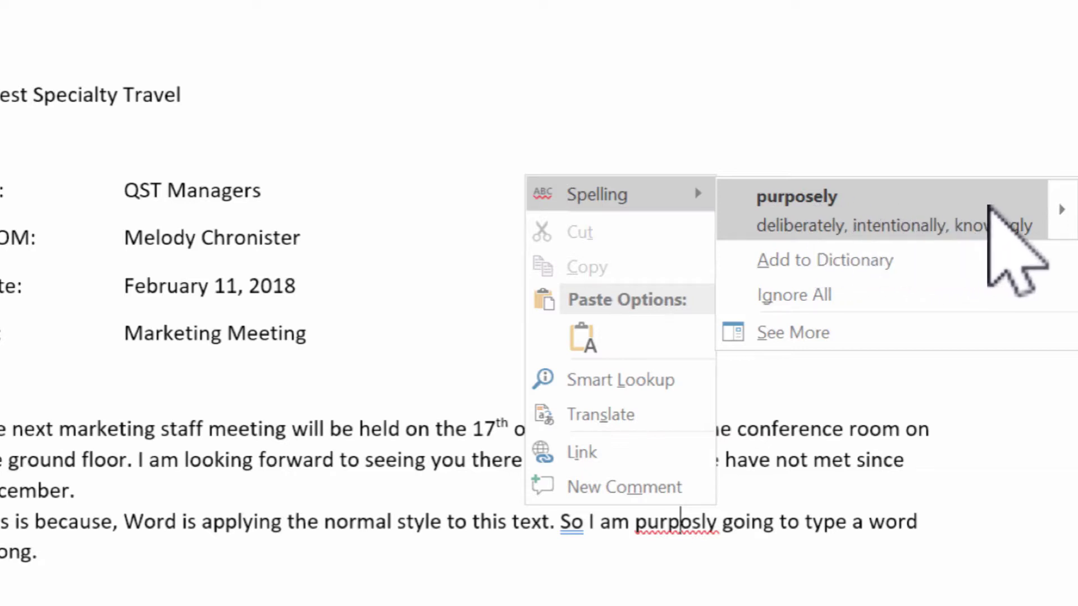
left_click(986, 228)
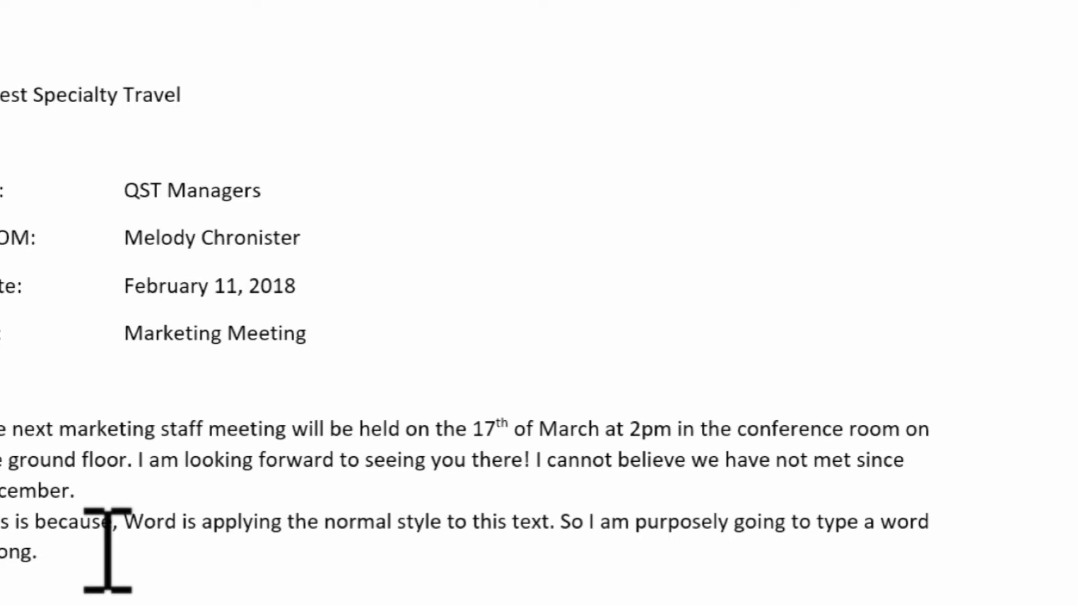
Step: Append the sentence "So so I am wondering how it will read this sentence." with its doubled word to the last paragraph
type("So so ")
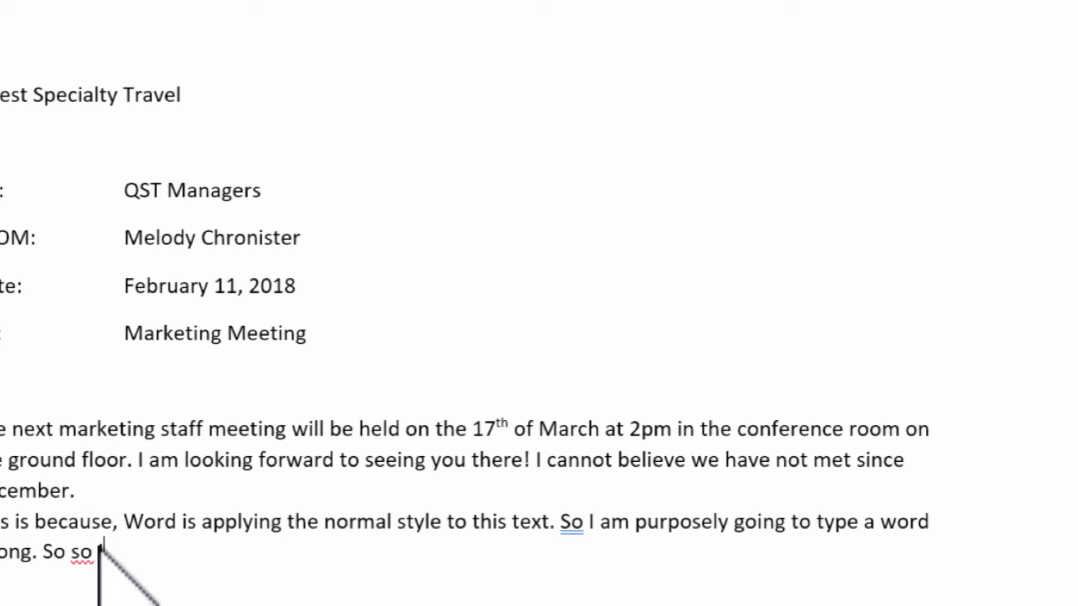
type("I am won")
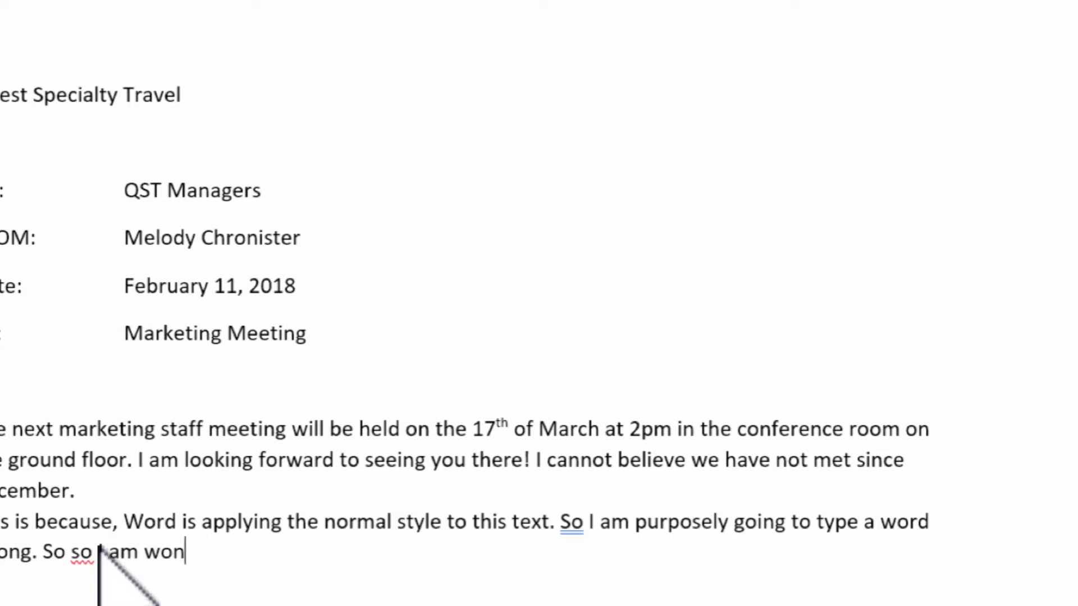
type("dering how it will read this s")
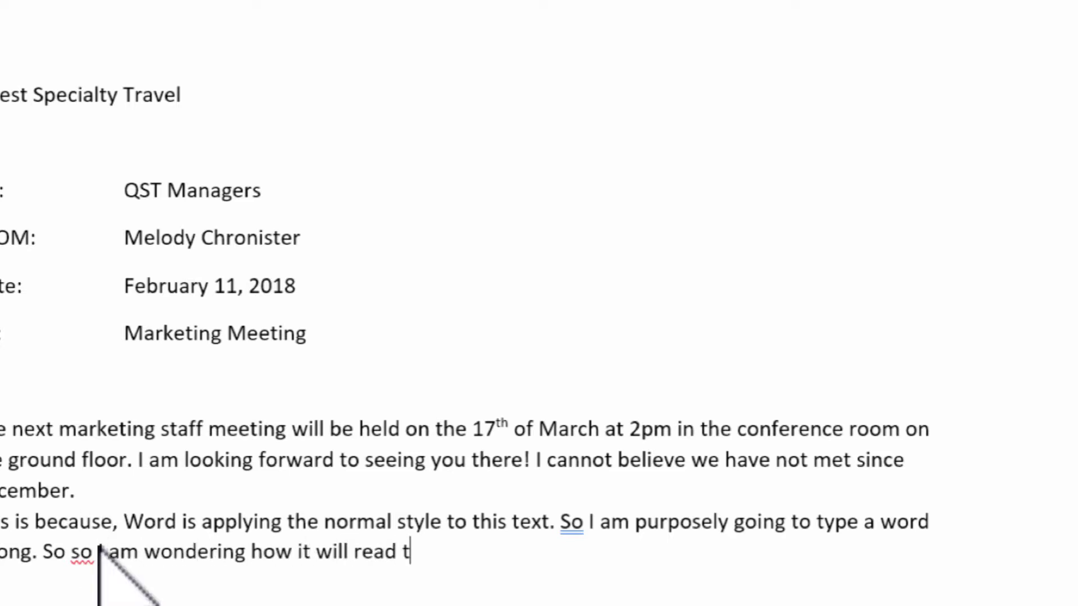
type("entence.")
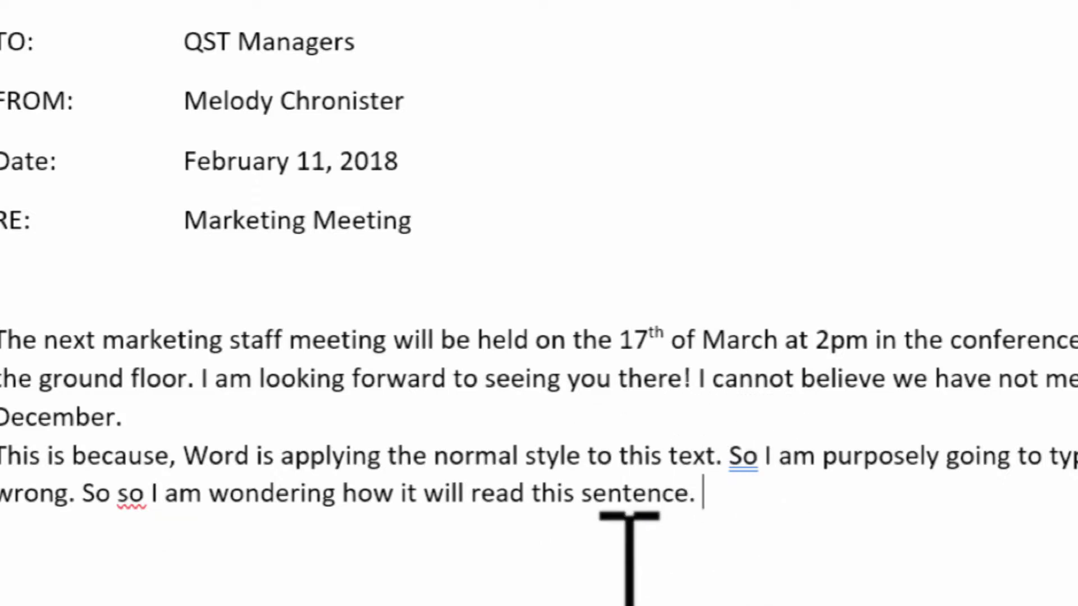
Step: Accept the grammar suggestion "So," for the word before "I am purposely" in the last paragraph
left_click(751, 456)
right_click(745, 449)
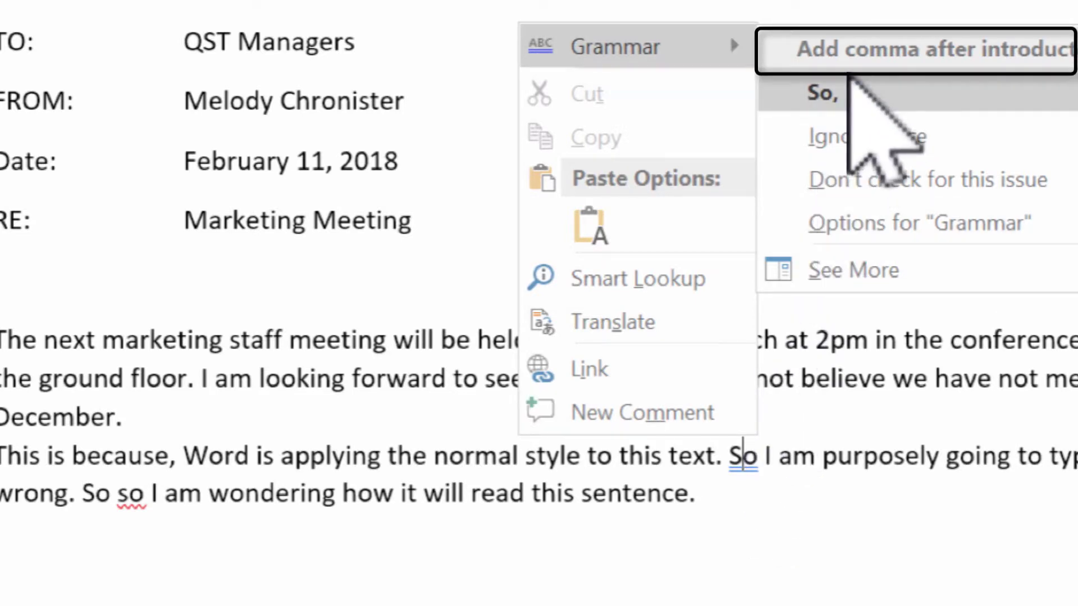
left_click(842, 93)
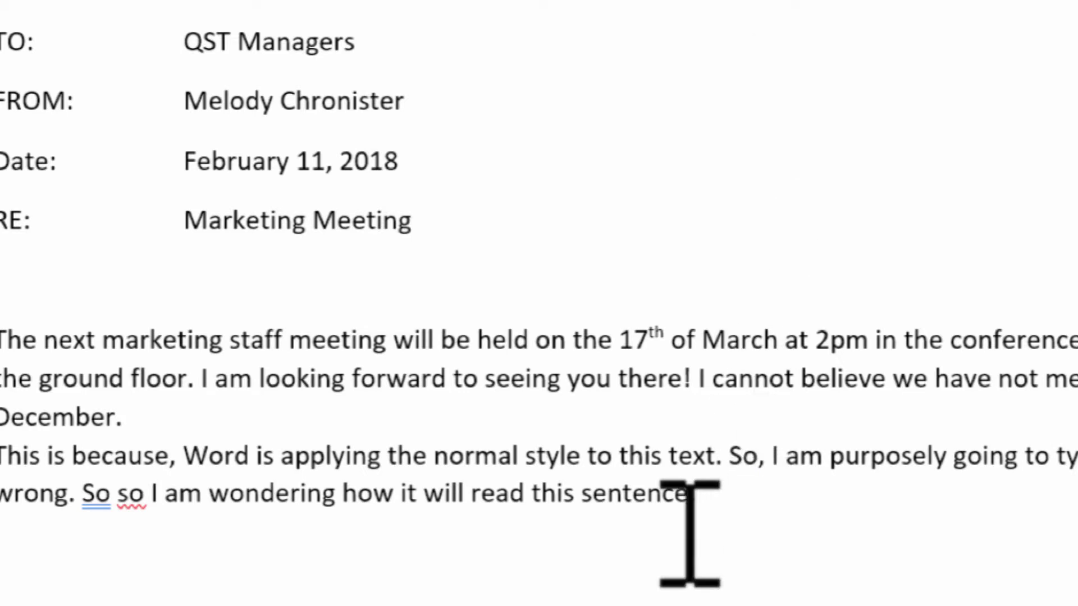
Step: Delete the repeated word "so" in the last sentence using the spelling checker's suggestion
left_click(732, 496)
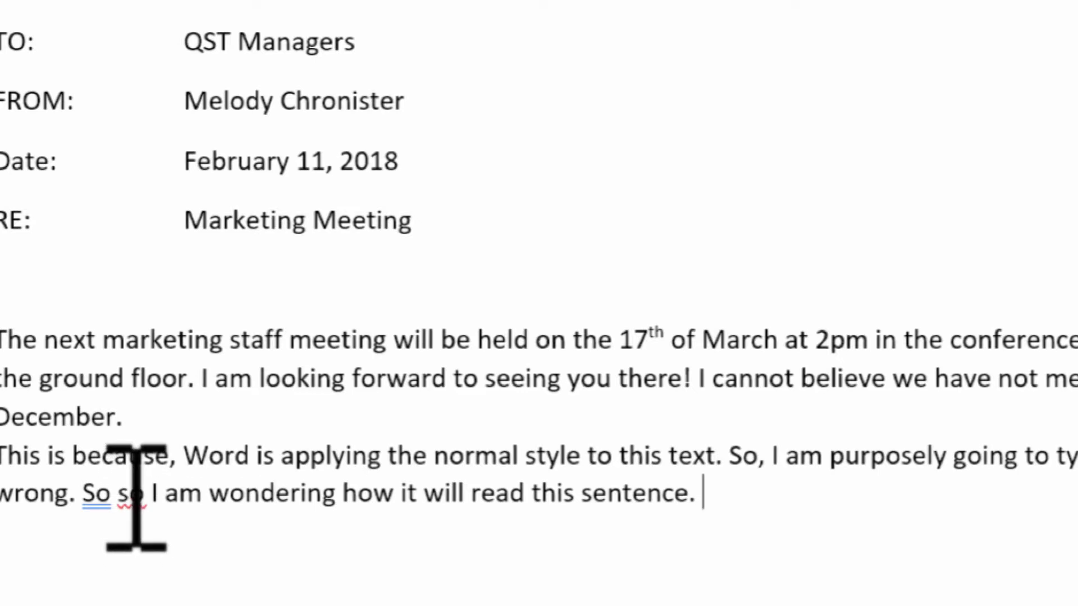
right_click(217, 493)
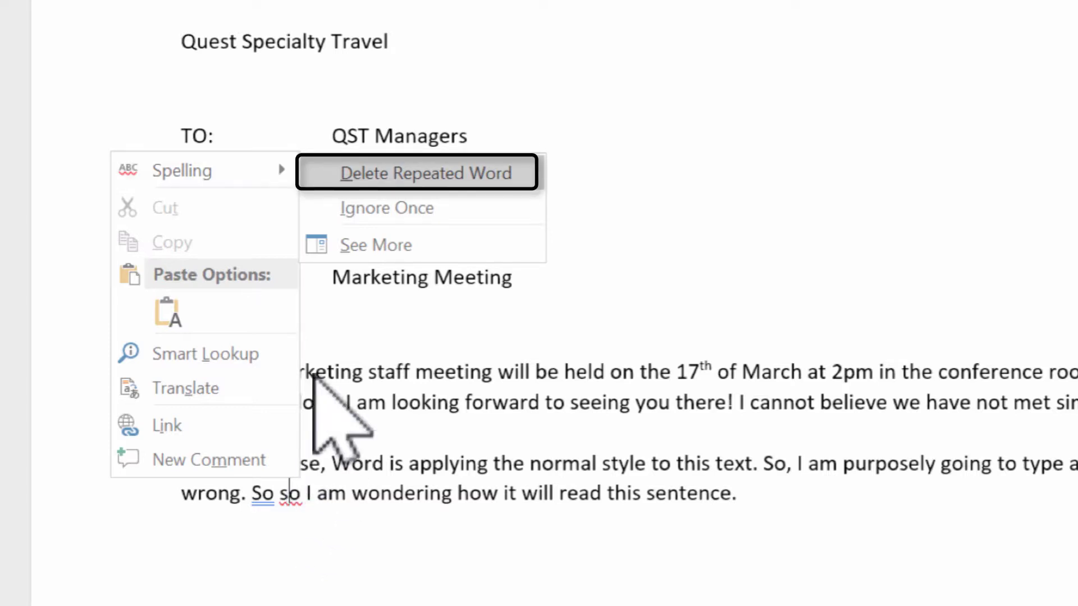
left_click(392, 174)
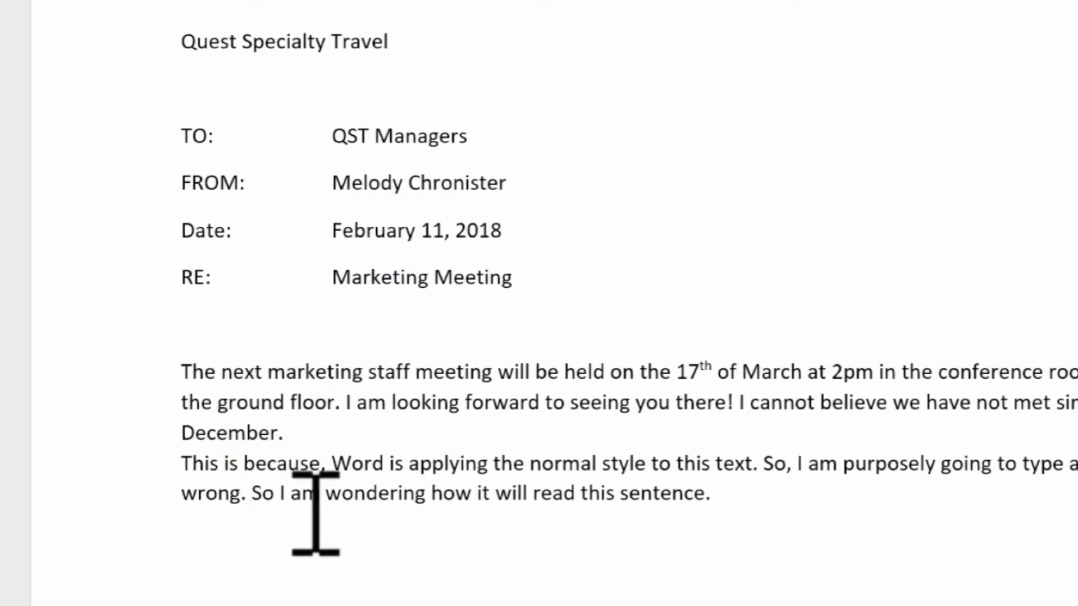
Step: Misspell the final word of the last sentence as "sentance"
left_click(808, 501)
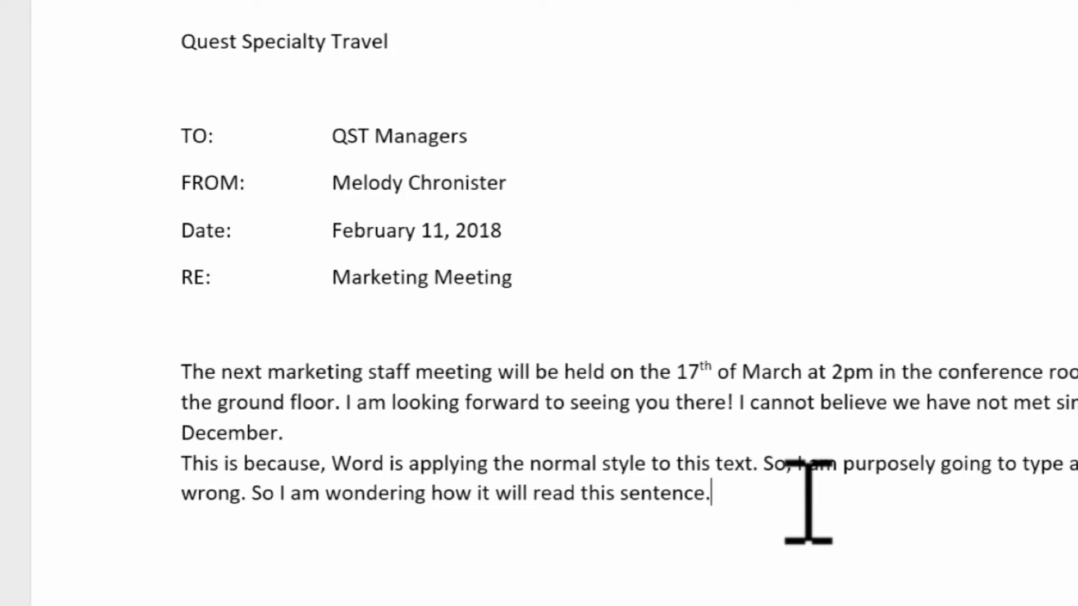
key("Left")
key("Left")
key("Left")
key("Left")
key("BackSpace")
type("a")
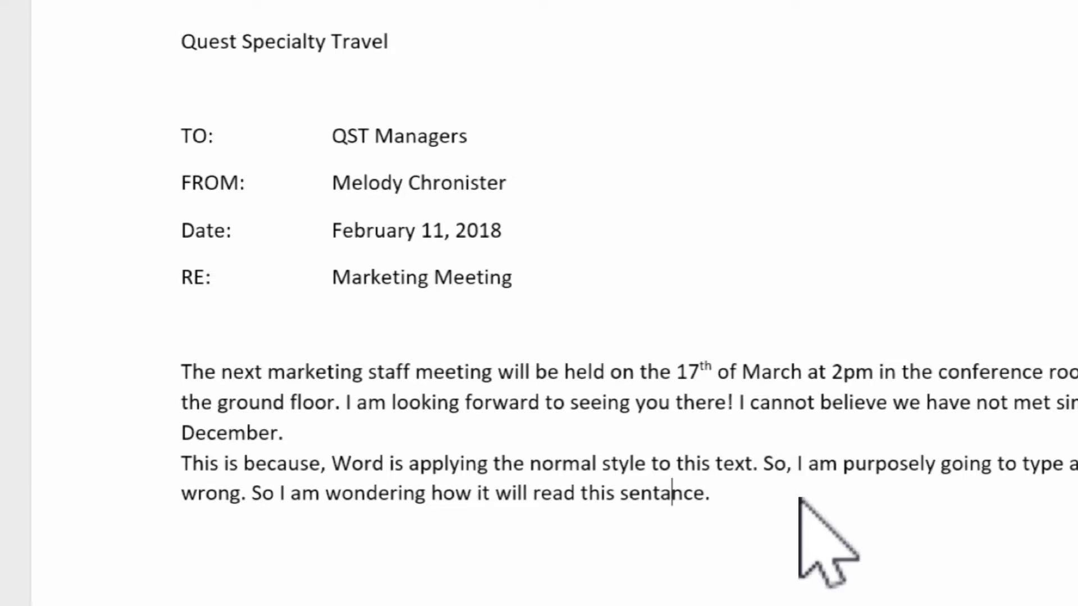
Step: Replace the misspelled "sentance" with the spelling suggestion "sentence" and add an empty paragraph after the last sentence
left_click(730, 494)
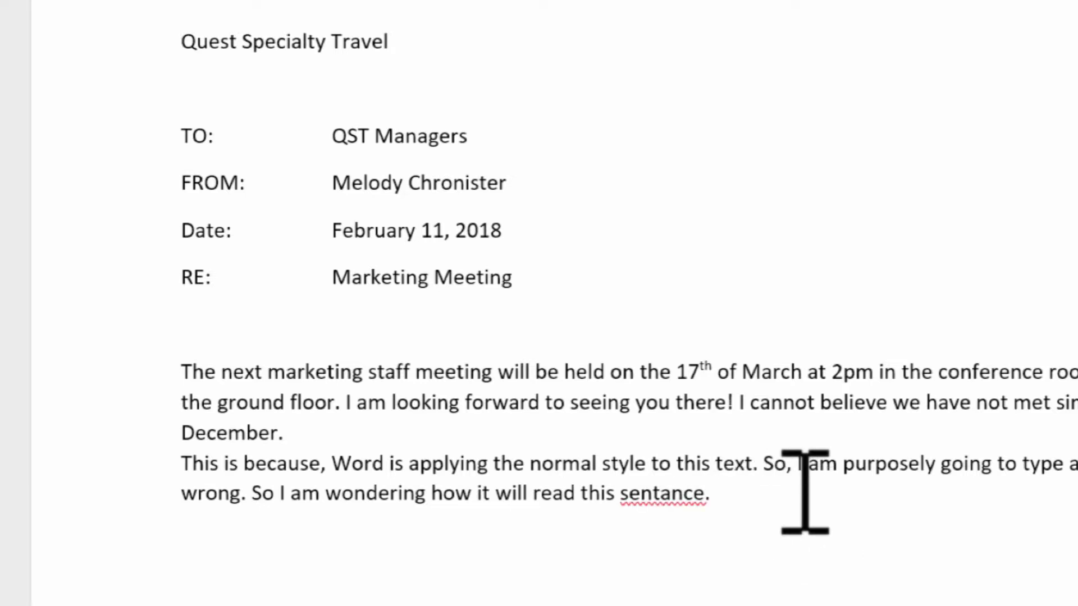
right_click(656, 489)
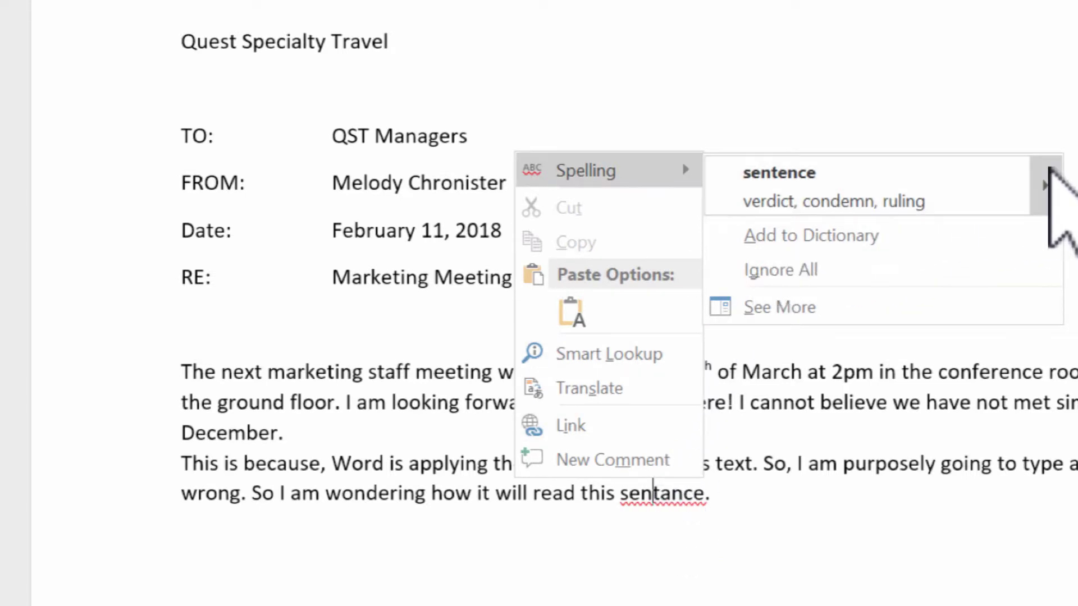
mouse_move(1052, 174)
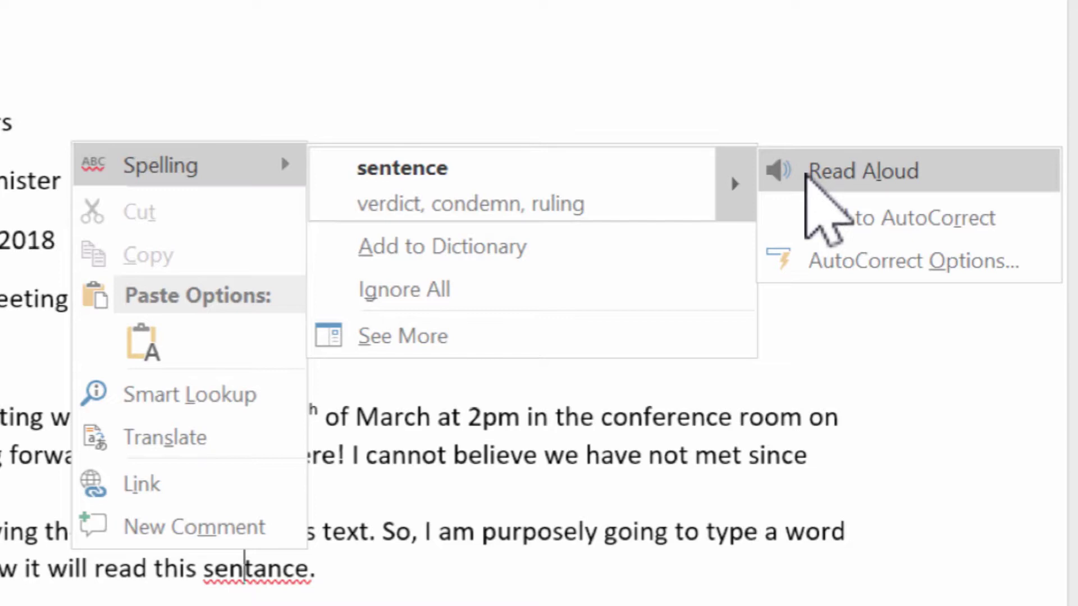
left_click(522, 178)
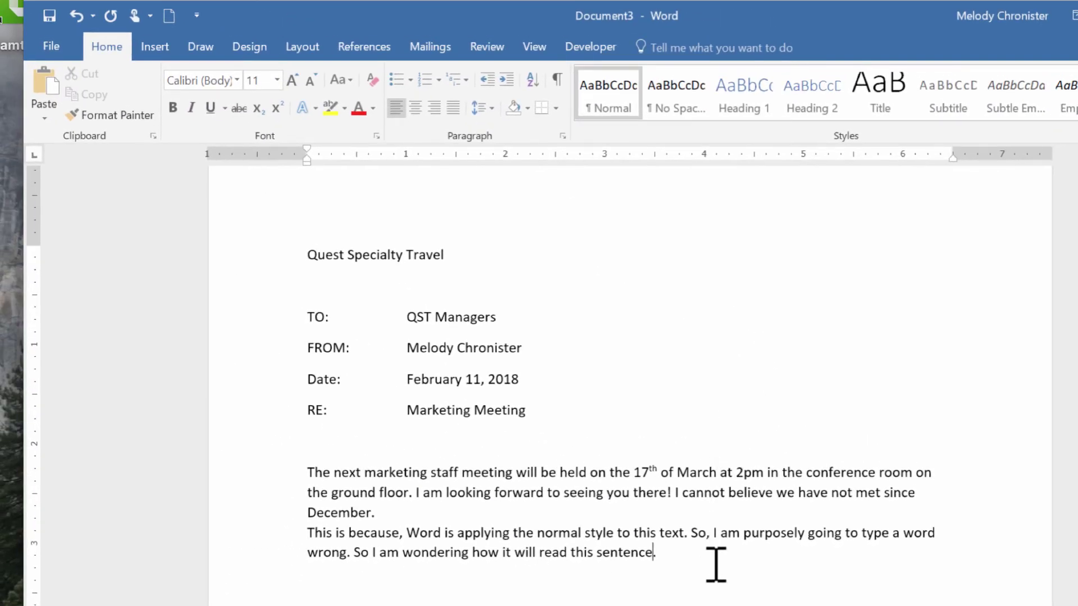
left_click(714, 563)
key("Return")
Step: Save the document to the Desktop as the Word document Quest Specialty Travel.docx
left_click(52, 48)
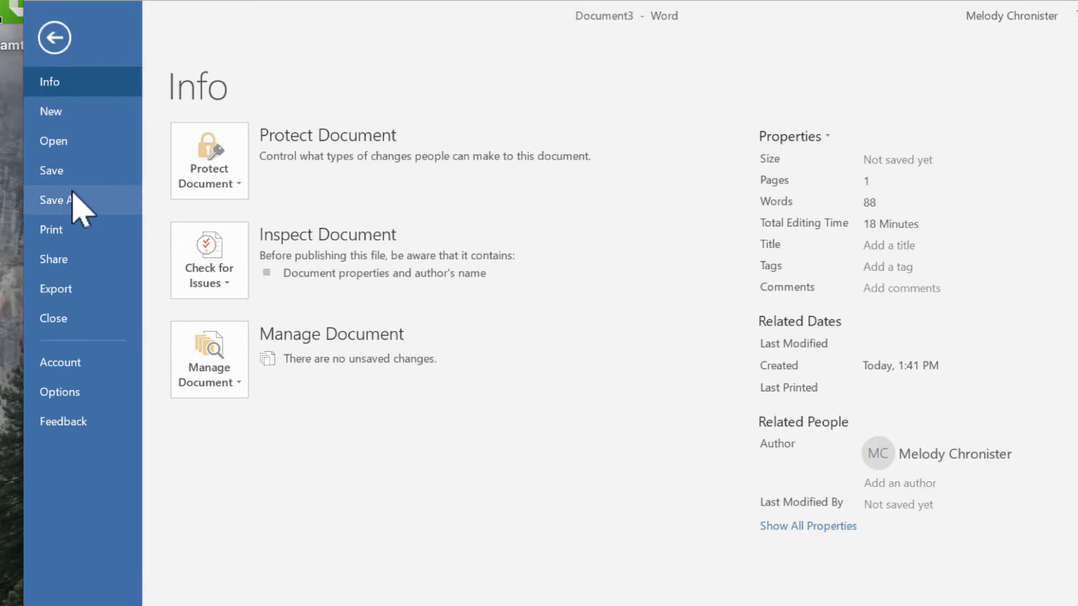
left_click(56, 200)
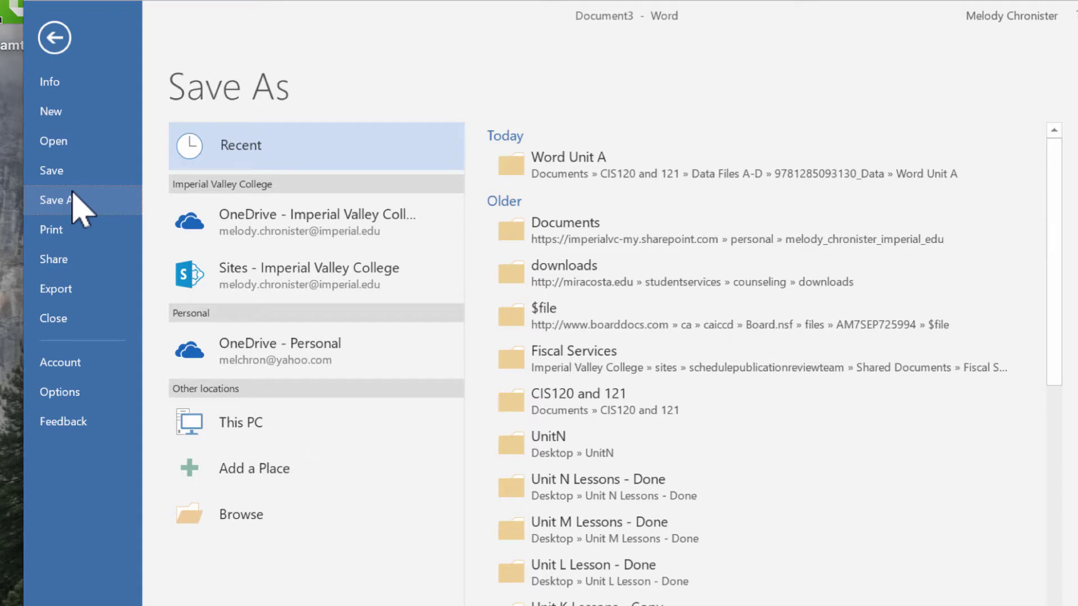
left_click(244, 515)
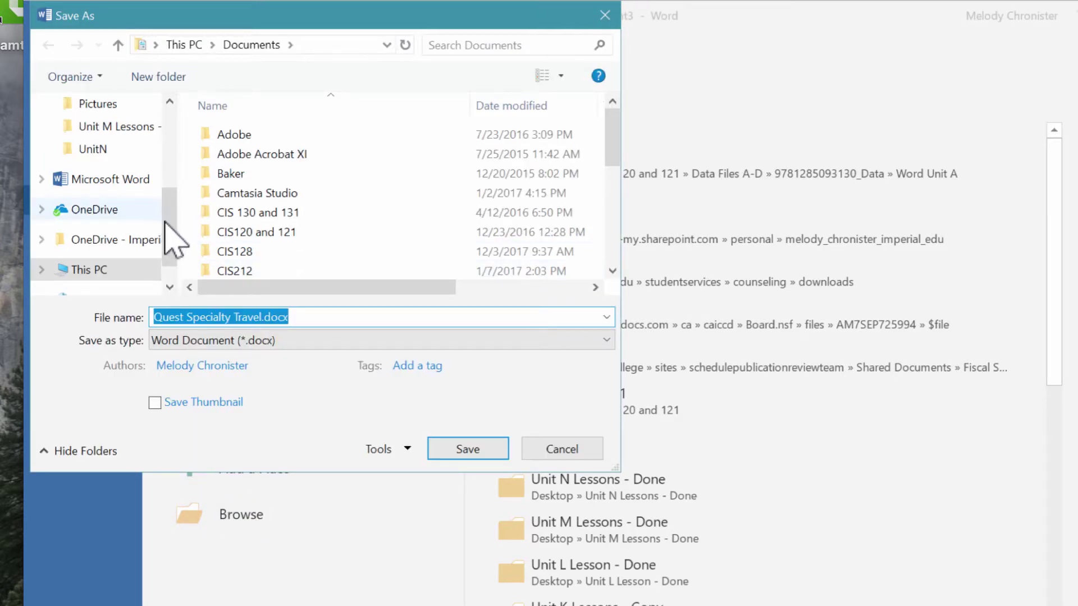
left_click_drag(172, 224, 188, 145)
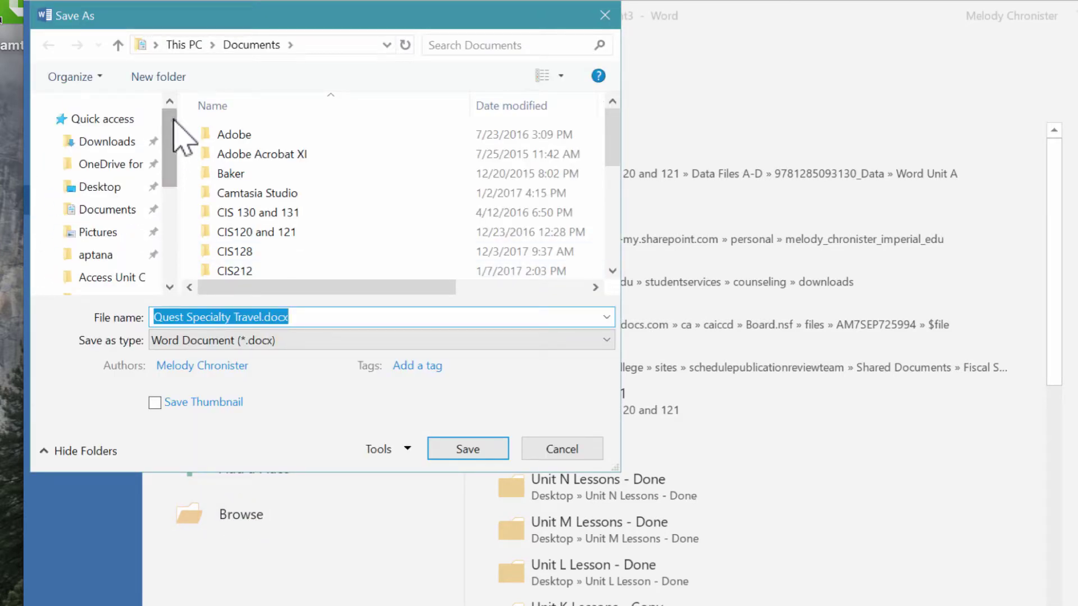
left_click(120, 183)
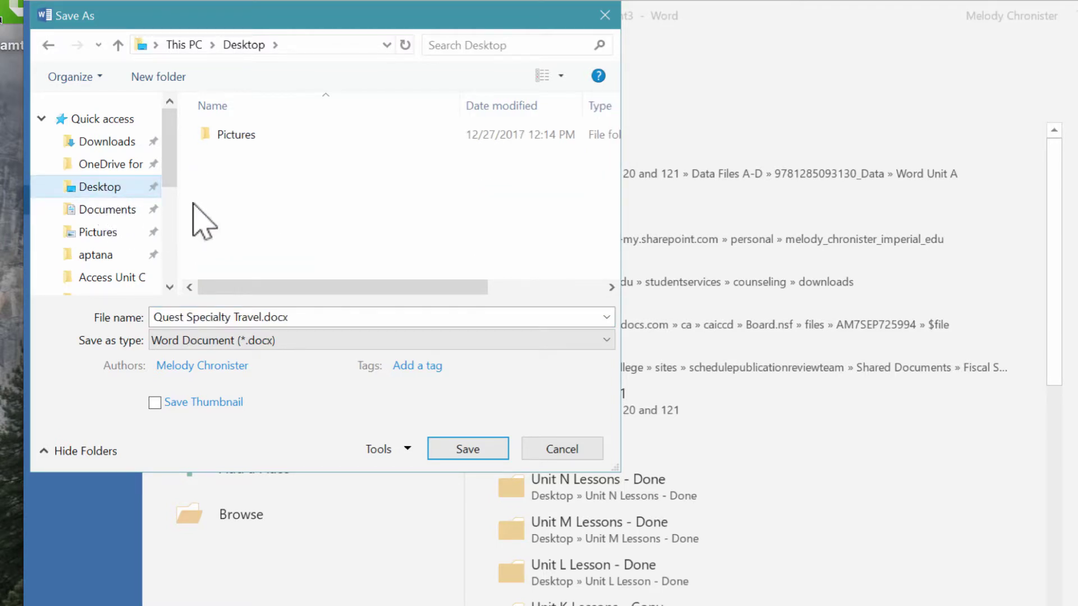
left_click(457, 449)
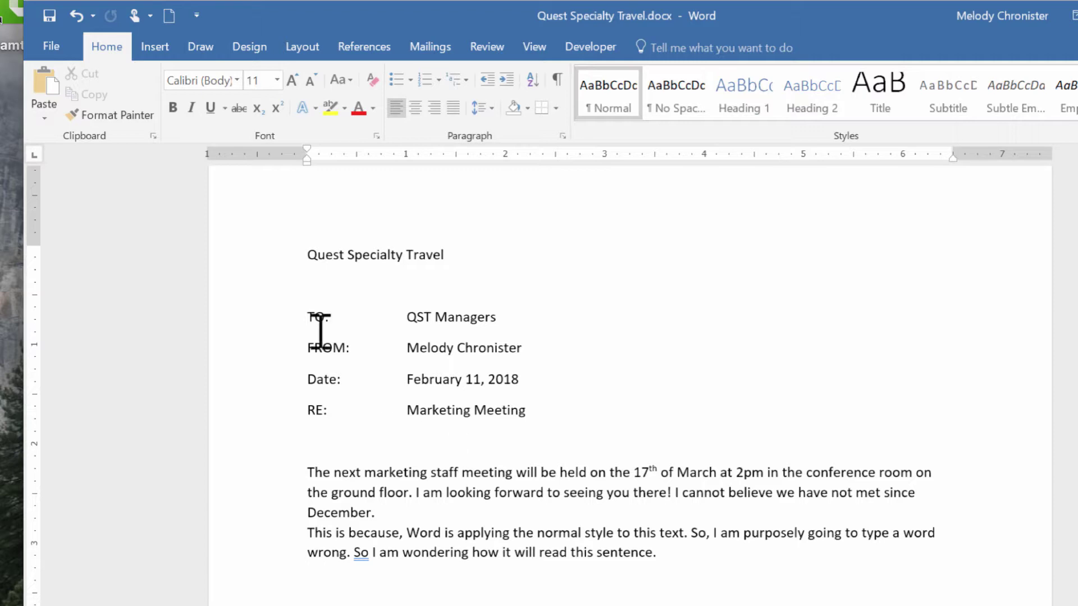
Step: Open Quest Specialty Travel.docx from the recent documents
left_click(67, 53)
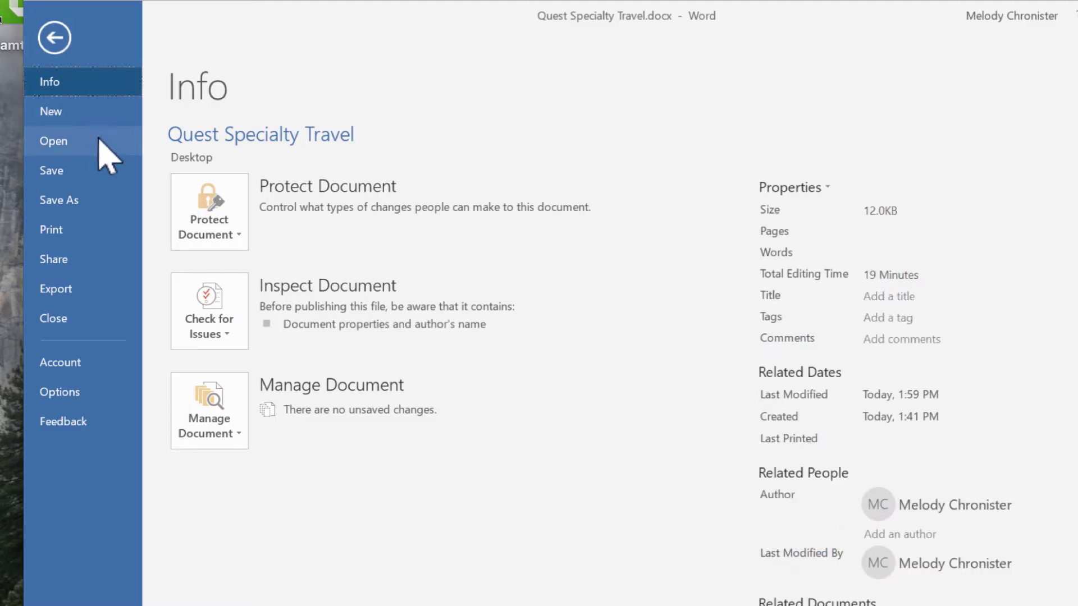
left_click(95, 150)
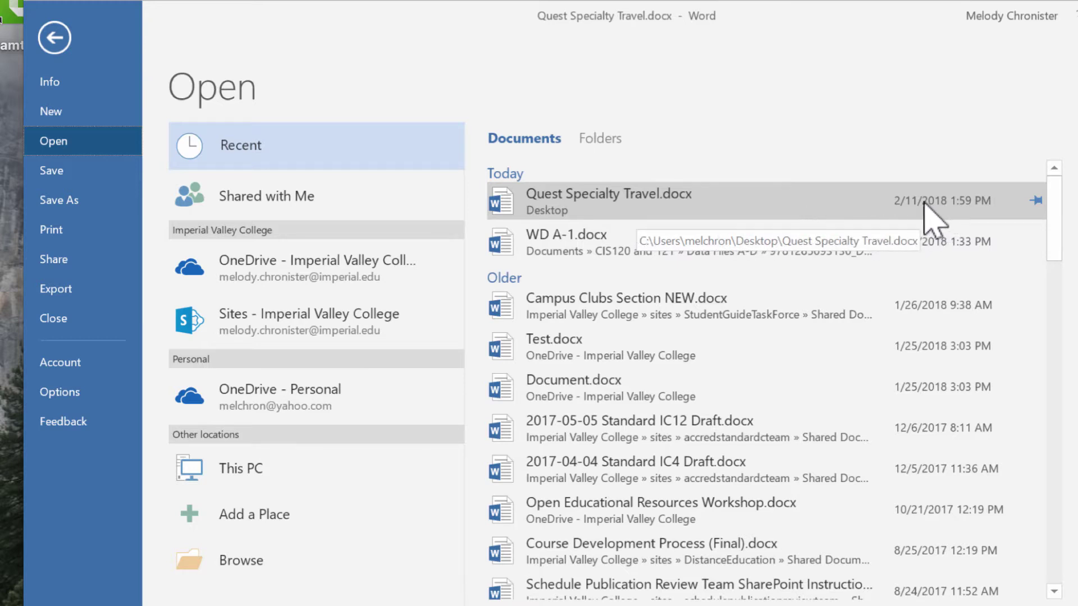
left_click(861, 211)
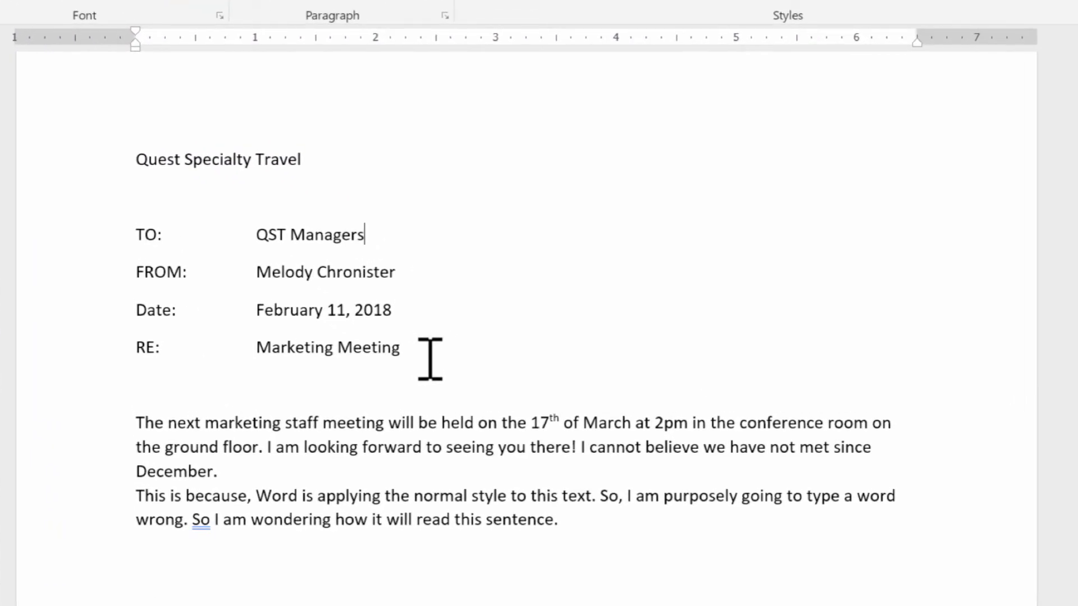
Step: Practise selecting text in the first body sentence, from "marketing" to "17th" and character by character through "held"
left_click_drag(206, 424, 517, 421)
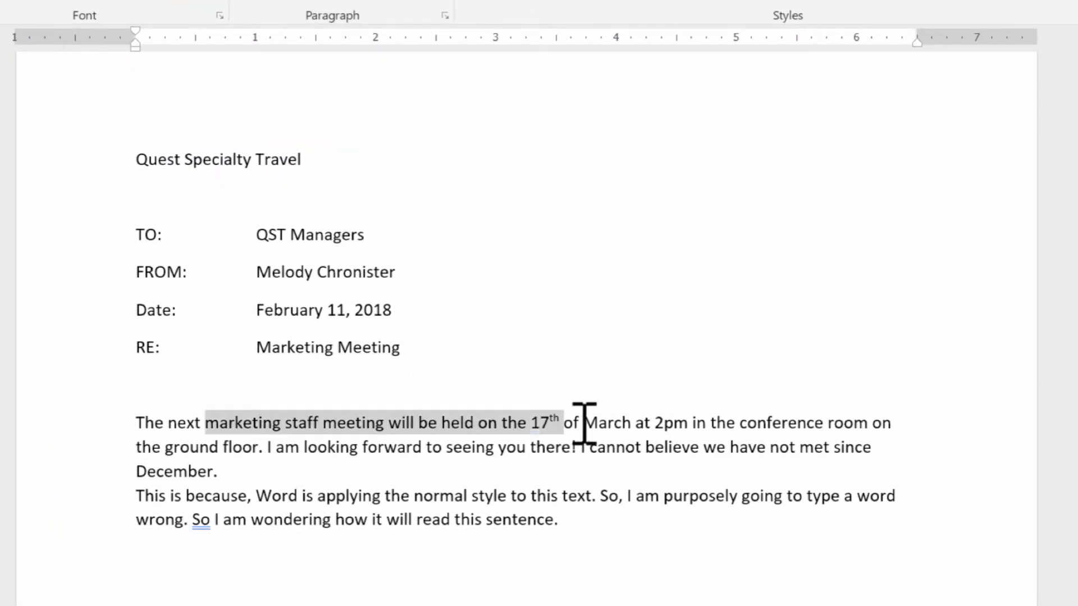
left_click(399, 424)
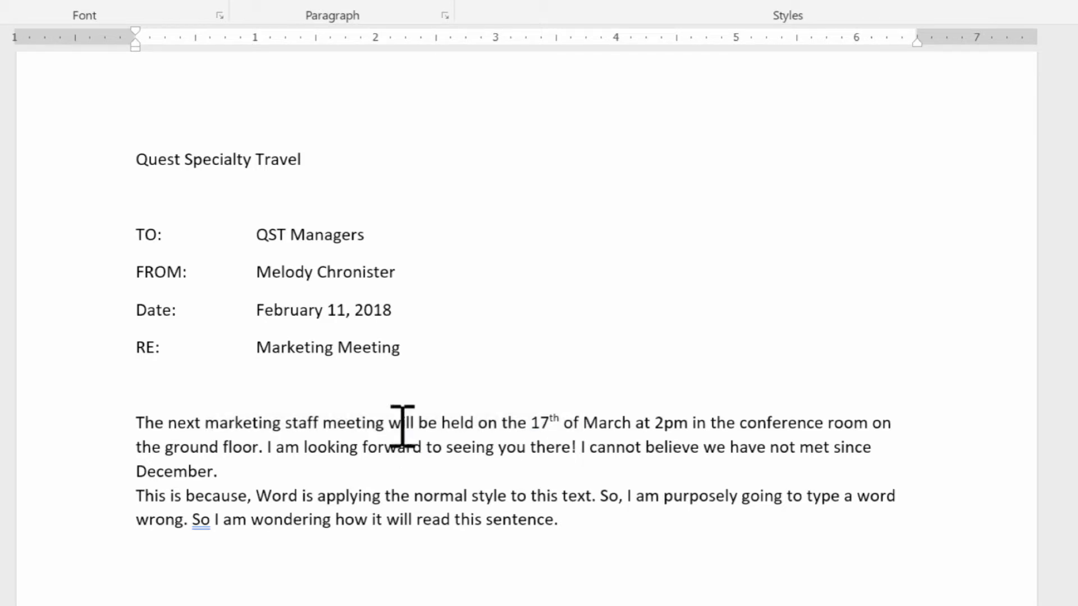
key("shift+Right")
key("shift+Right")
key("shift+Right")
key("shift+Right")
key("shift+Right")
key("shift+Right")
key("shift+Right")
key("shift+Right")
key("shift+Right")
key("shift+Right")
key("shift+Right")
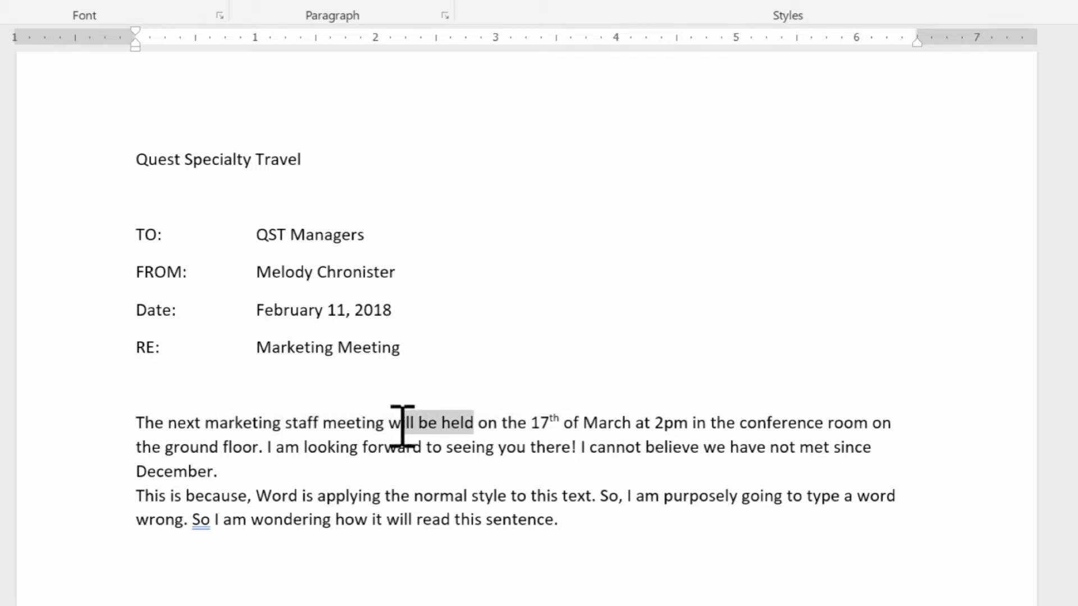
Step: Select the entire contents of the memo and clear the selection again
left_click(551, 421)
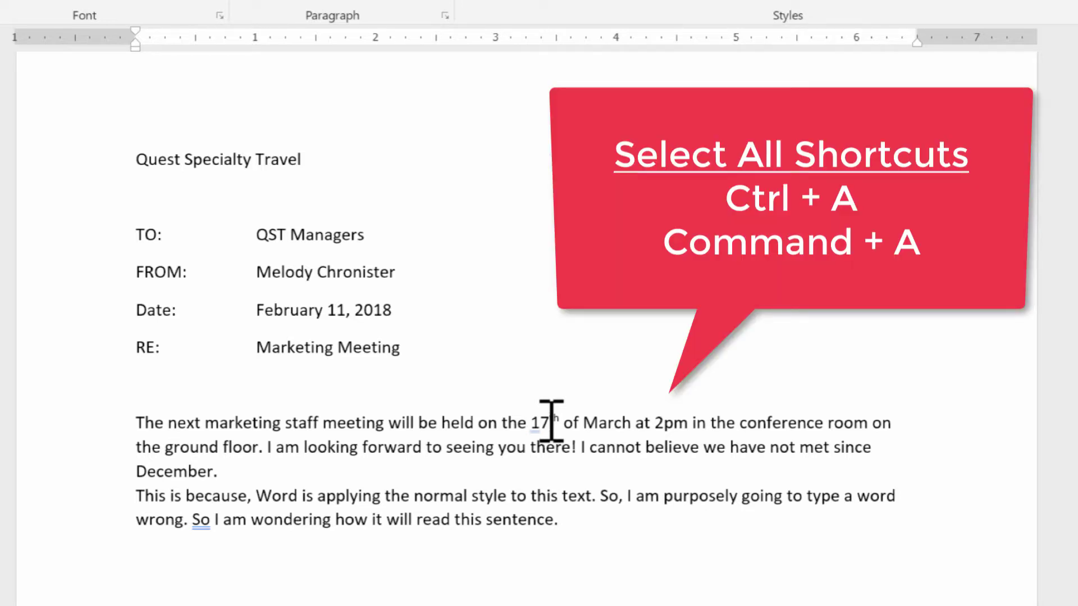
key("ctrl+a")
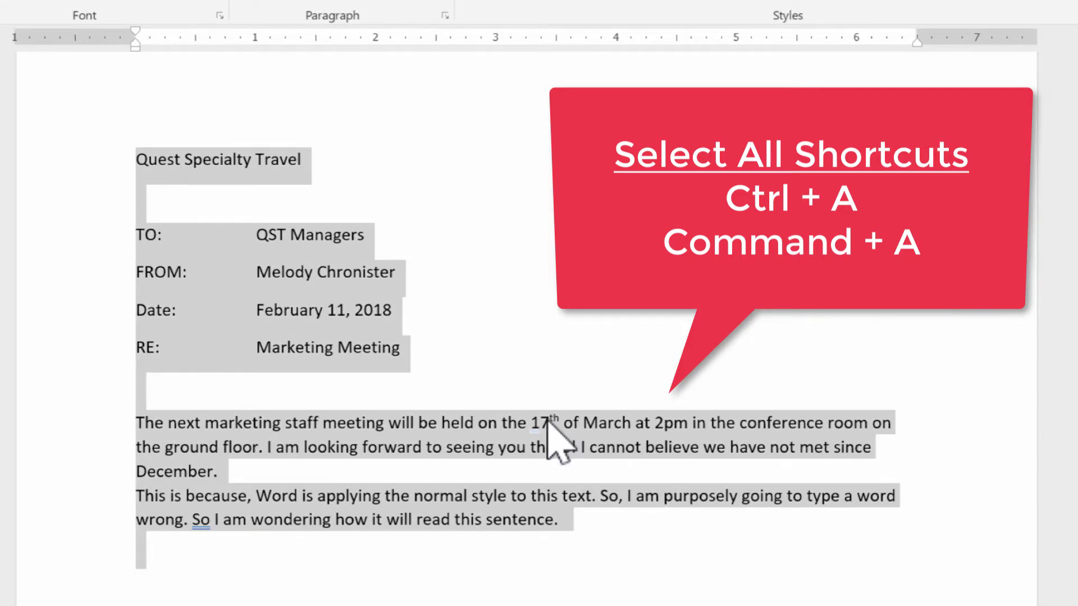
left_click(556, 446)
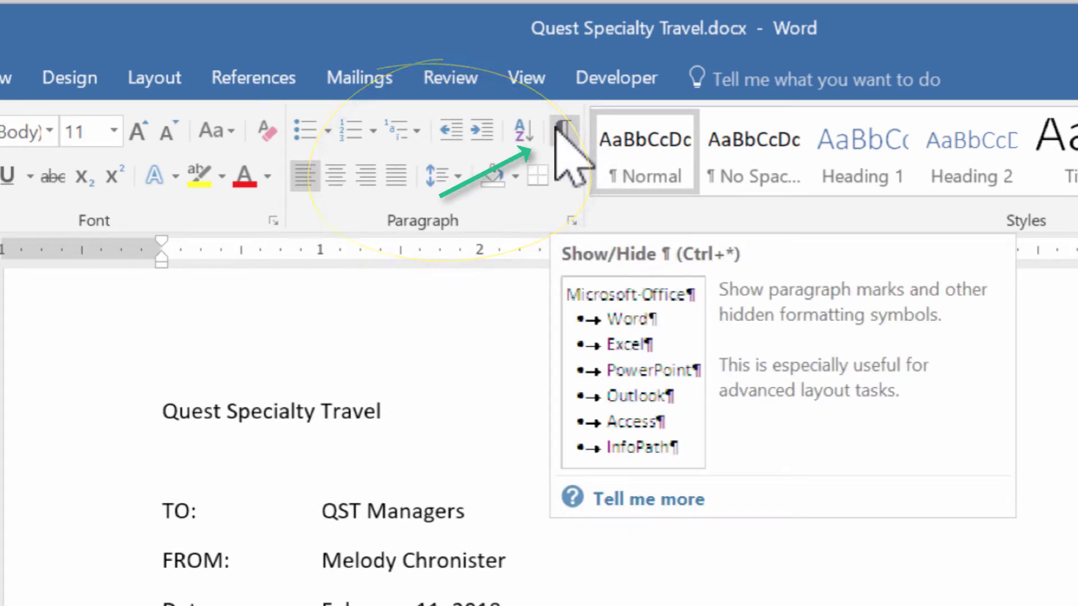
Step: Show the paragraph marks and delete the whole "RE: Marketing Meeting" line from the memo heading
left_click(559, 130)
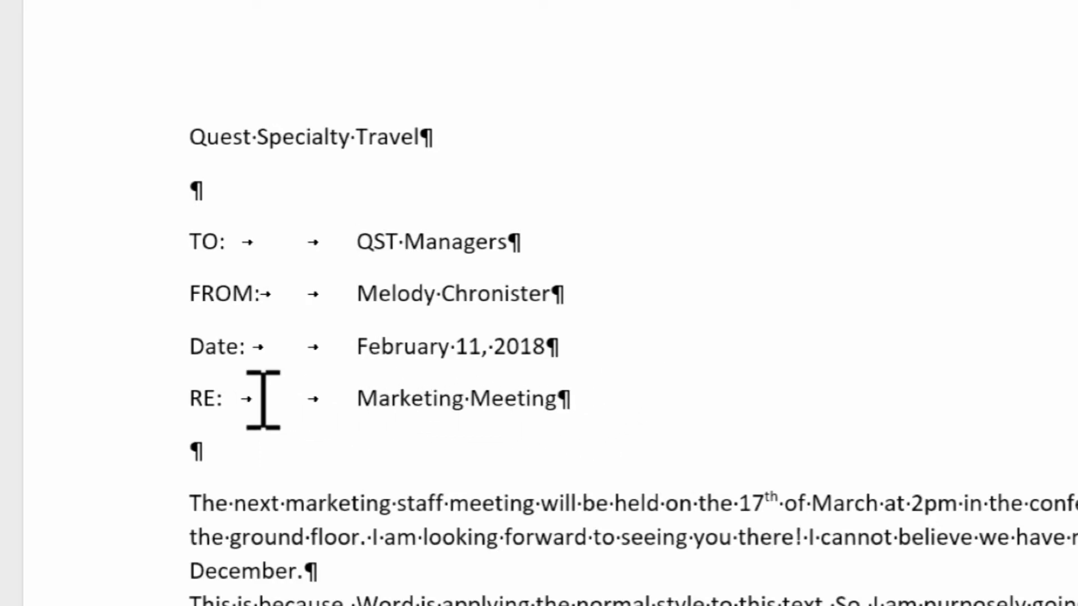
left_click(192, 397)
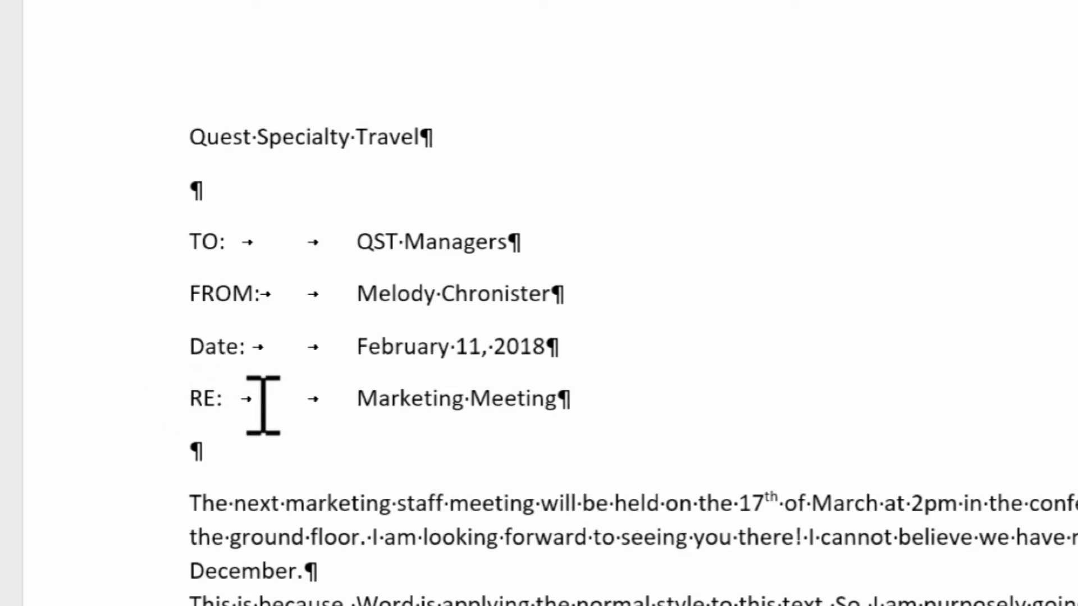
left_click(147, 400)
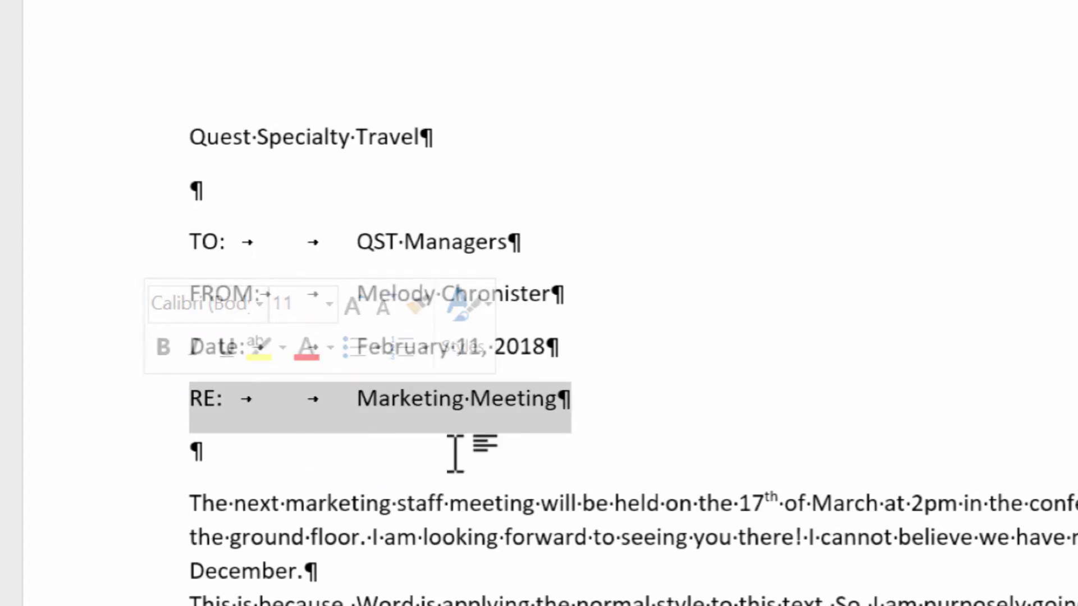
key("Delete")
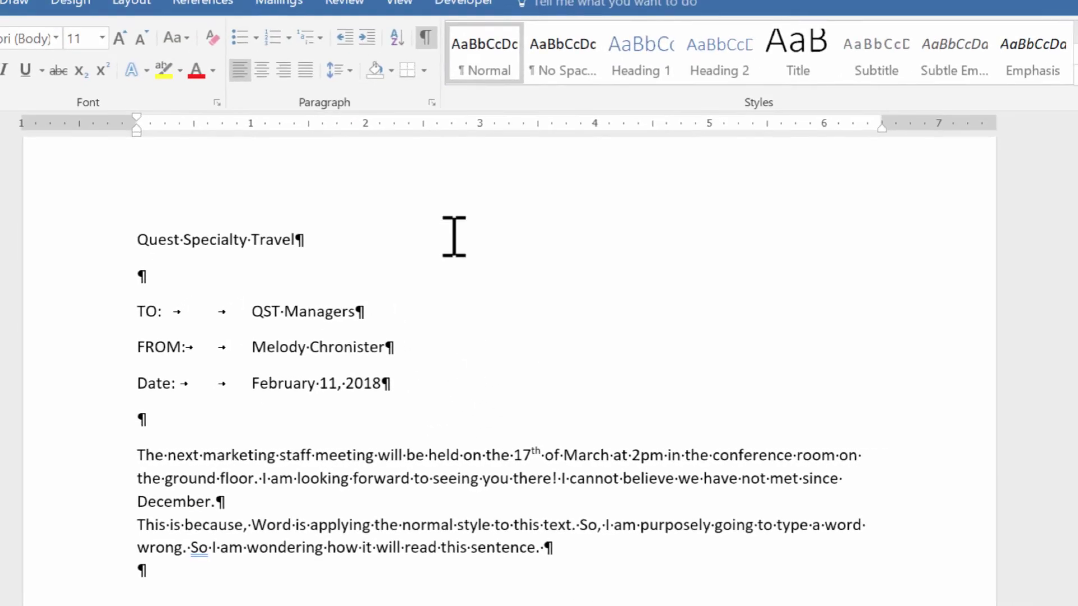
Step: Switch the formatting marks off and on repeatedly, leaving them hidden
left_click(426, 38)
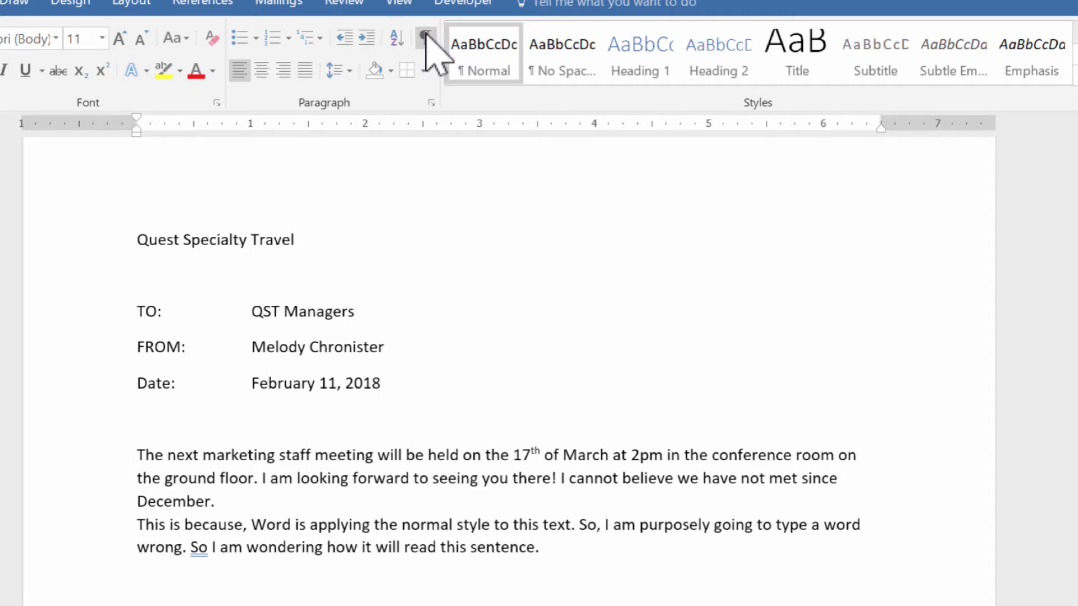
left_click(426, 38)
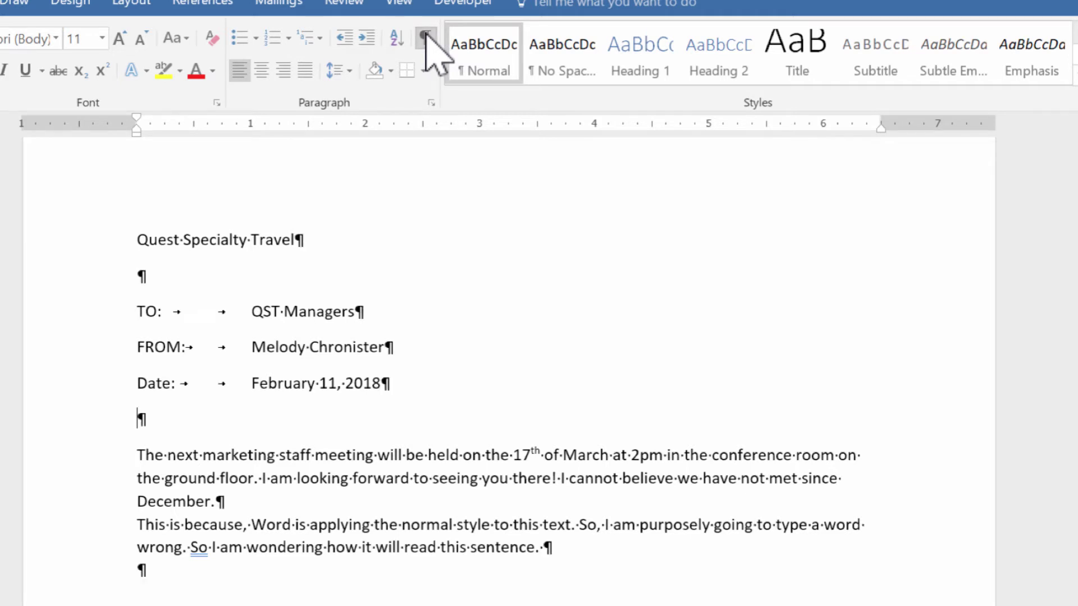
left_click(425, 37)
left_click(425, 37)
left_click(425, 37)
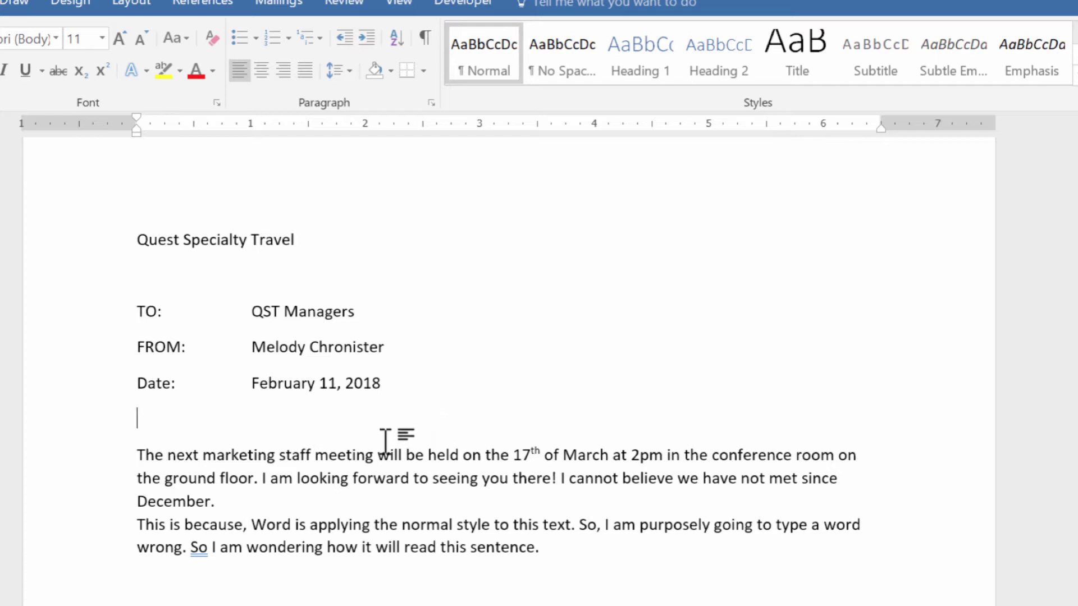
Step: Practise selecting the word "meeting" and the whole first body paragraph, leaving nothing selected
double_click(342, 454)
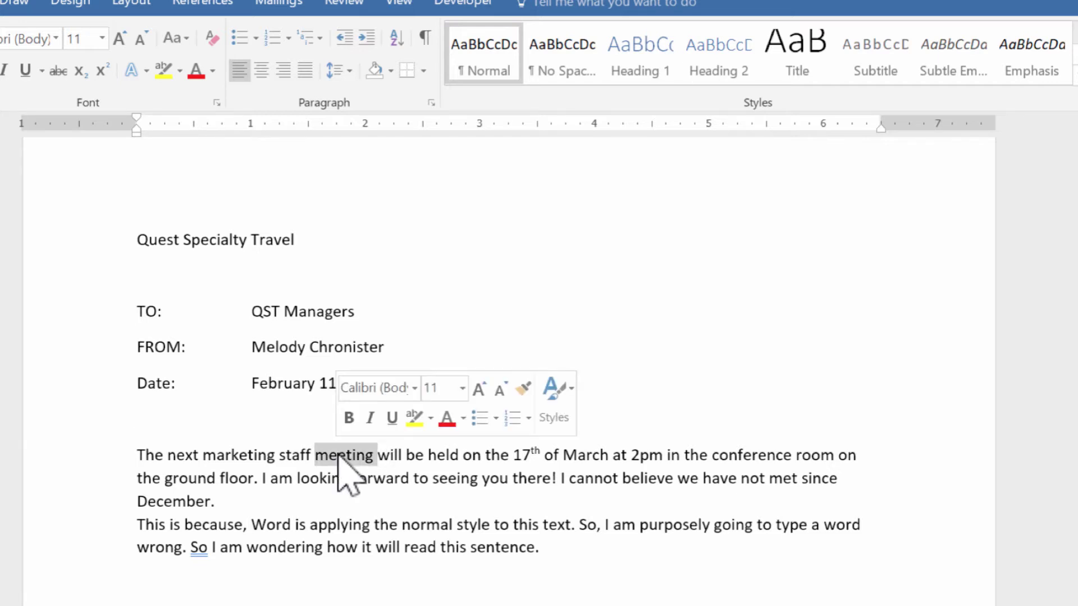
left_click(338, 456)
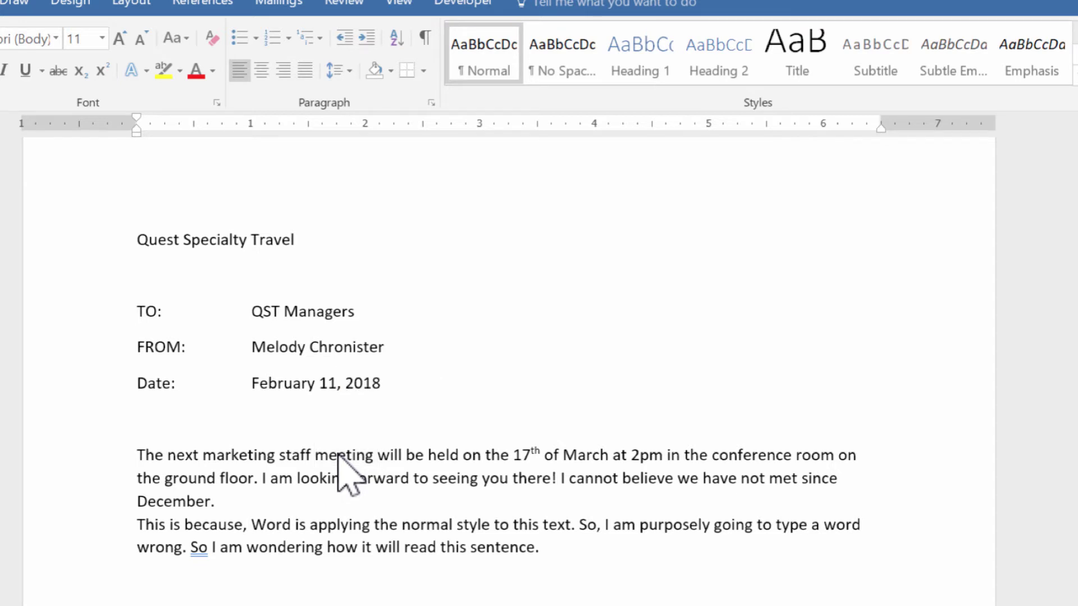
triple_click(342, 456)
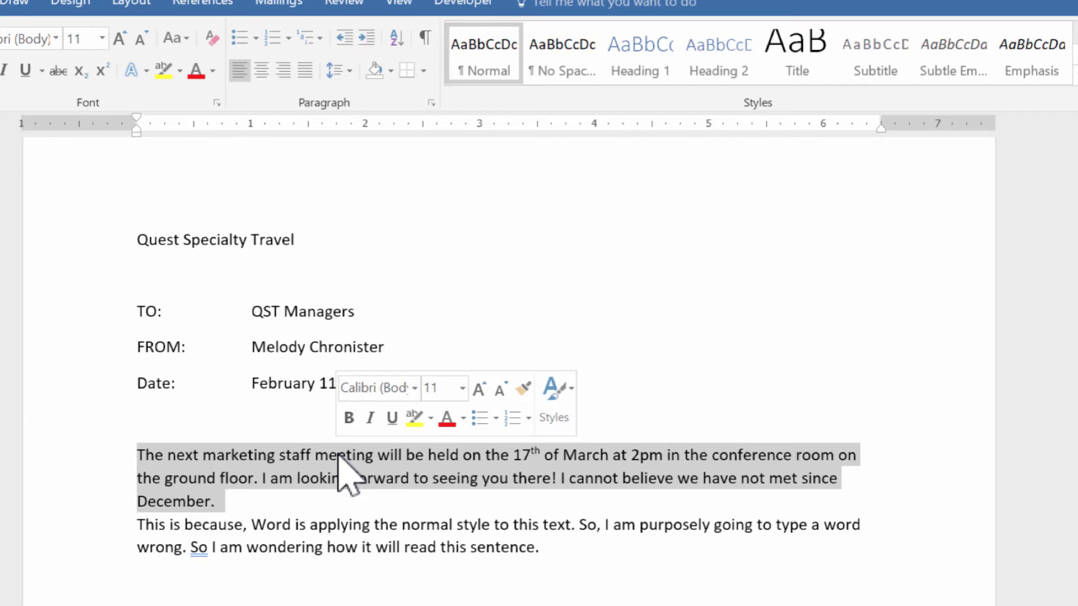
left_click(339, 456)
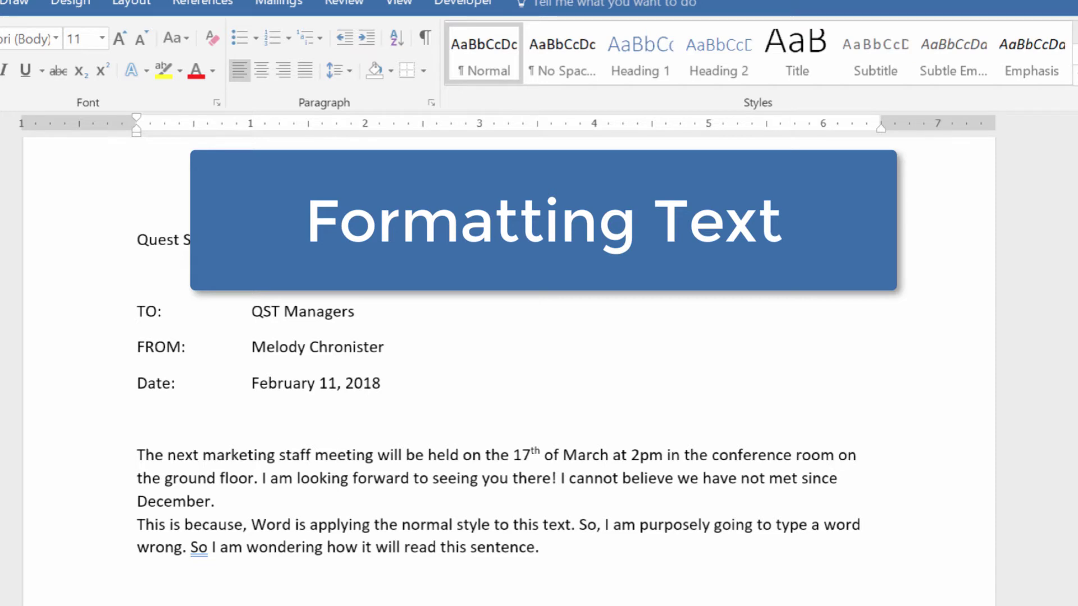
Step: Make the memo title "Quest Specialty Travel" bold and give it a blue theme font color
triple_click(207, 240)
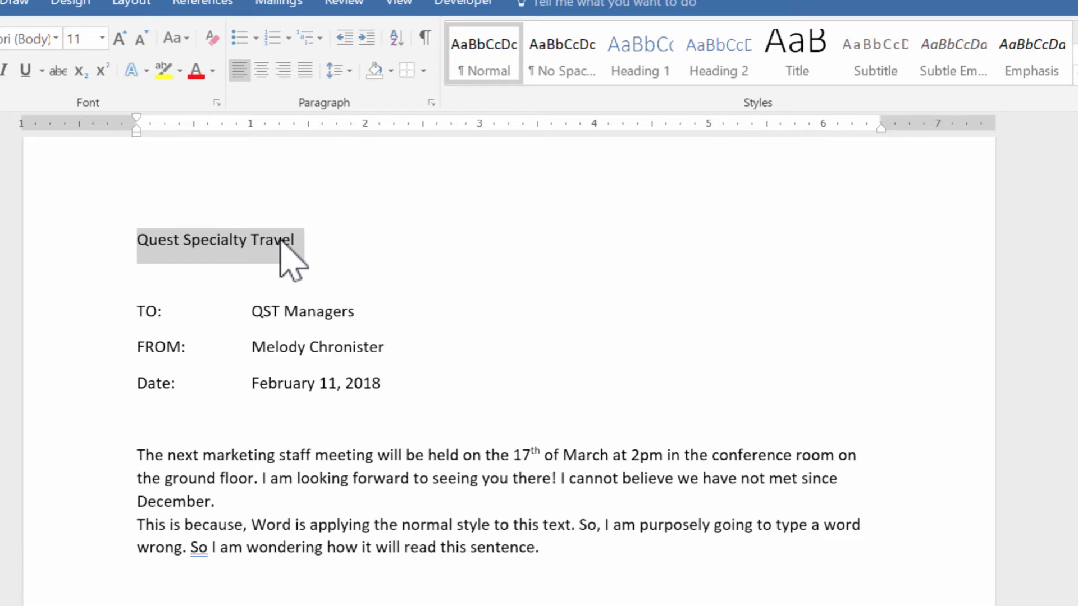
left_click(319, 252)
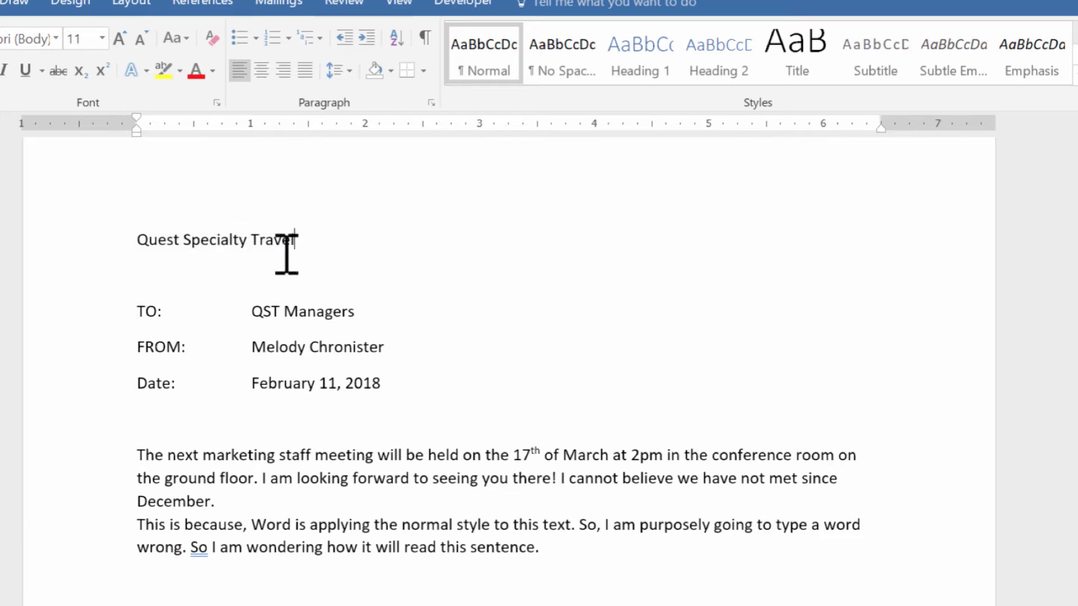
triple_click(243, 241)
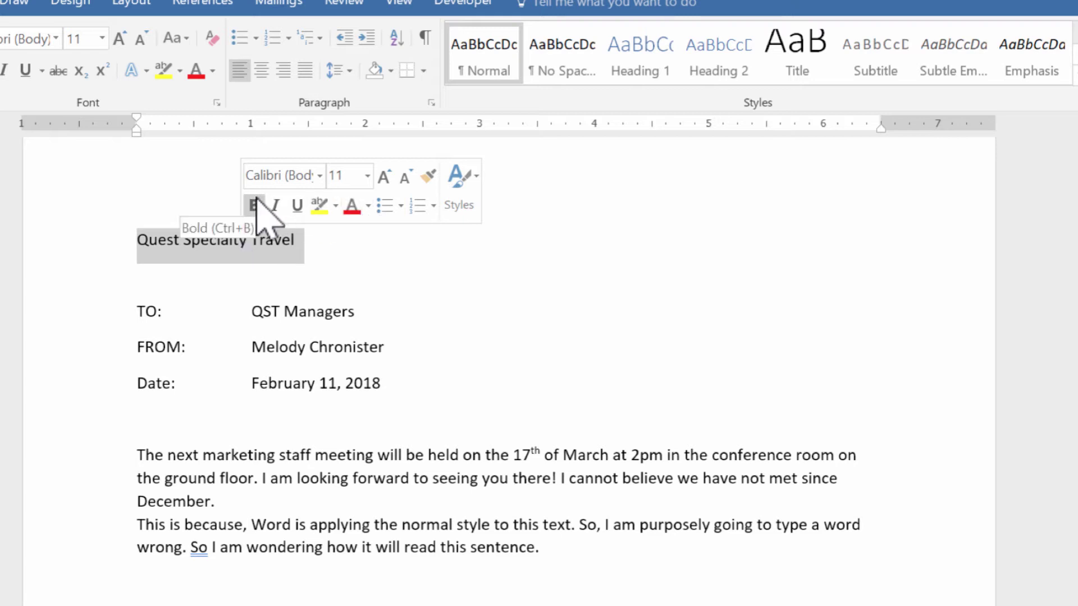
left_click(256, 202)
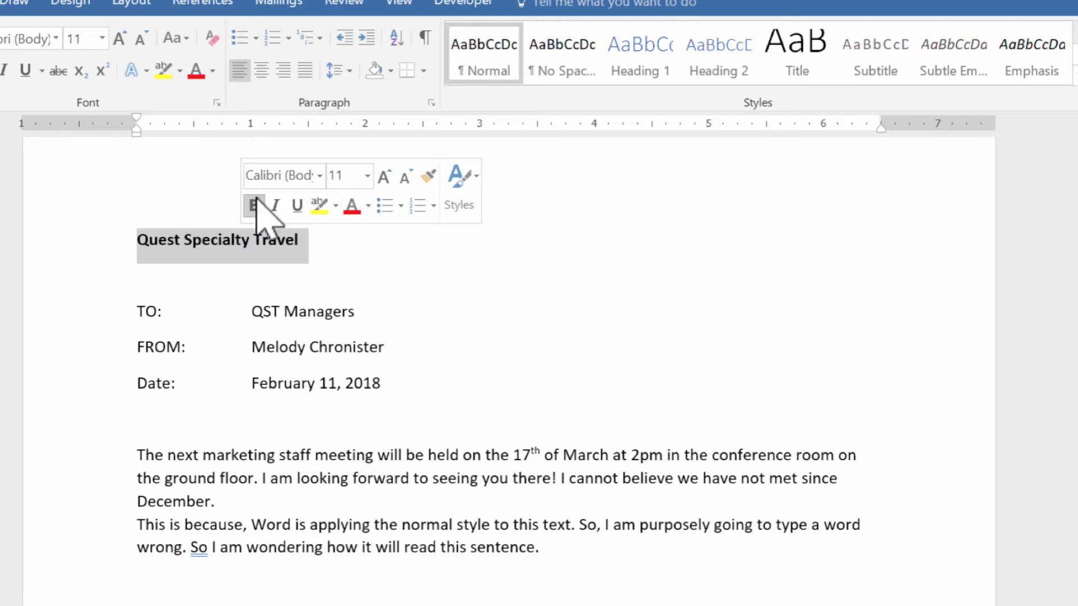
left_click(367, 205)
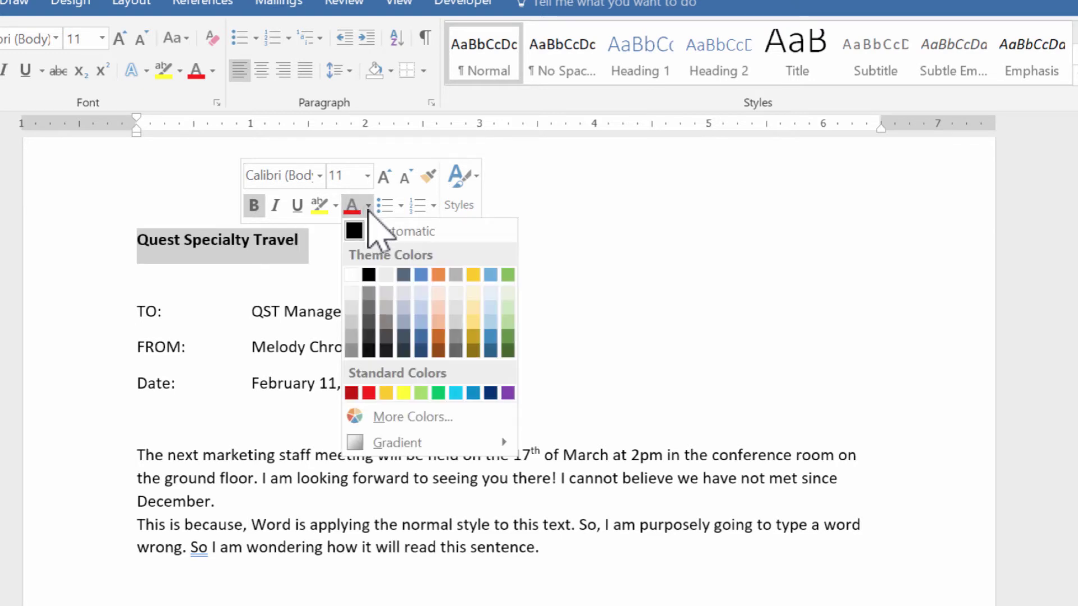
left_click(422, 275)
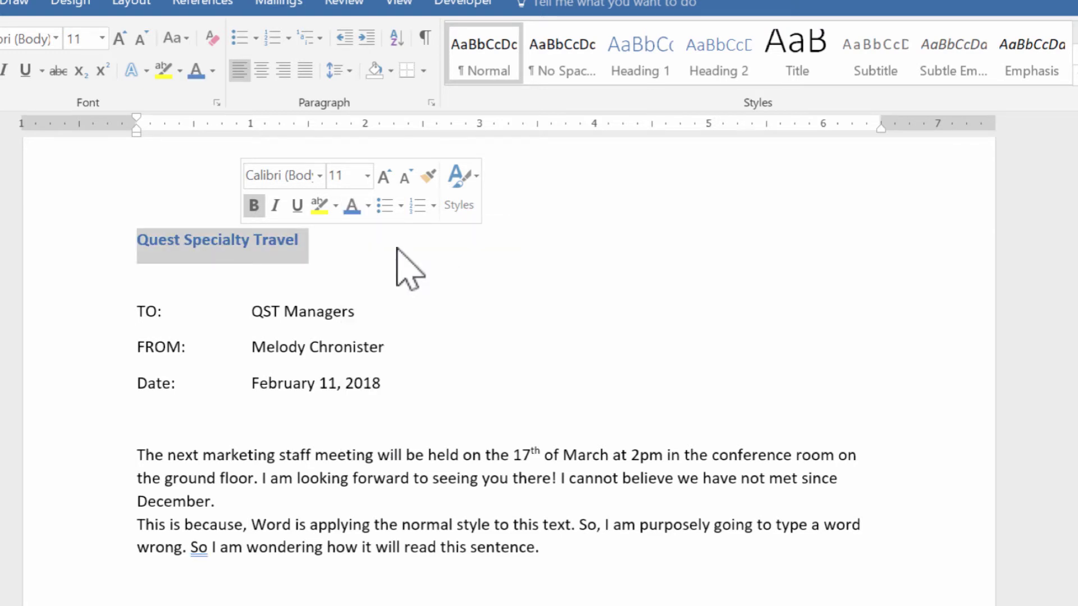
Step: Apply the Title style to the "Quest Specialty Travel" heading and center it
left_click(464, 175)
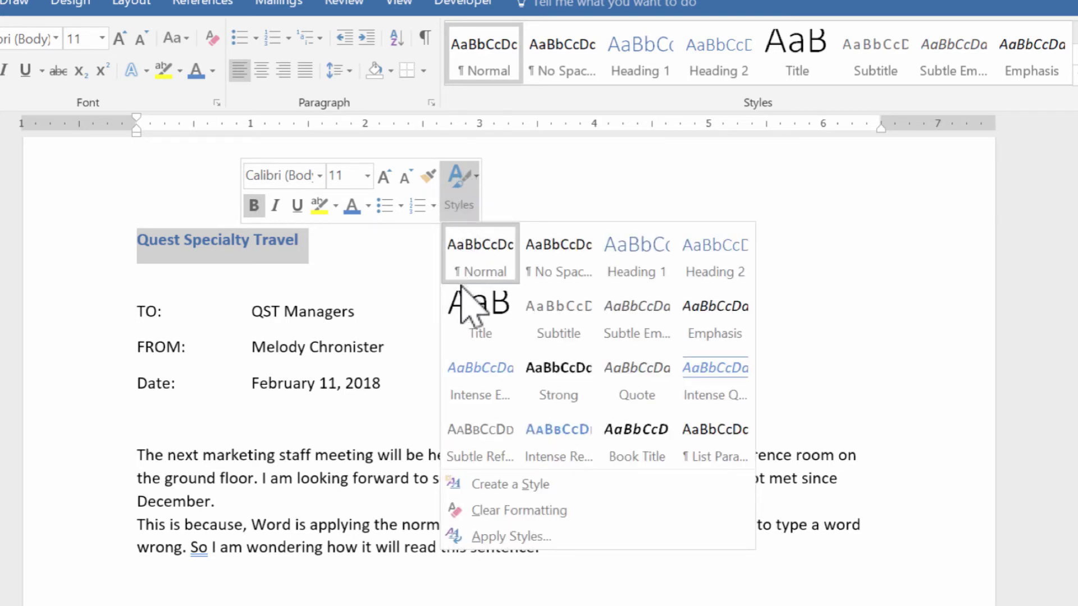
left_click(477, 306)
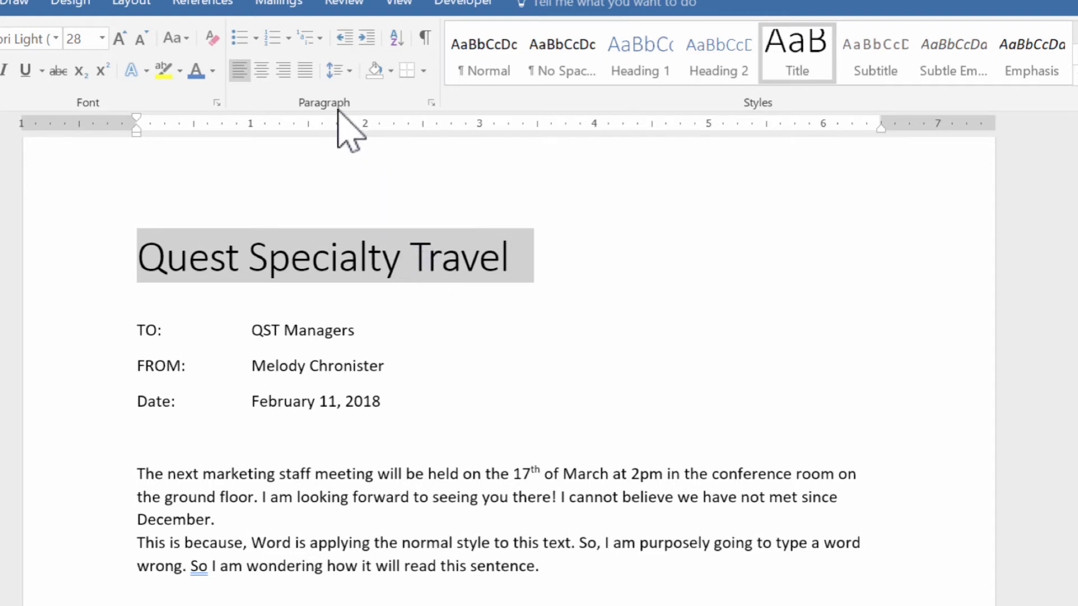
left_click(261, 70)
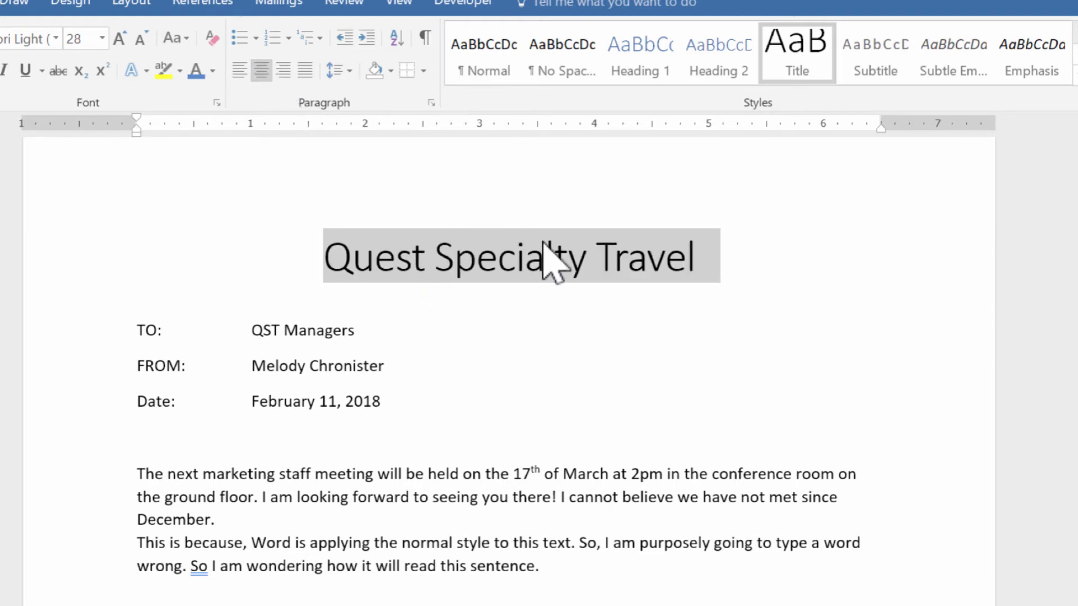
left_click(563, 358)
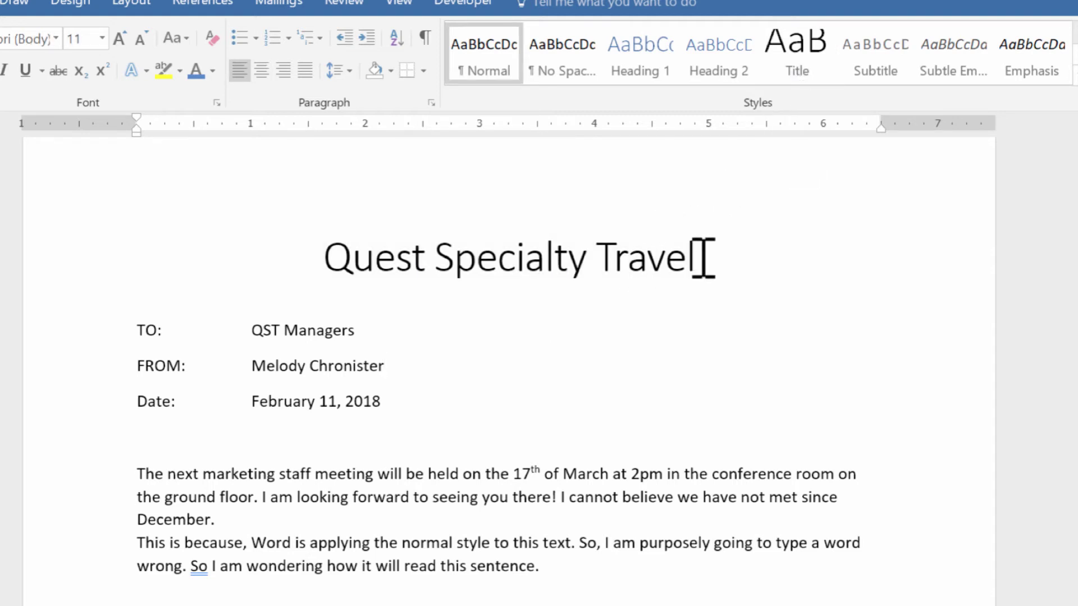
Step: Color the centered "Quest Specialty Travel" title with the most recently used blue font color
left_click_drag(702, 258, 387, 247)
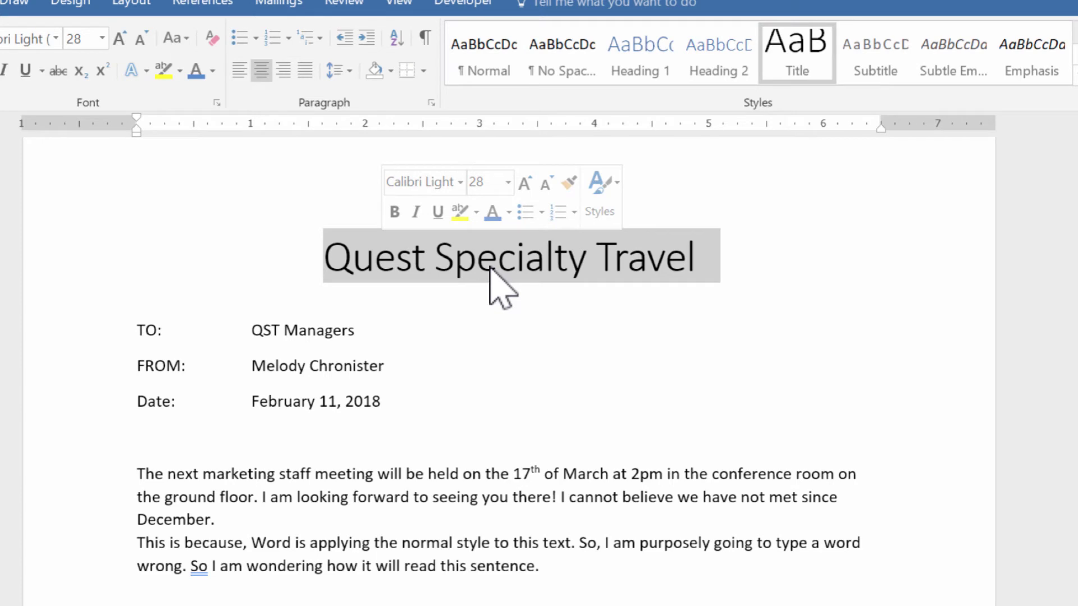
left_click(493, 215)
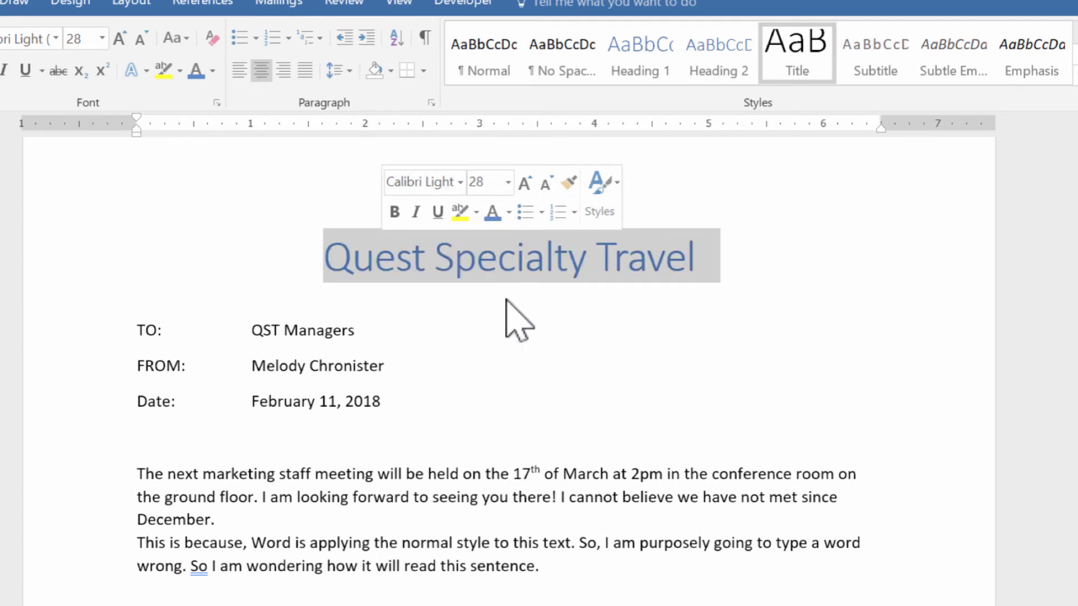
left_click(516, 323)
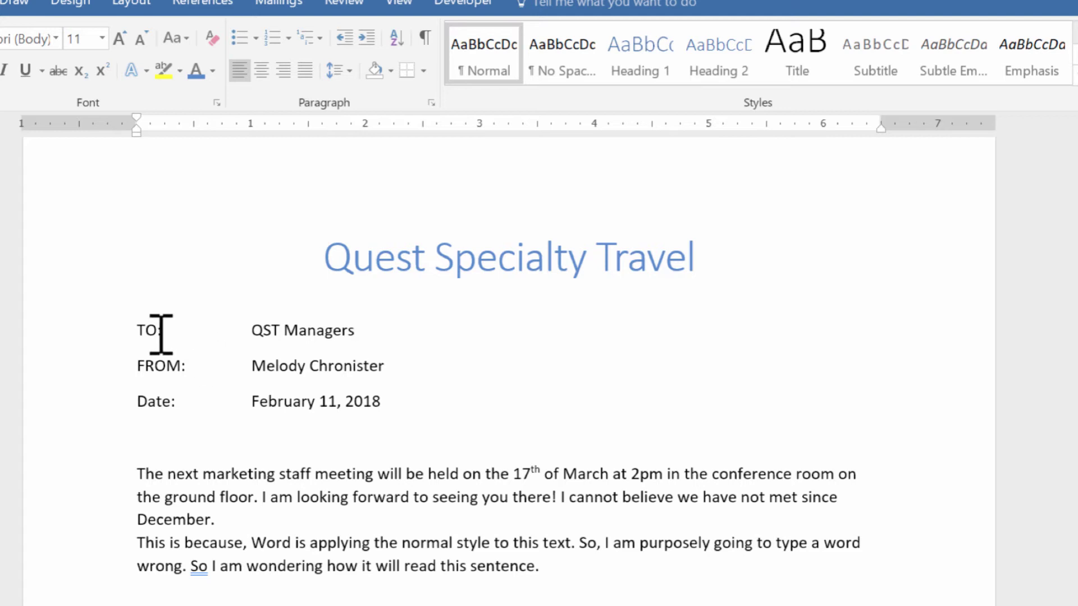
Step: Bold the TO:, FROM: and Date: labels in the memo heading
left_click_drag(162, 334, 129, 336)
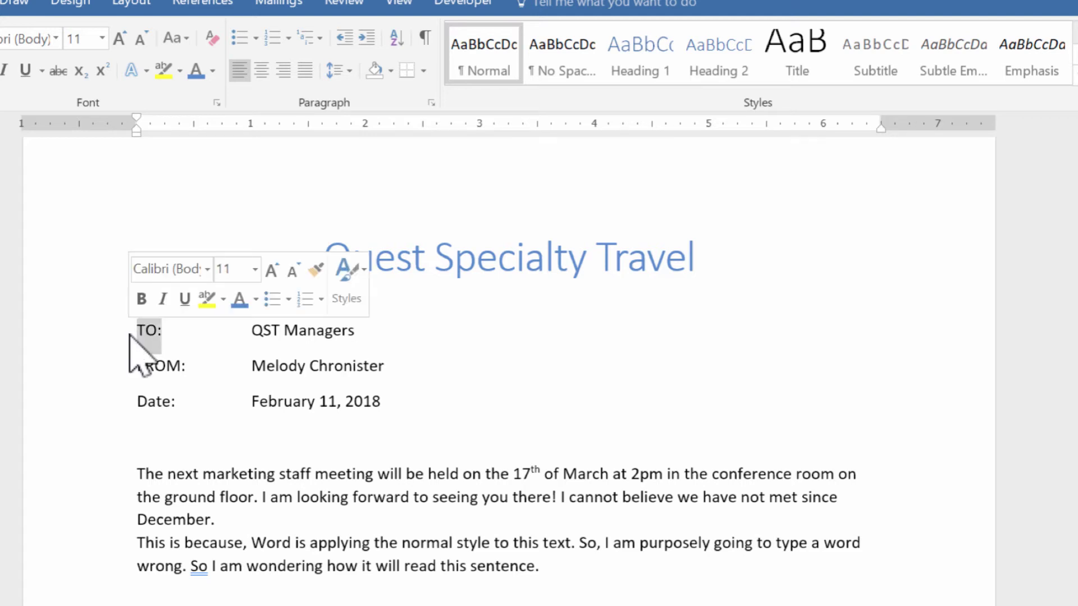
left_click(140, 299)
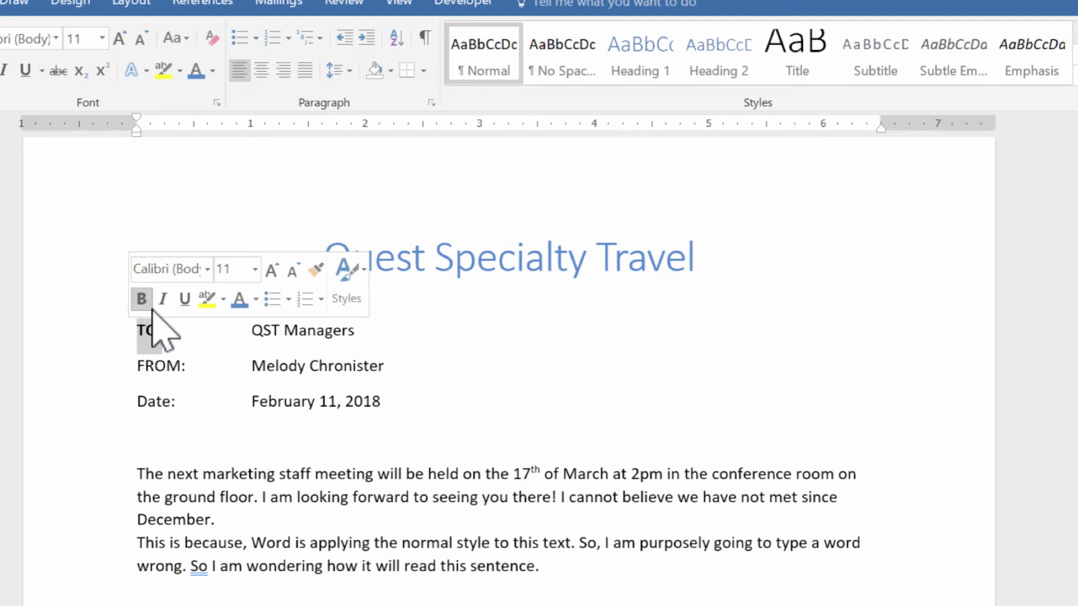
left_click_drag(191, 365, 137, 367)
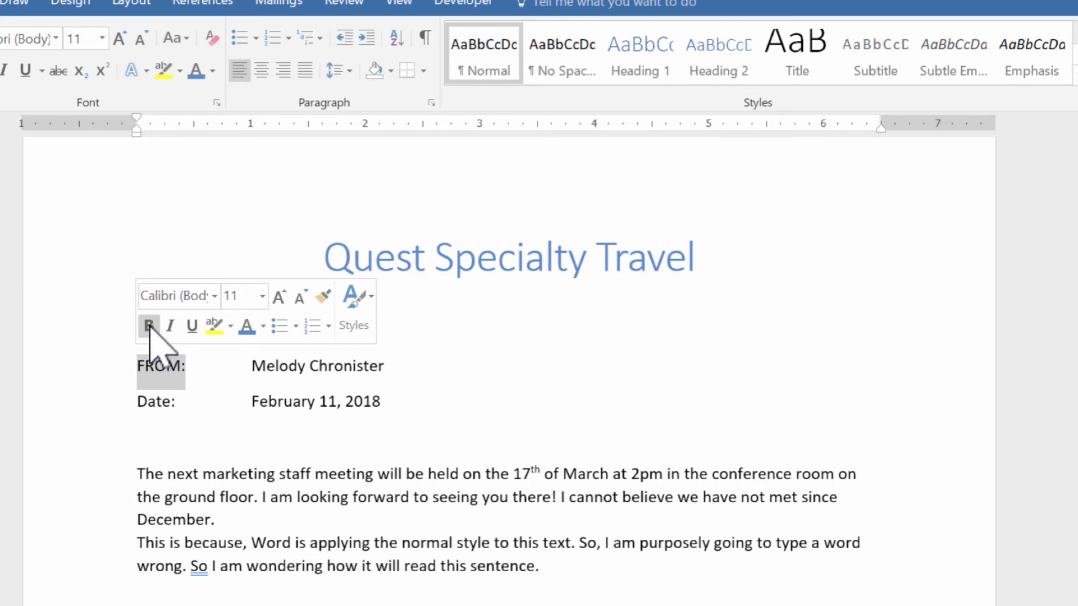
left_click(147, 325)
left_click_drag(180, 410, 139, 409)
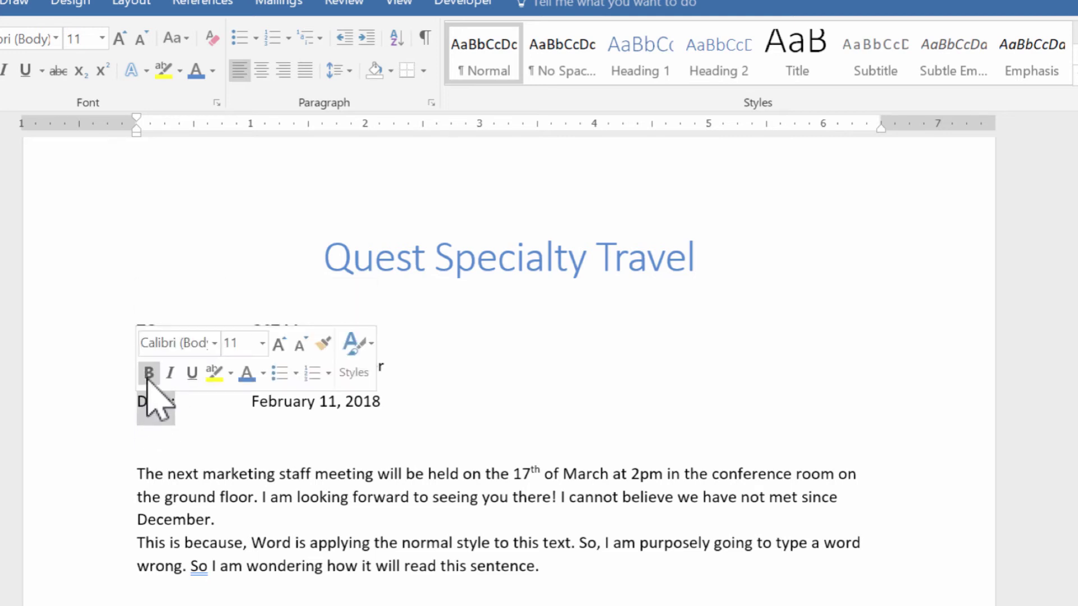
left_click(147, 372)
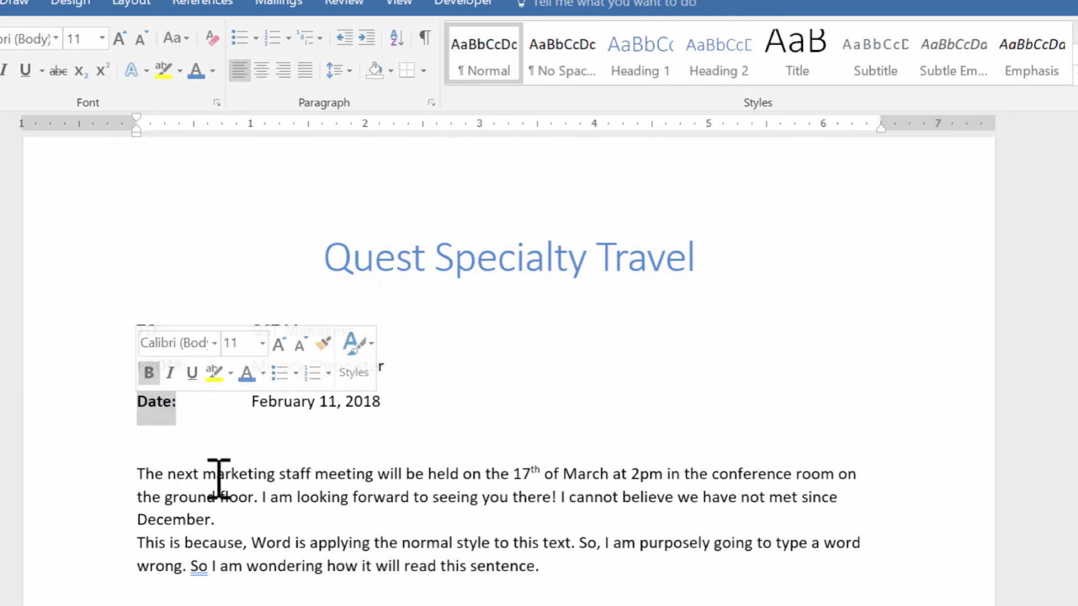
left_click(269, 493)
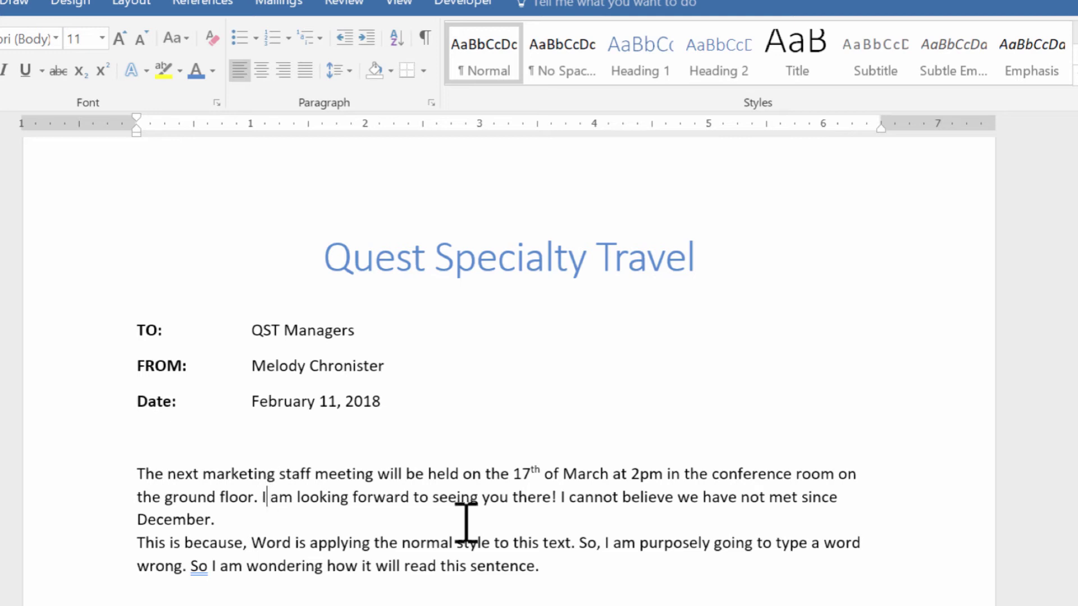
Step: Retype the "Date:" label in capitals as "DATE:" to match the other heading labels
left_click(171, 401)
key("BackSpace")
key("BackSpace")
key("BackSpace")
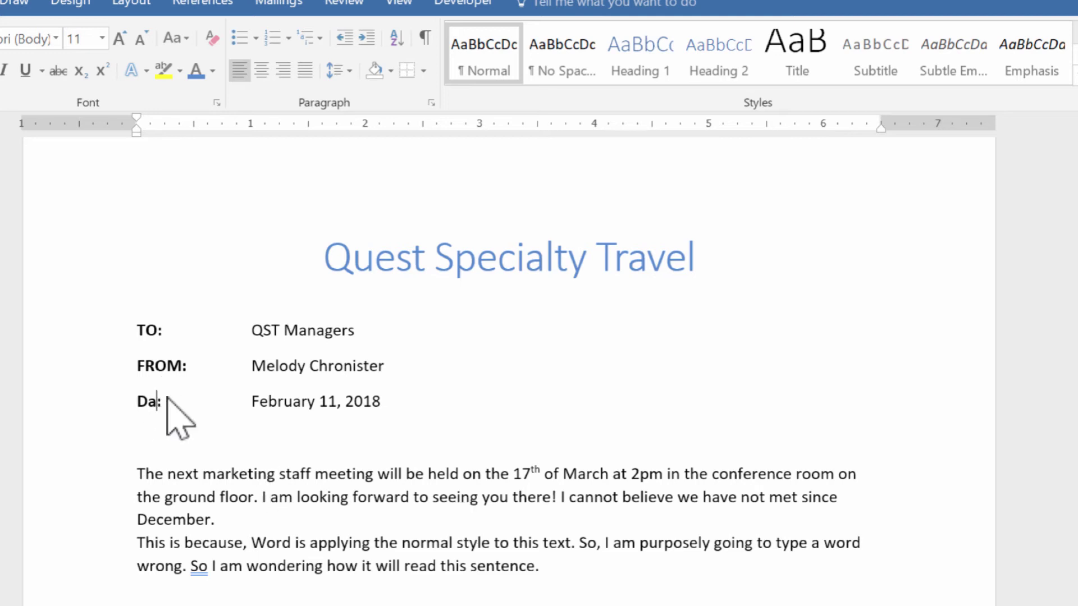
type("ATE")
left_click(255, 439)
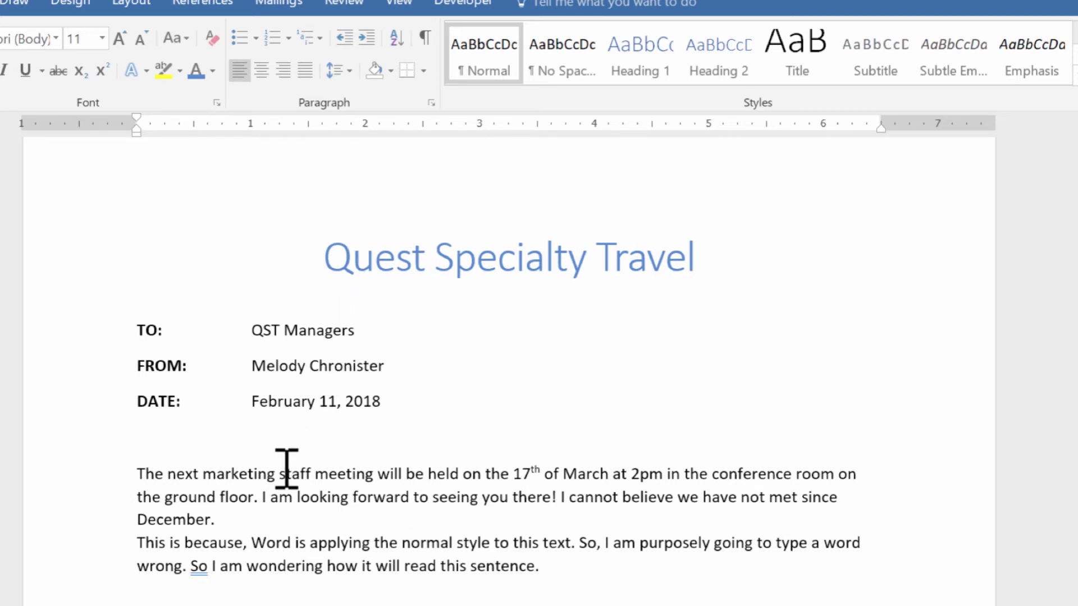
Step: Insert a blank line between the two body paragraphs and add a bottom border to the empty line below the date
left_click(272, 518)
key("Return")
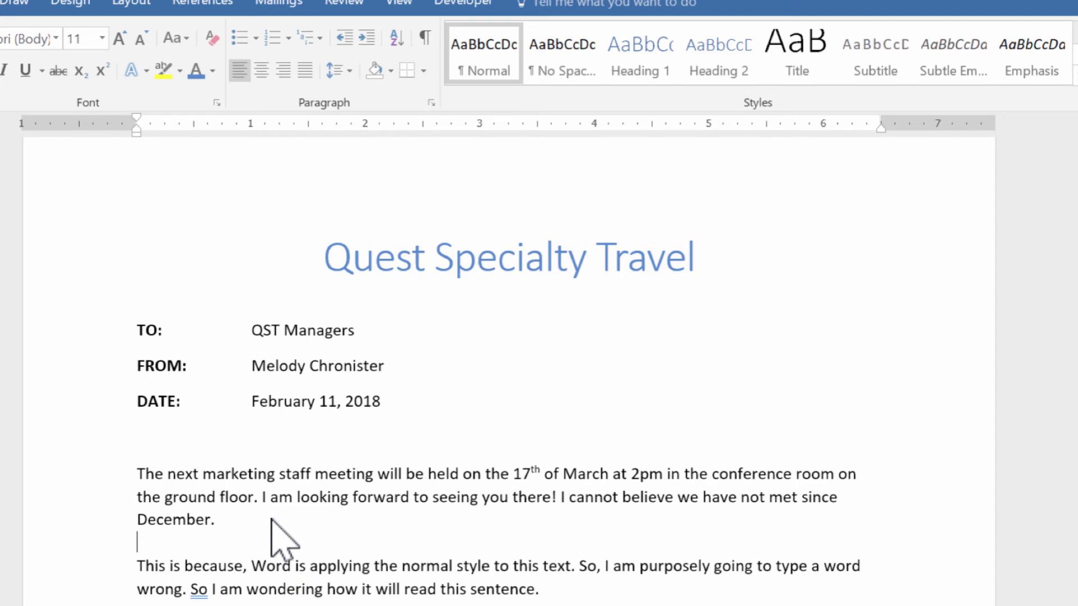
left_click(156, 430)
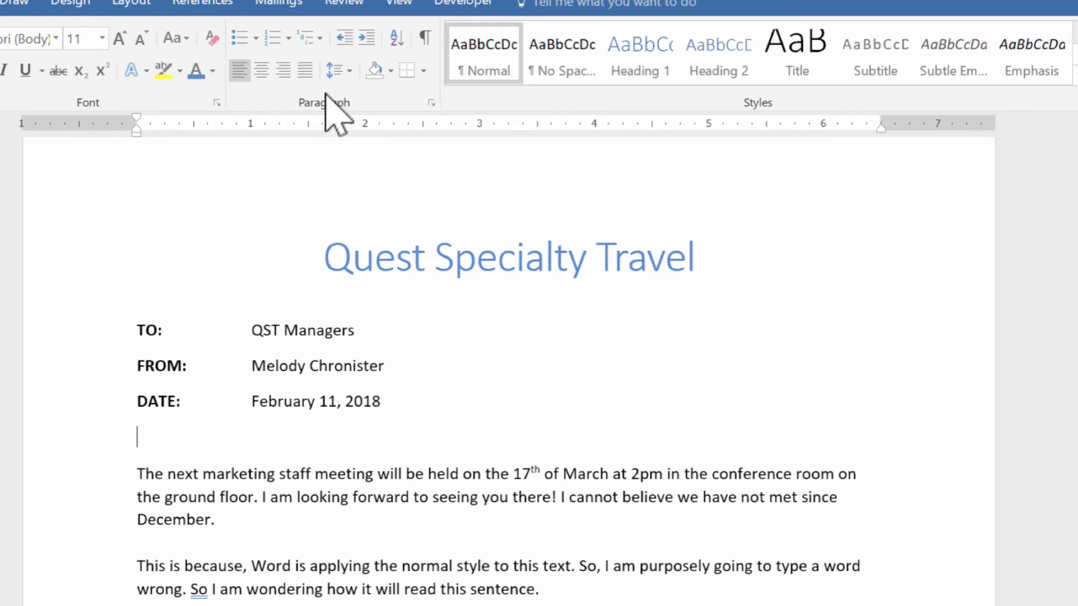
left_click(408, 70)
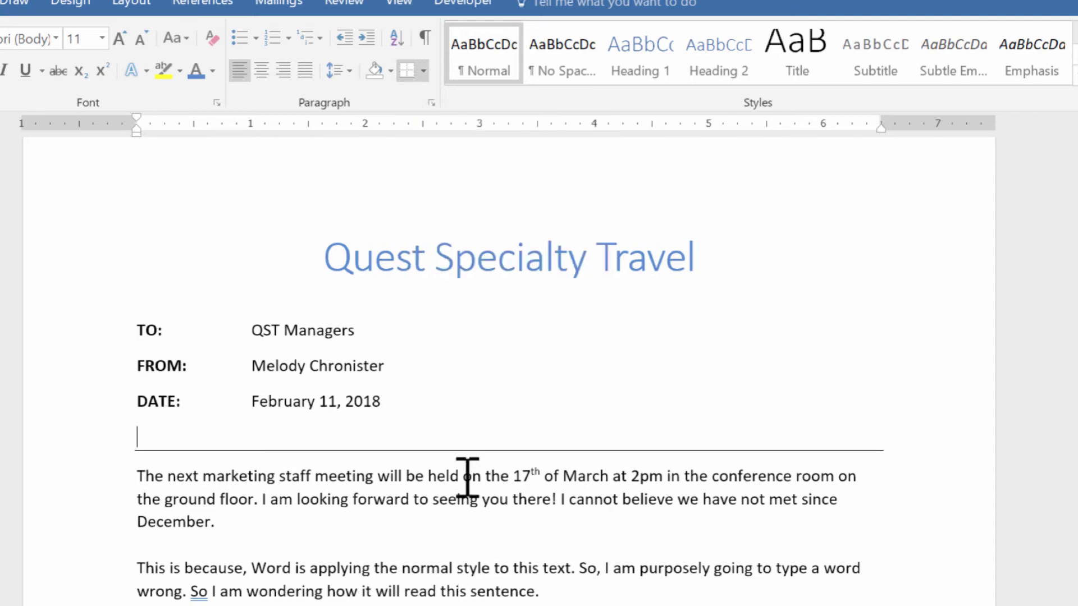
Step: Accept the grammar suggestion "So," for the flagged word at the start of the last sentence
scroll(916, 430, "down", 1)
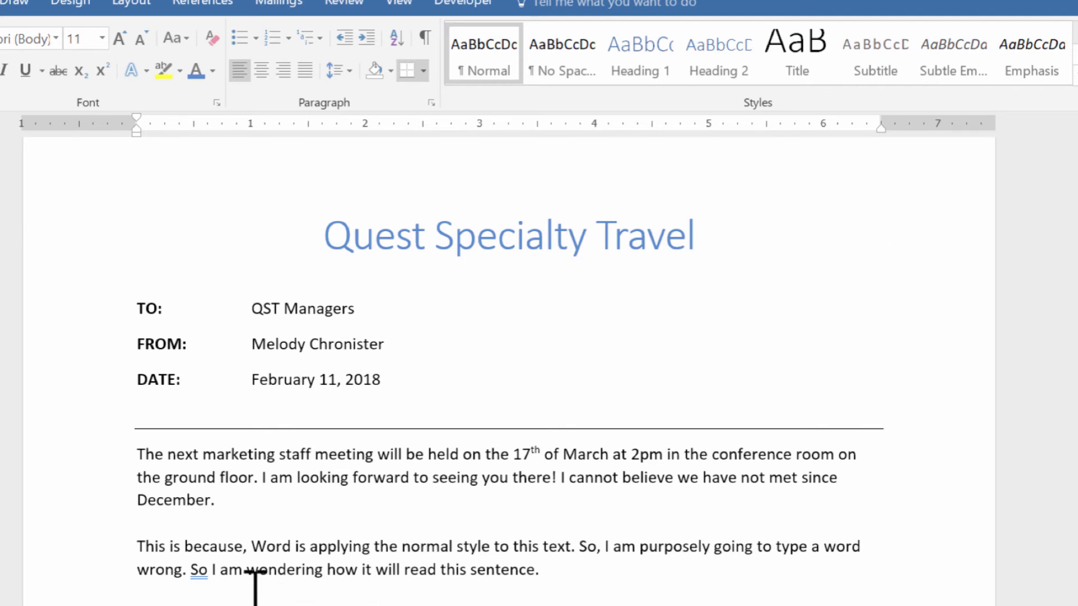
right_click(198, 571)
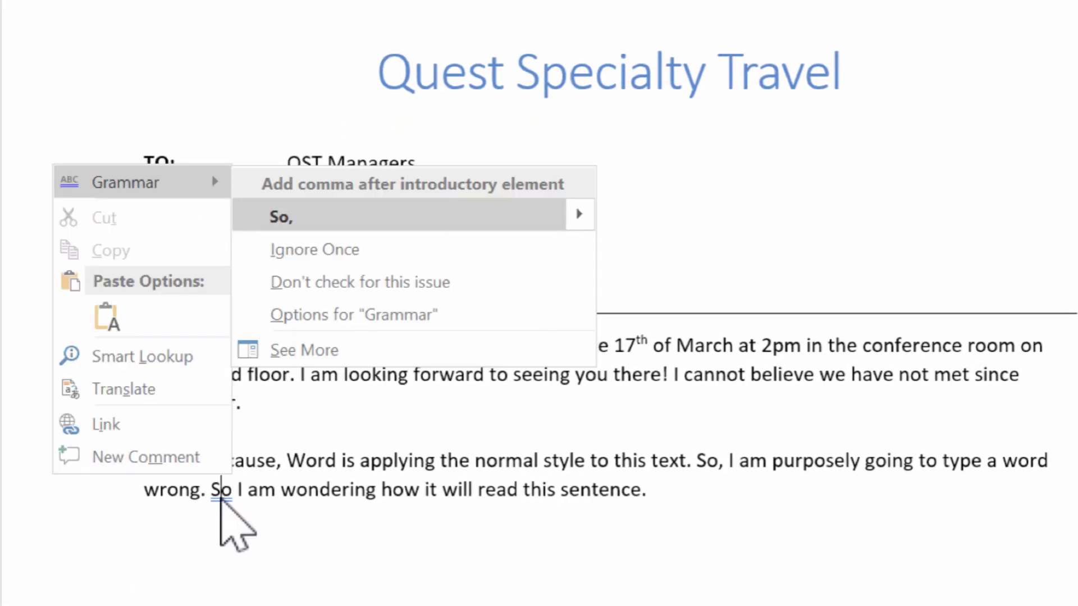
key("Return")
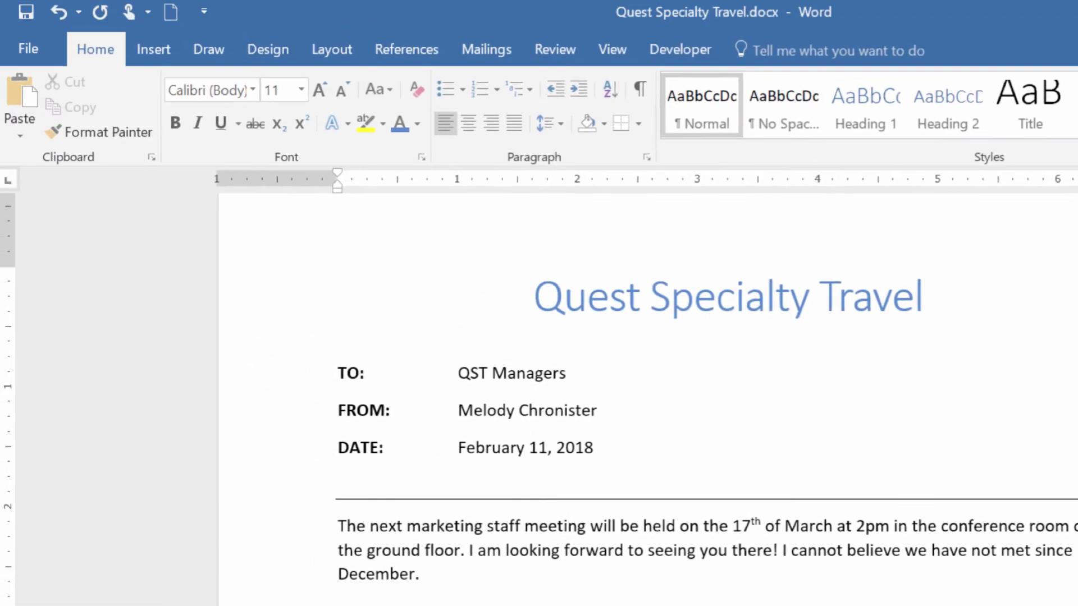
Step: Check the memo's layout in the print preview and return to the document without printing
left_click(28, 48)
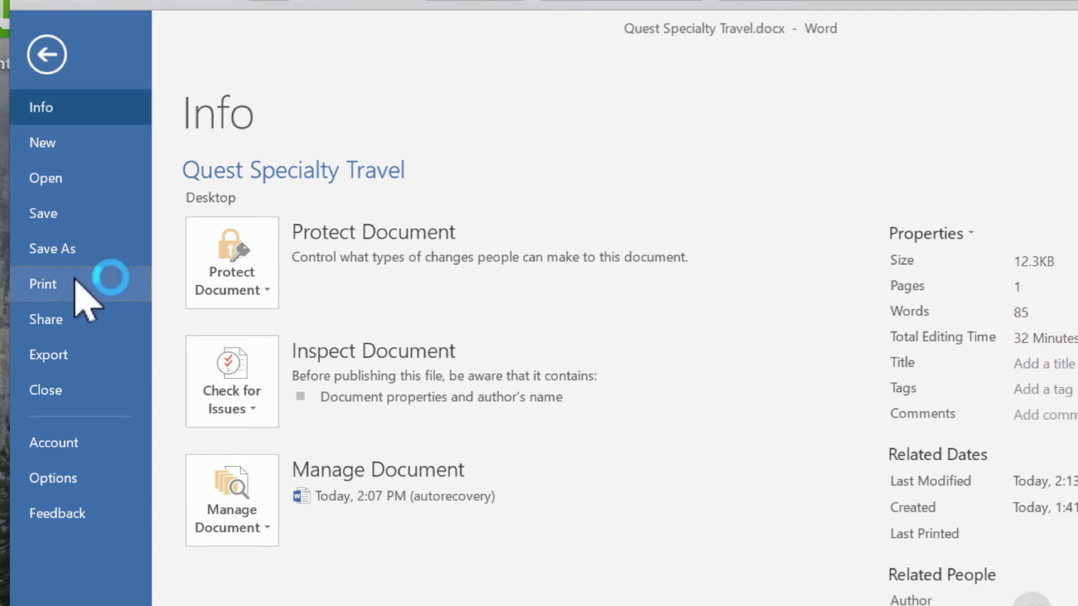
left_click(75, 280)
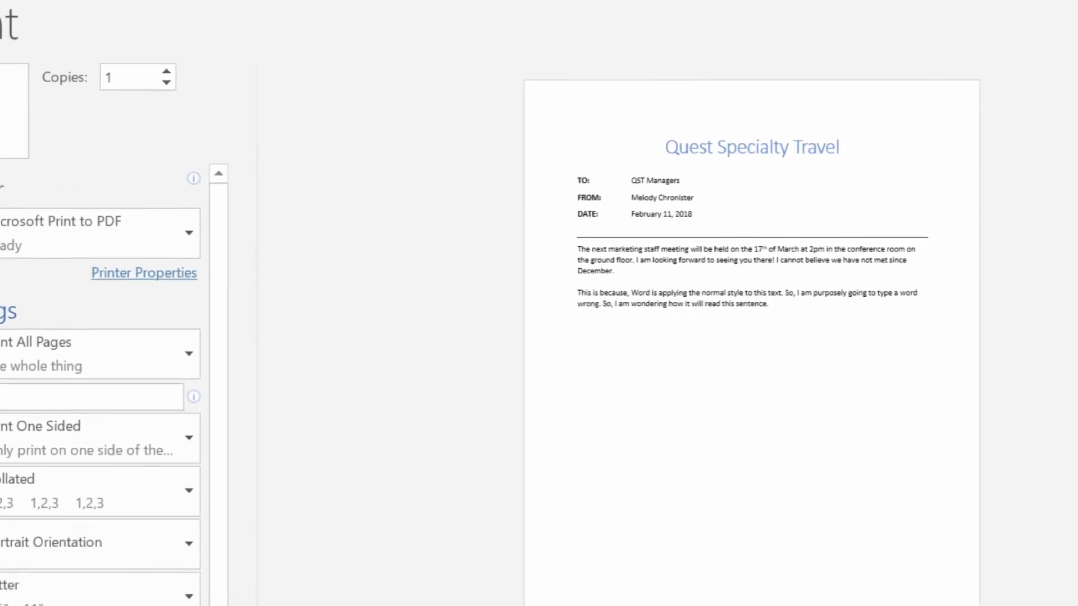
left_click(764, 324)
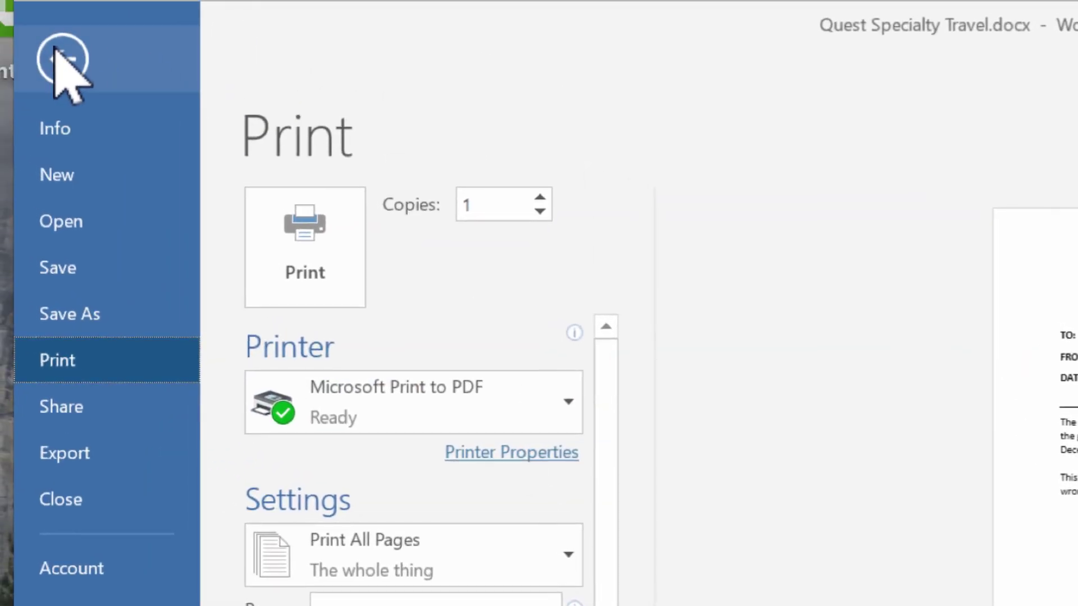
left_click(62, 59)
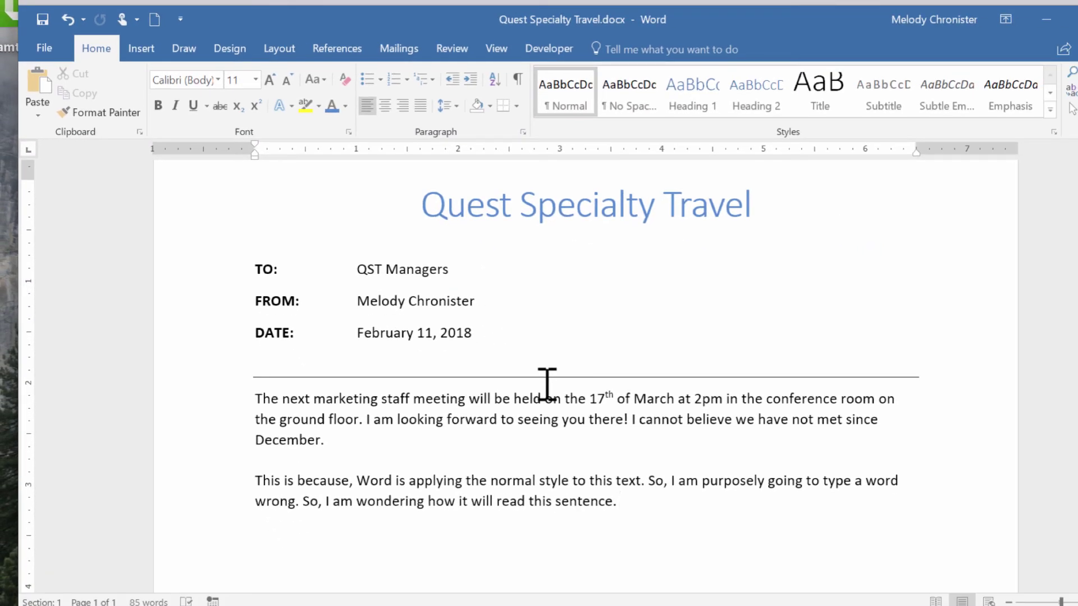
Step: Close the Quest Specialty Travel memo and the blank Document2
left_click(45, 48)
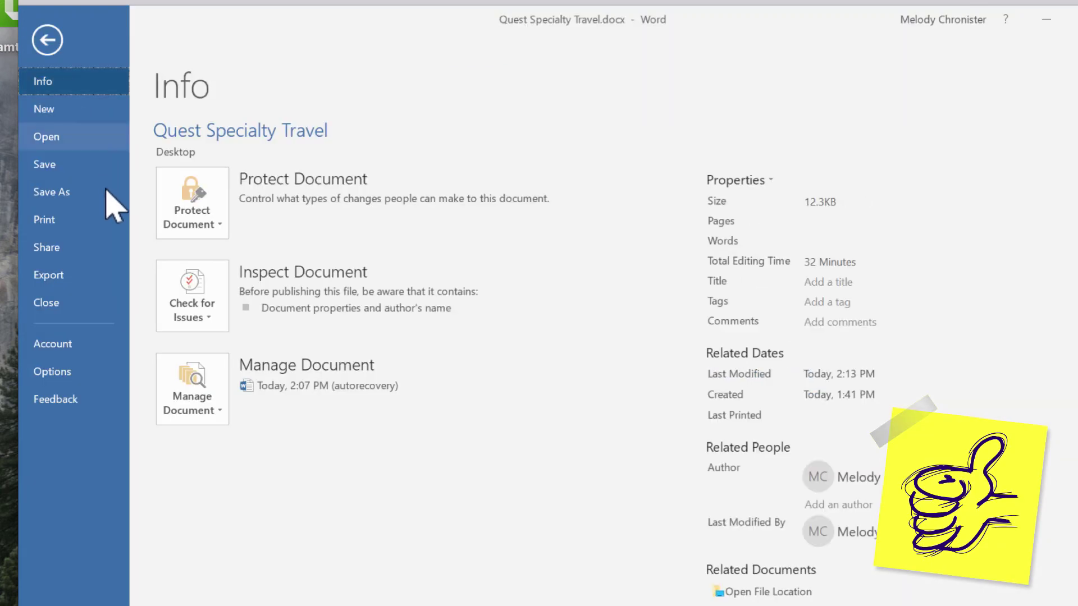
left_click(81, 302)
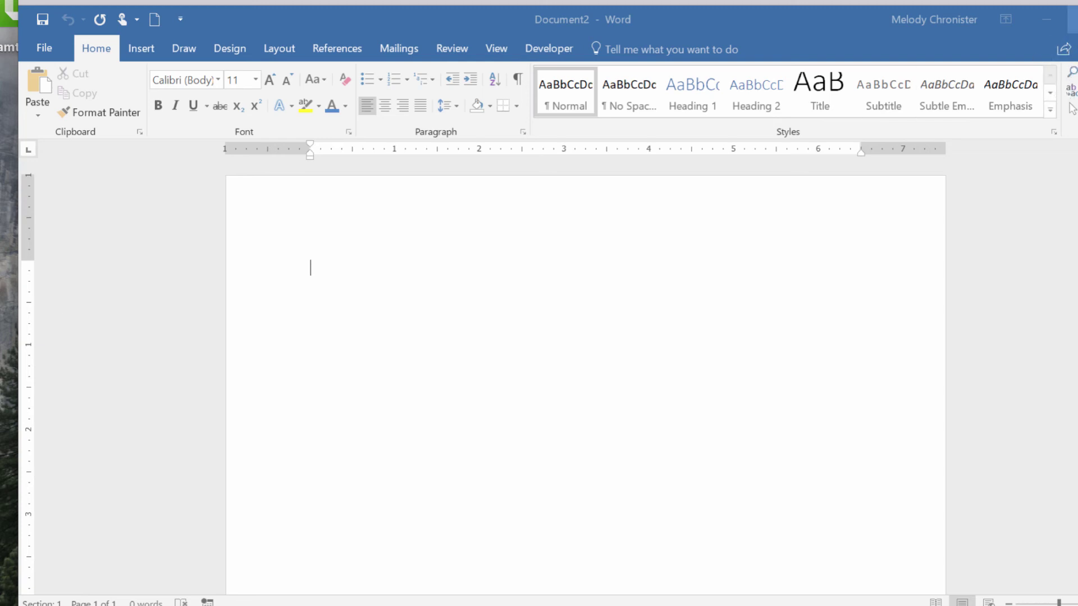
left_click(1072, 18)
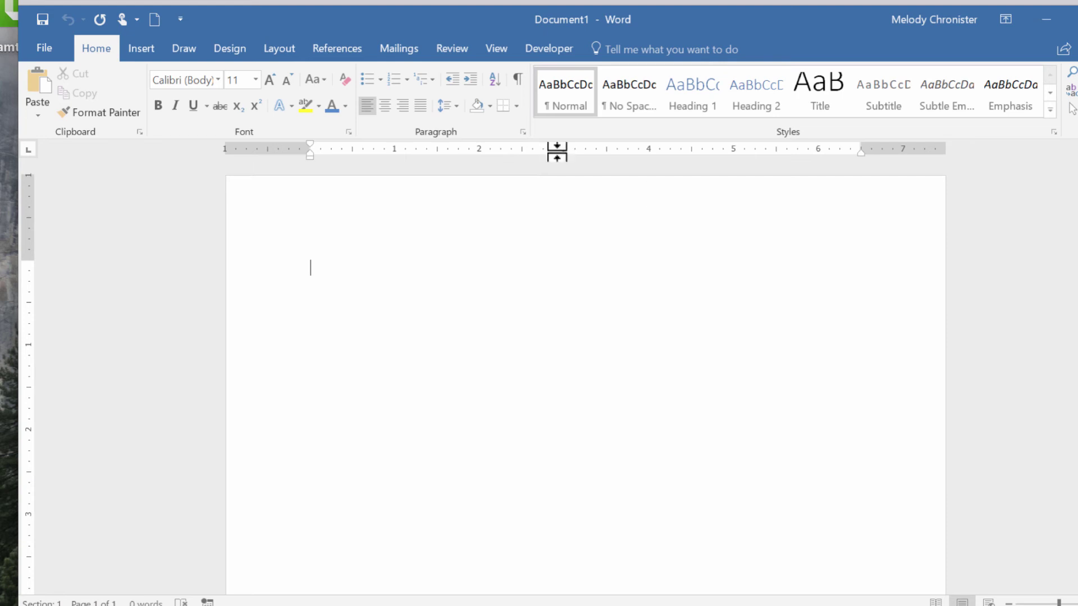
Step: Browse the templates offered for a new document, including the suggested Business templates
left_click(49, 56)
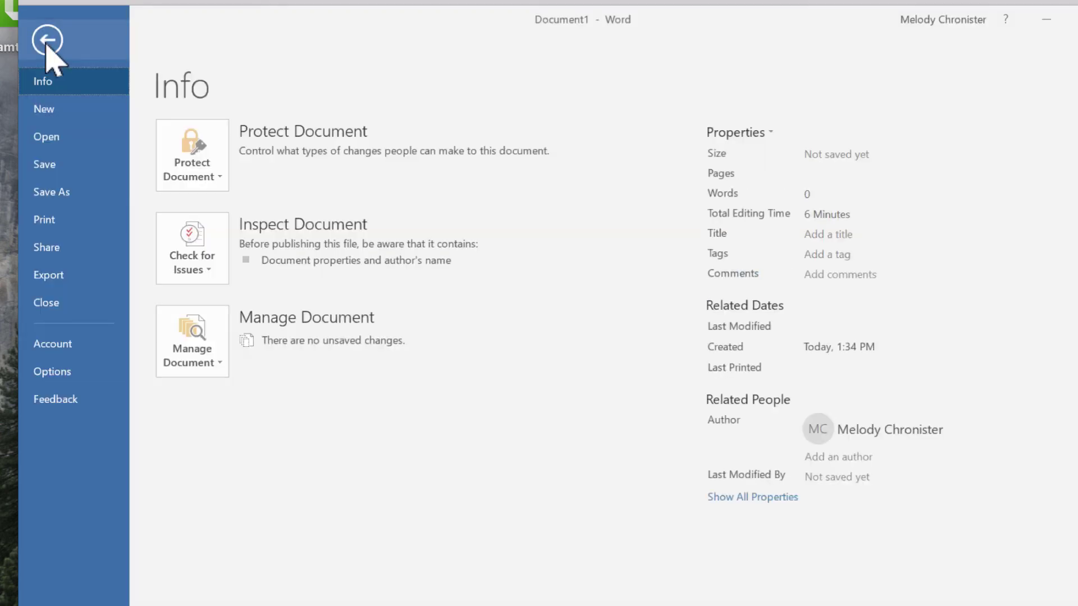
left_click(56, 110)
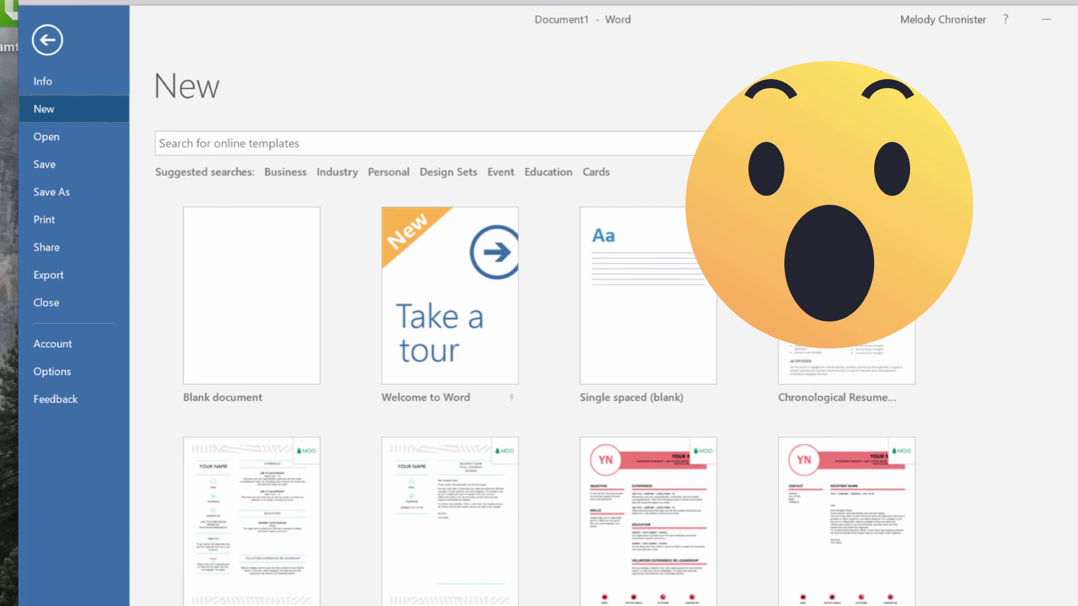
scroll(549, 400, "down", 4)
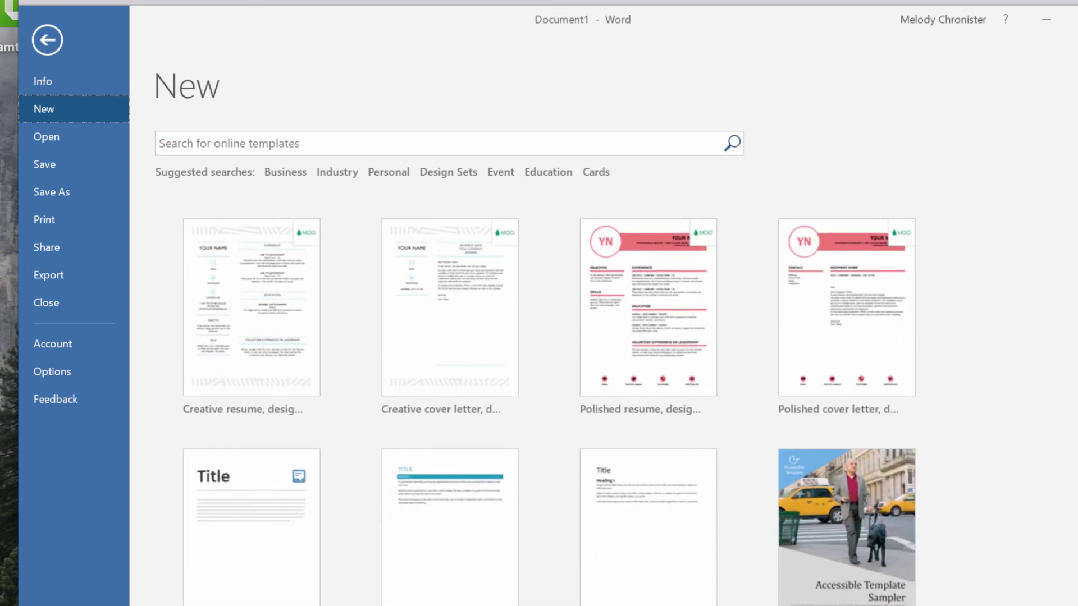
scroll(549, 401, "down", 2)
scroll(549, 400, "up", 2)
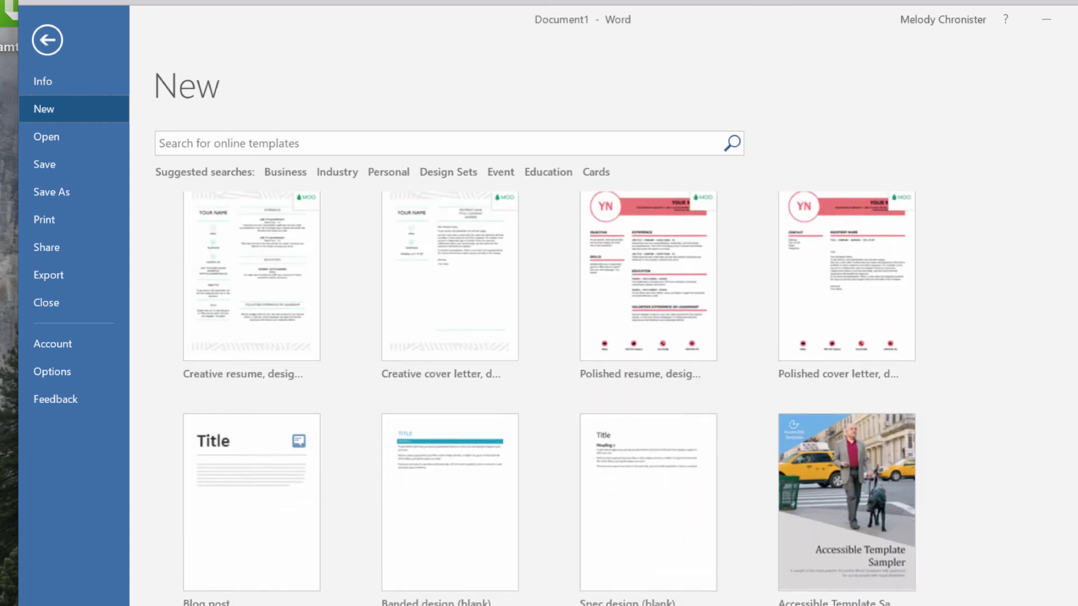
scroll(1036, 413, "down", 1)
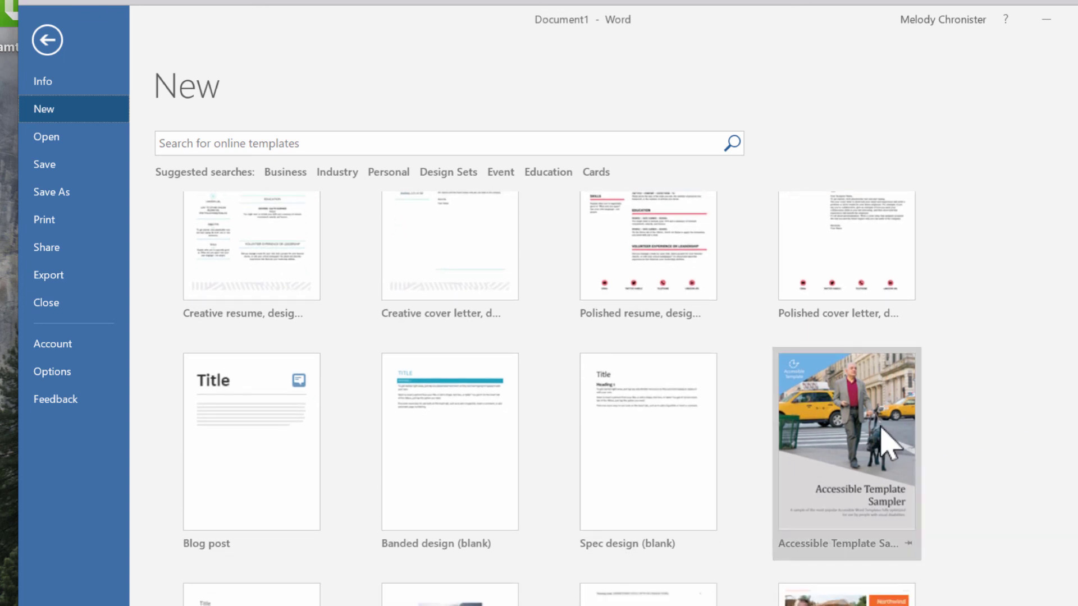
scroll(892, 244, "up", 5)
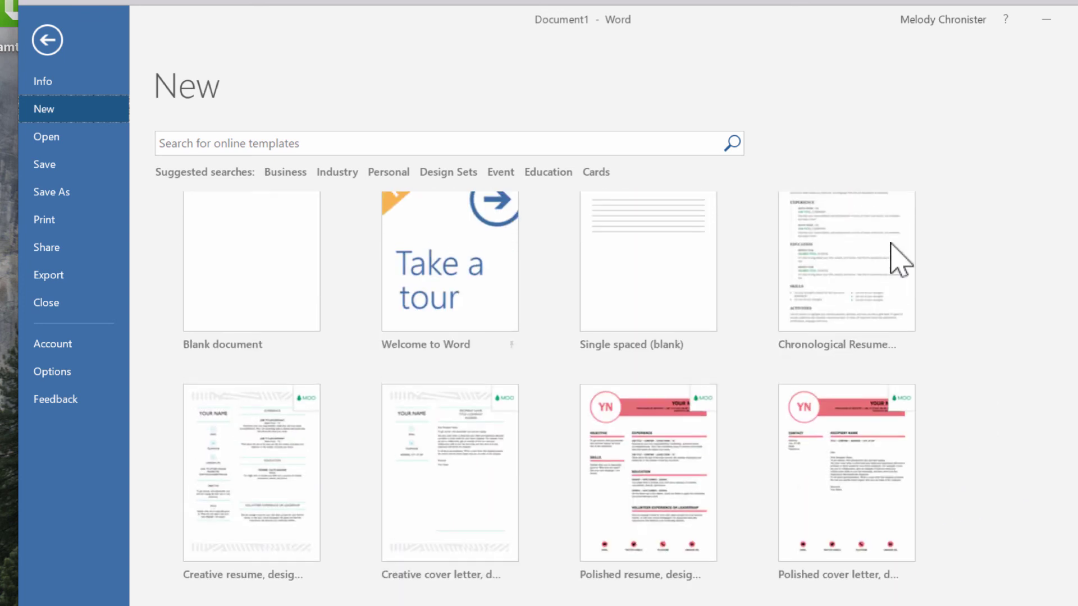
left_click(275, 174)
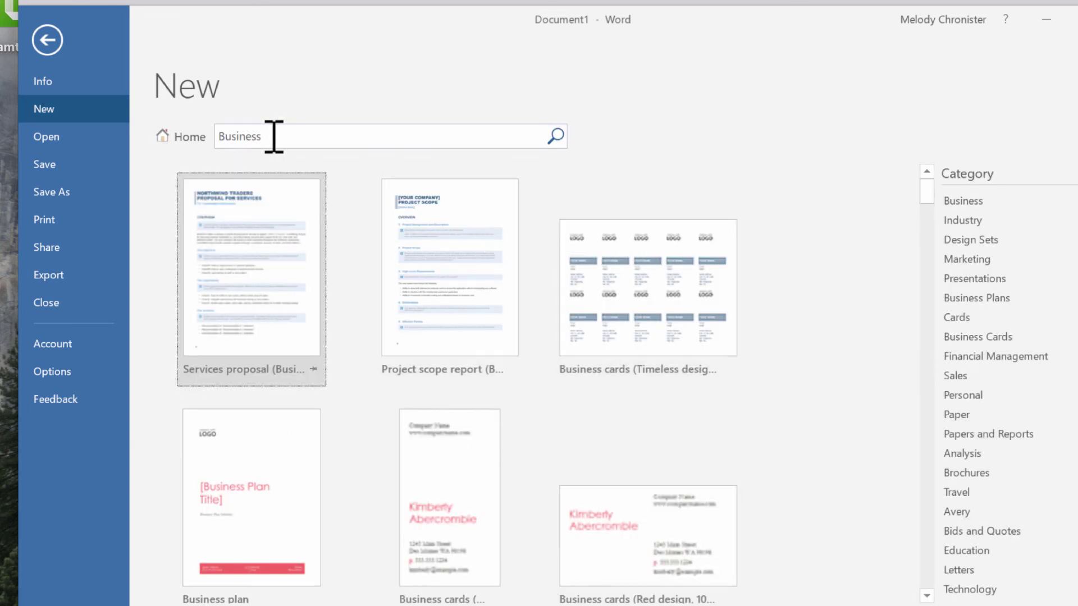
Step: Search the online templates for "memo" and create a document from the Interoffice Memo (Professional design) template
left_click(219, 136)
left_click_drag(272, 135, 214, 135)
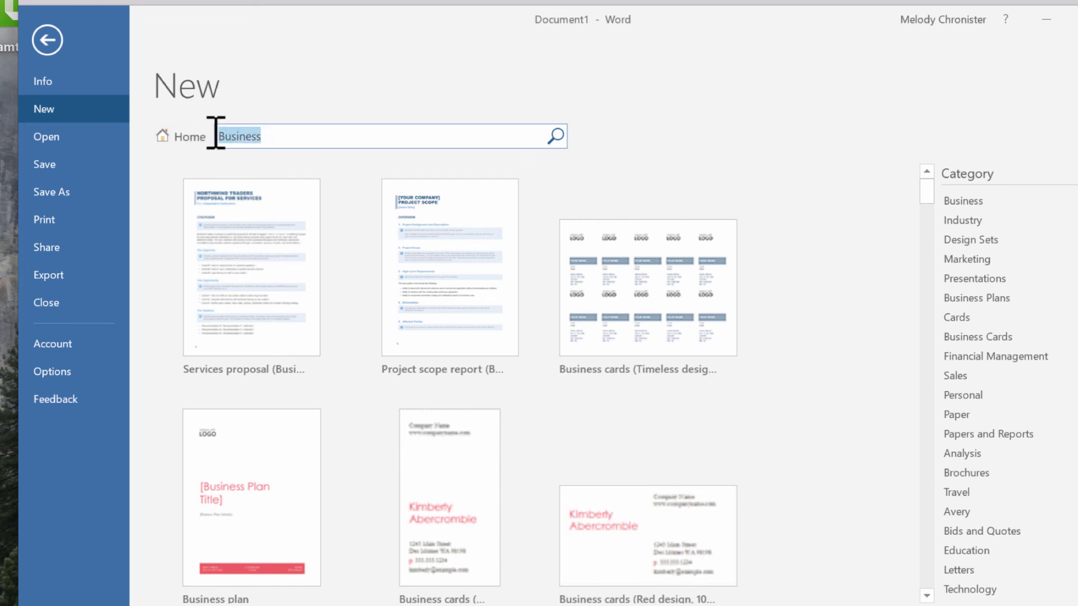
type("memo")
key("Return")
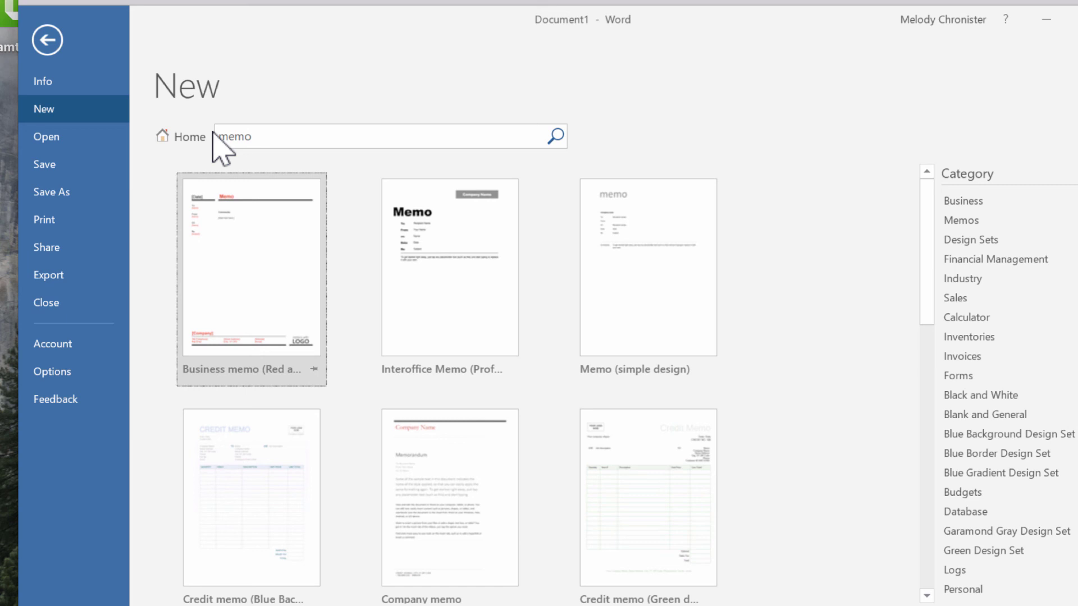
left_click(462, 234)
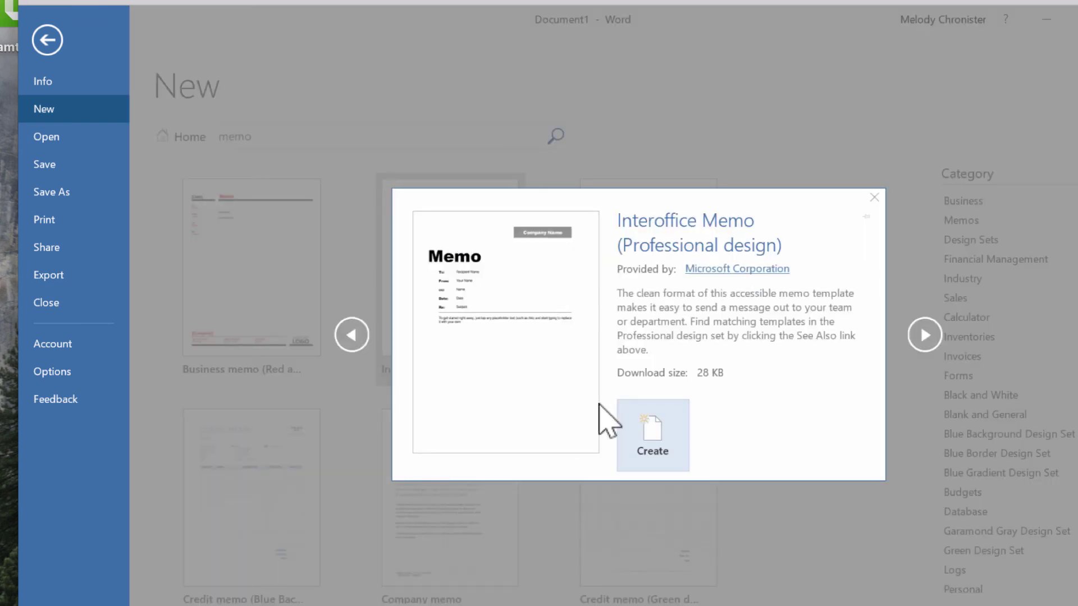
left_click(666, 427)
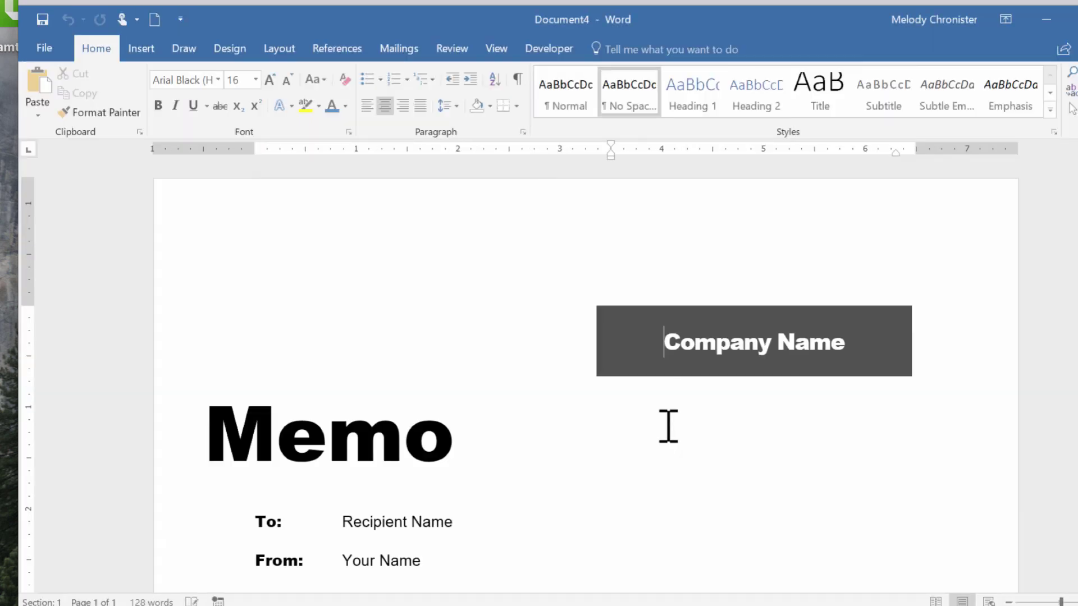
Step: Examine the new memo's layout, from the company name banner and heading fields to the placeholder body text
scroll(737, 418, "down", 1)
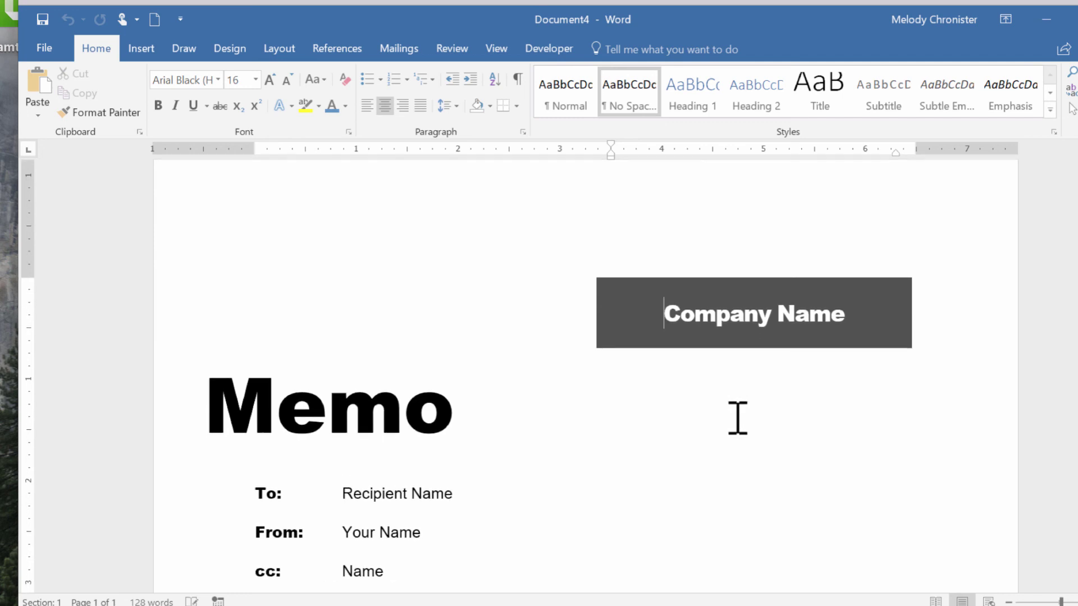
scroll(737, 418, "down", 3)
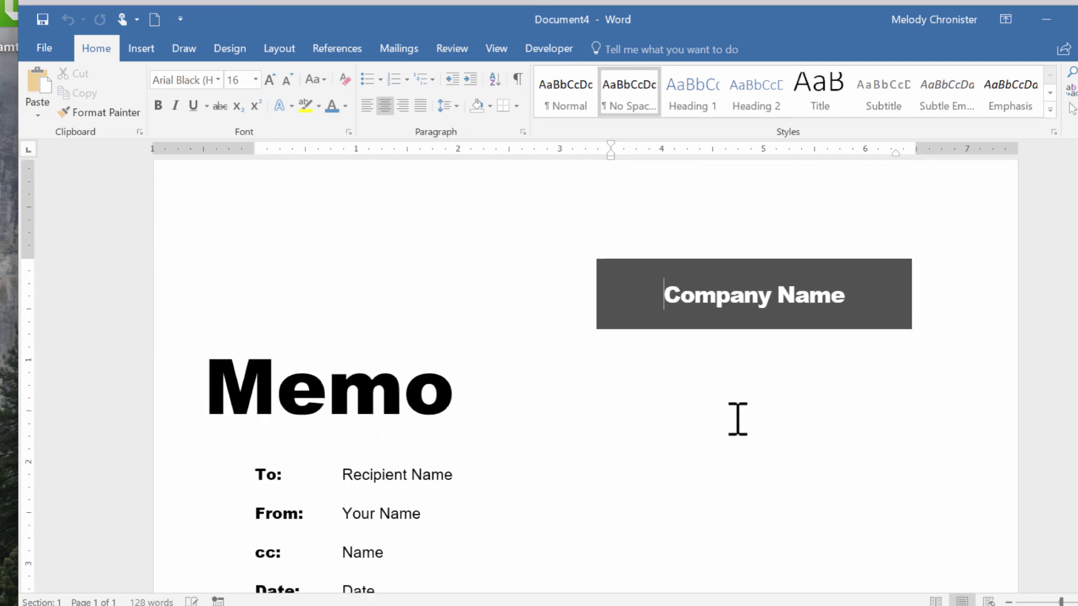
scroll(737, 418, "down", 1)
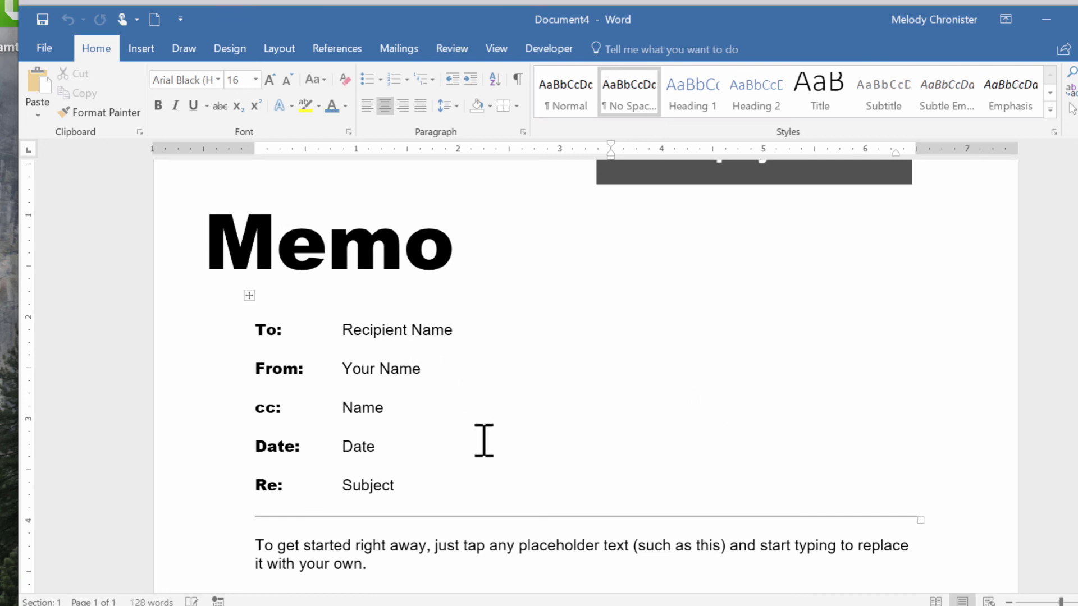
scroll(531, 362, "down", 1)
scroll(529, 361, "down", 2)
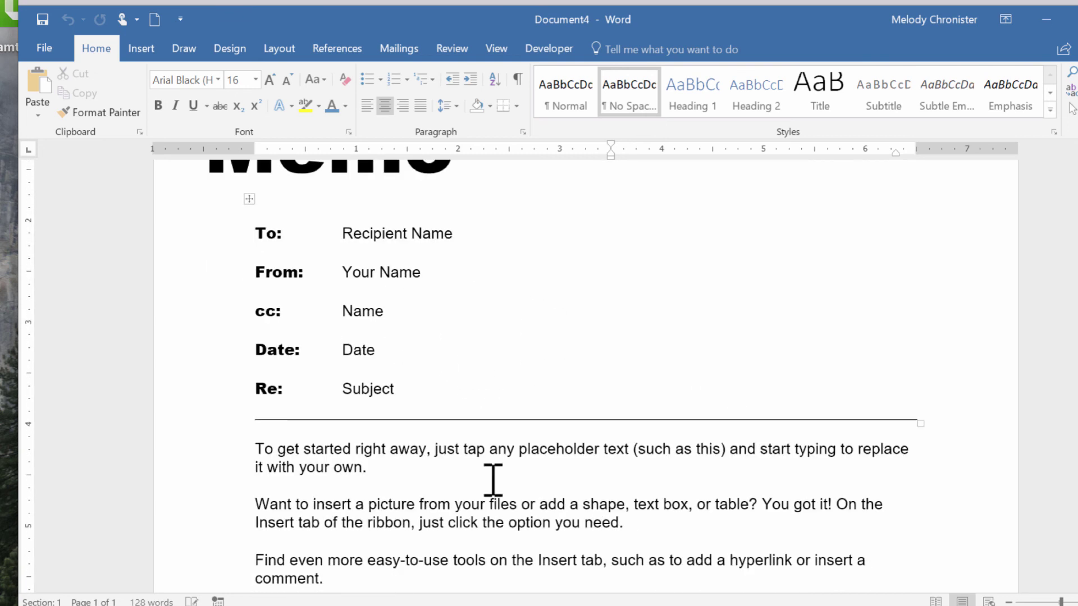
scroll(505, 529, "up", 3)
scroll(506, 529, "up", 4)
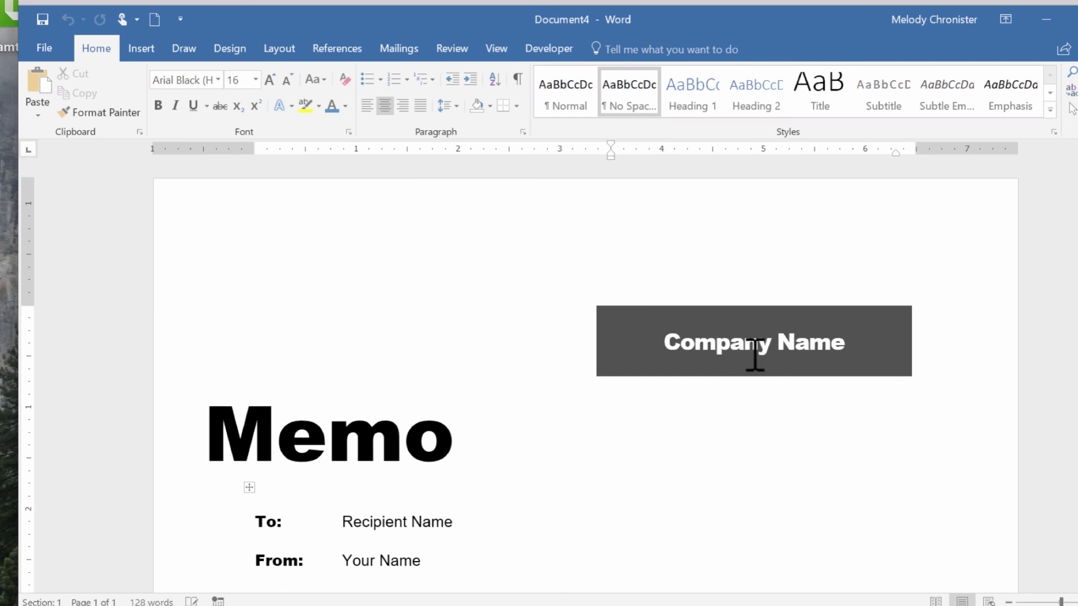
scroll(491, 503, "down", 1)
scroll(492, 503, "down", 3)
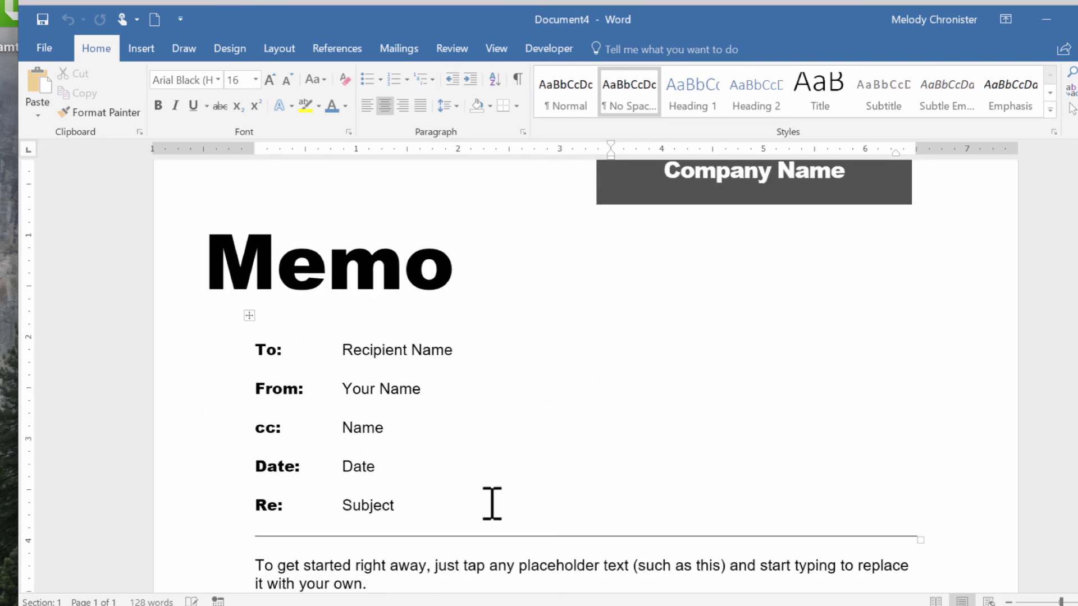